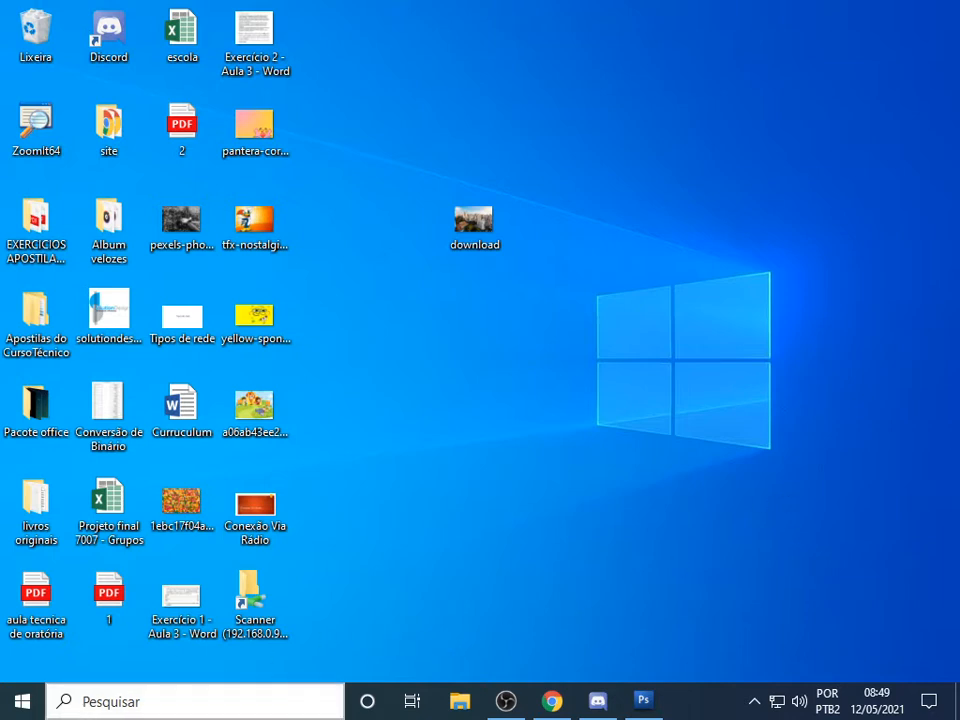
Magnify the desktop, outline the taskbar search box with a rectangle, and view the Start menu
left_click(145, 705)
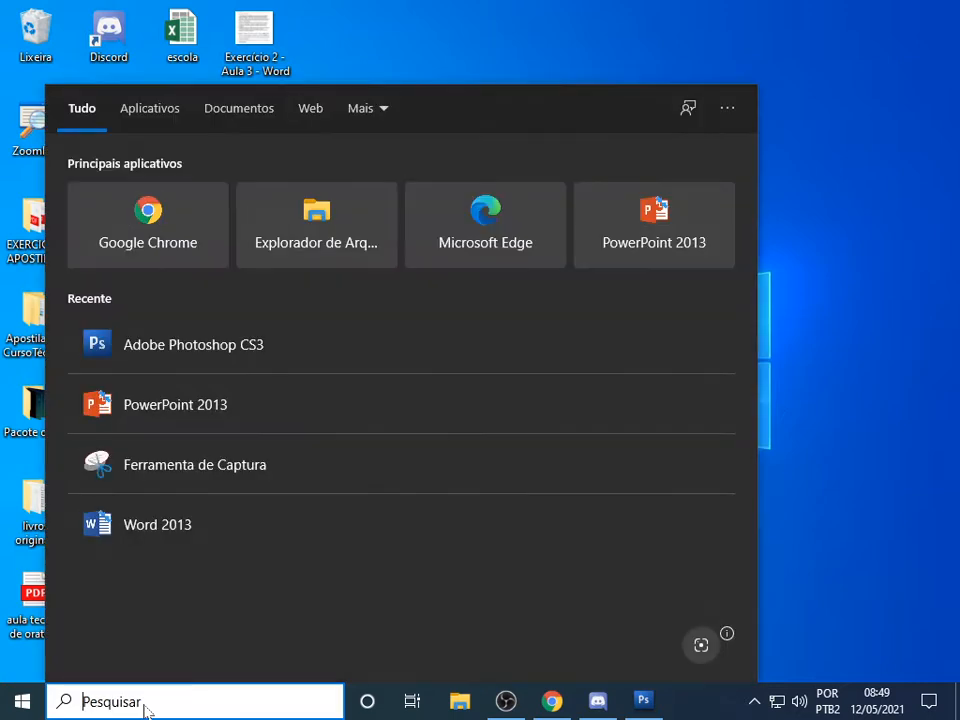
left_click(938, 180)
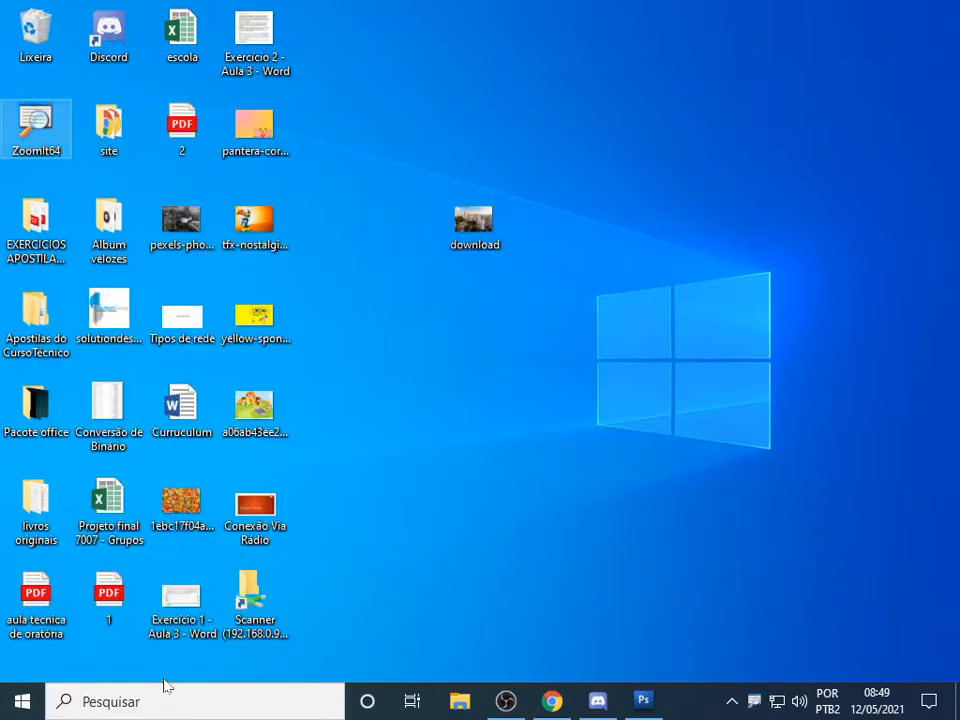
key("ctrl+1")
left_click(50, 646)
mouse_move(56, 612)
left_mouse_down()
mouse_move(63, 648)
mouse_move(624, 712)
left_mouse_up()
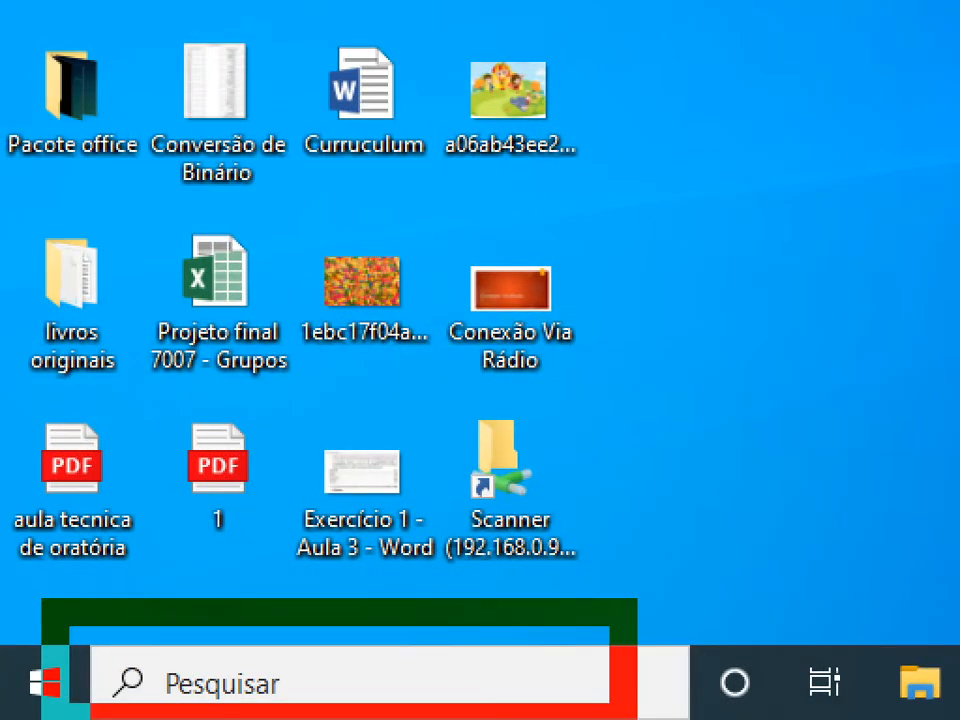
key("Escape")
left_click(12, 710)
key("ctrl+1")
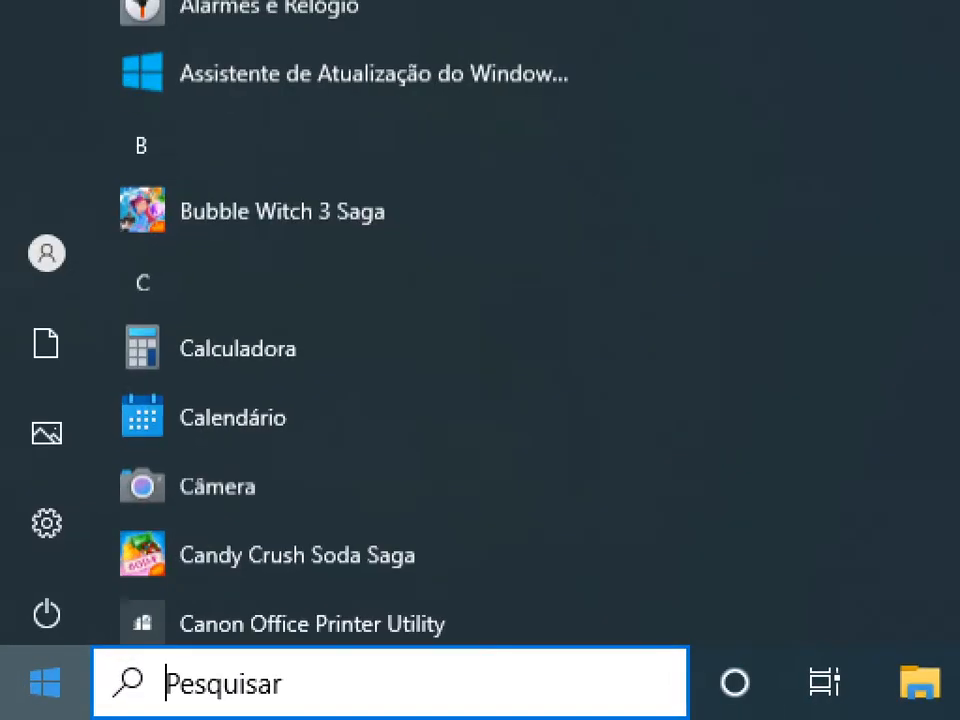
key("Escape")
Search Windows for "phot" and outline the Adobe Photoshop CS3 result on the magnified screen
left_click(104, 705)
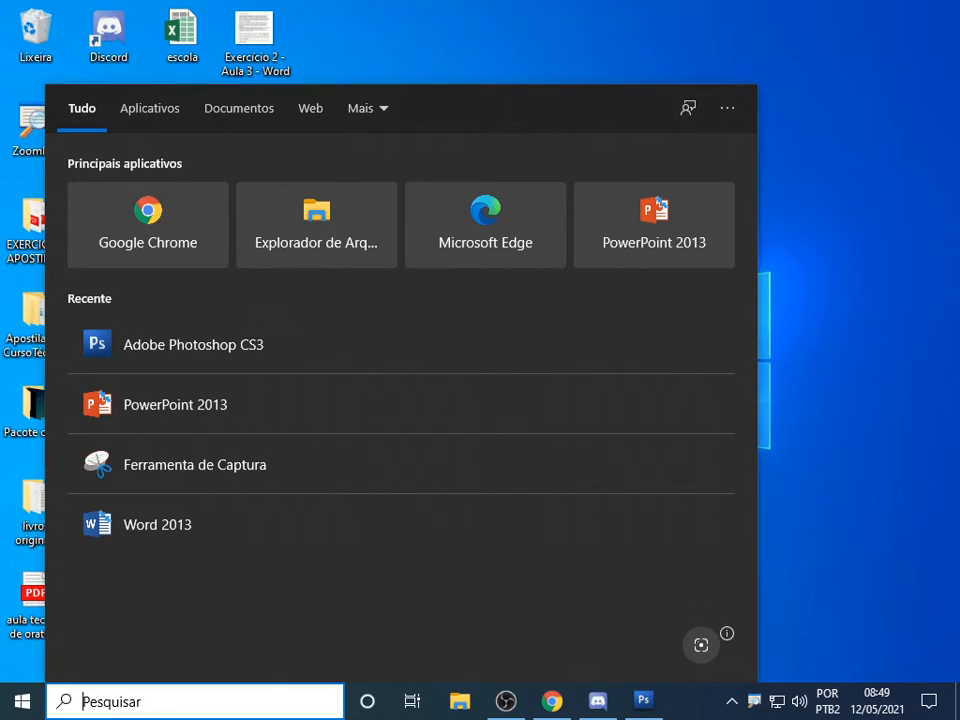
type("phot")
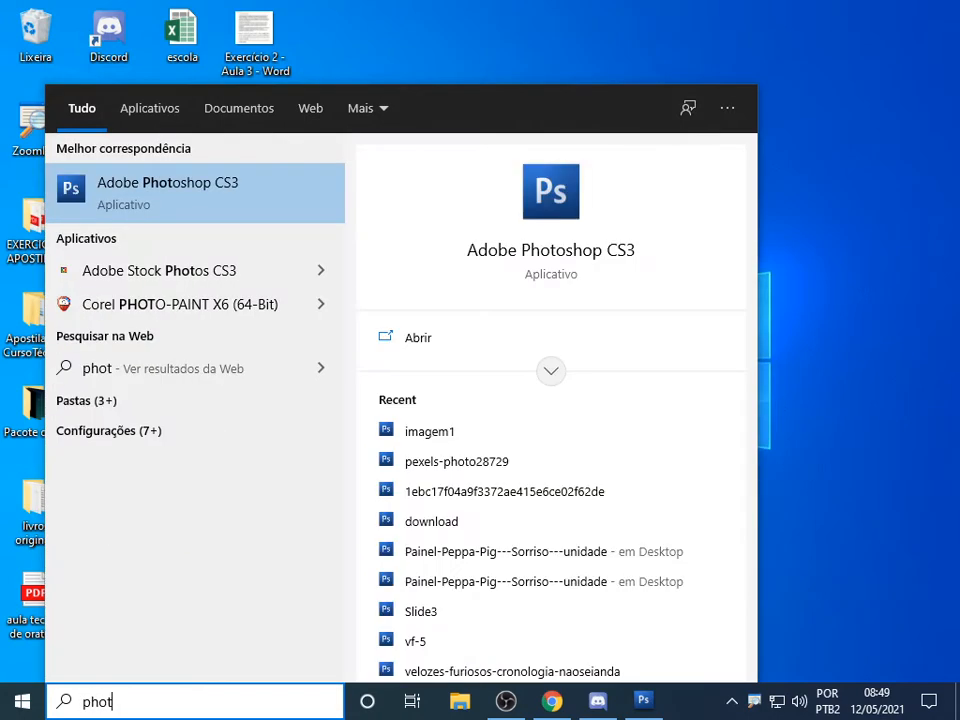
key("ctrl+1")
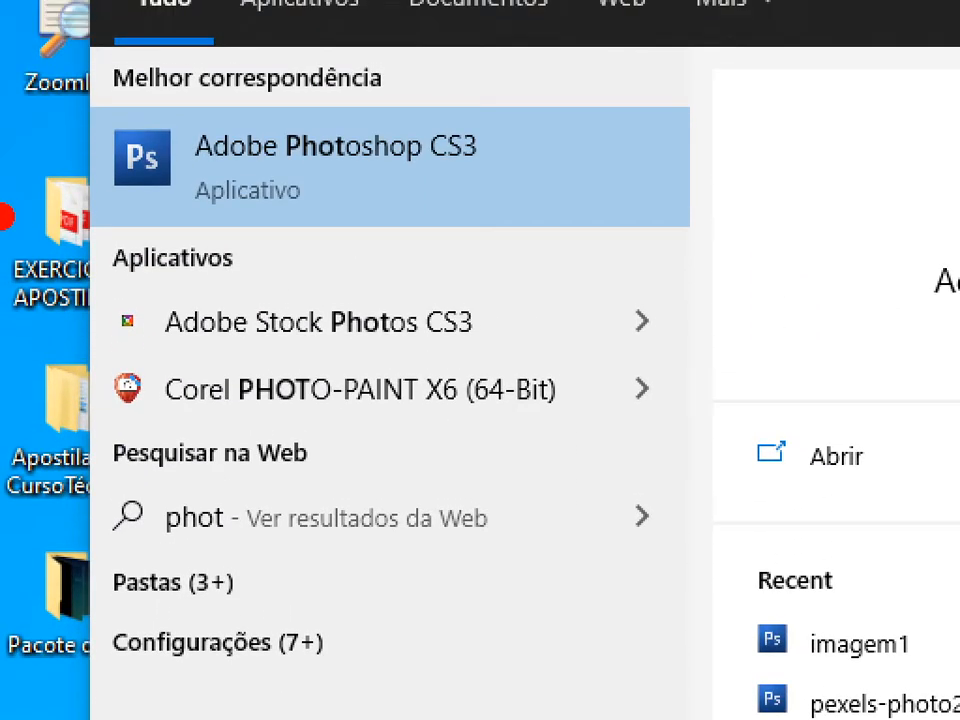
mouse_move(40, 60)
left_mouse_down()
mouse_move(240, 231)
mouse_move(740, 266)
left_mouse_up()
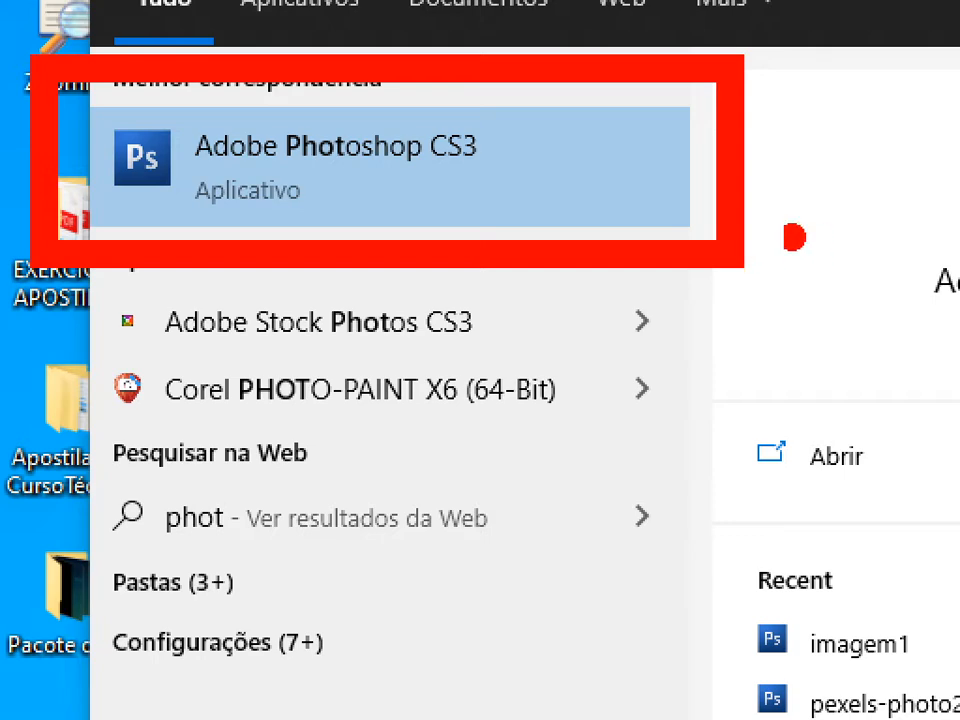
key("Escape")
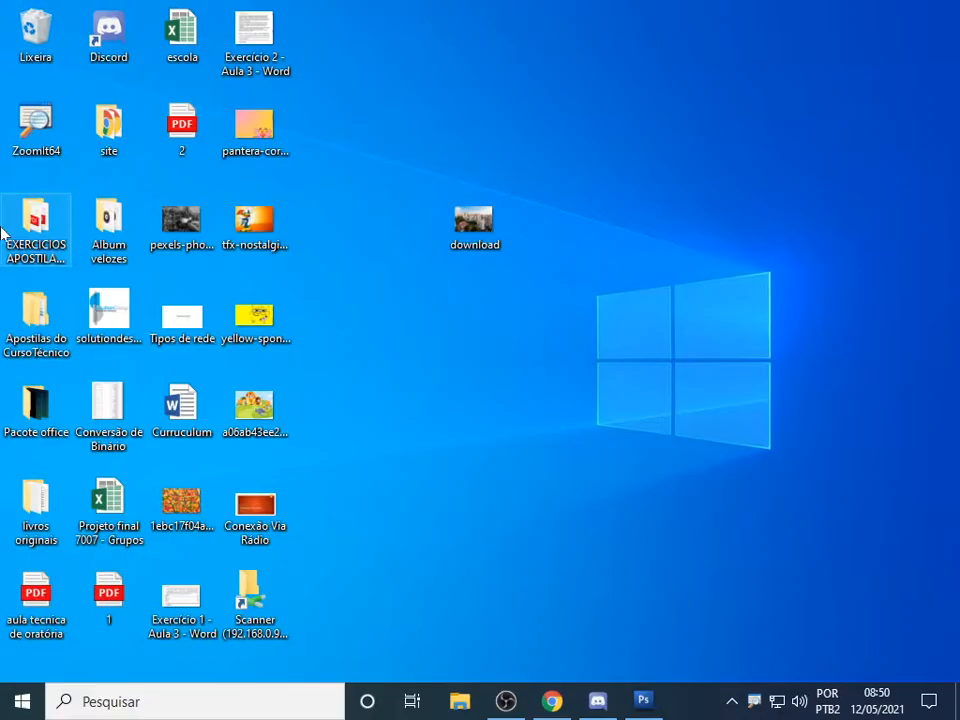
Switch to Adobe Photoshop CS3 and arrange its toolbox in two columns
left_click(655, 703)
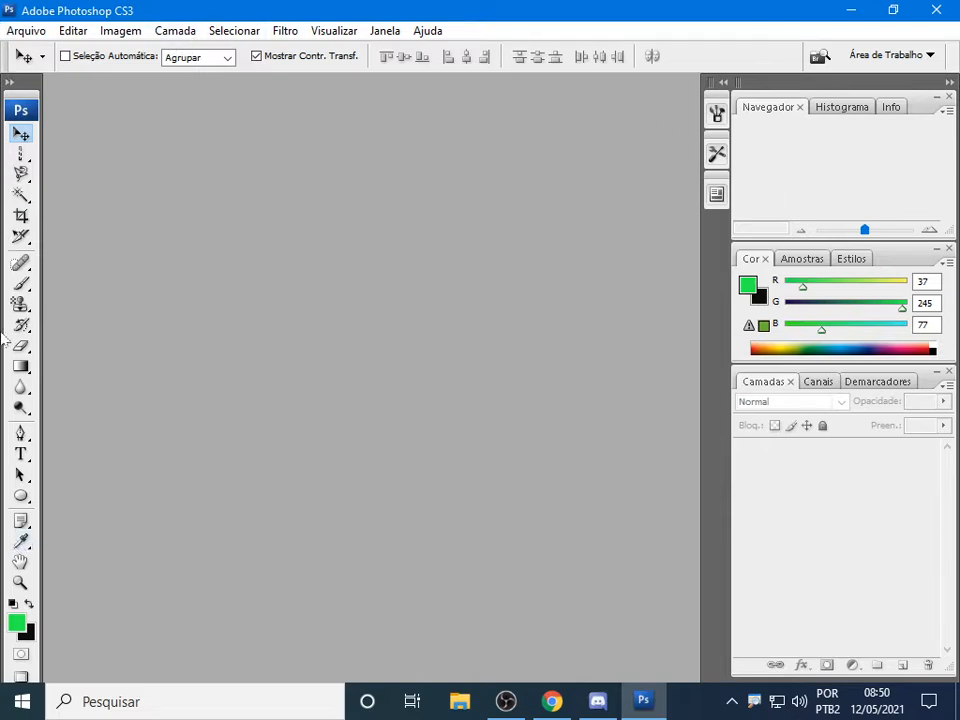
left_click(10, 84)
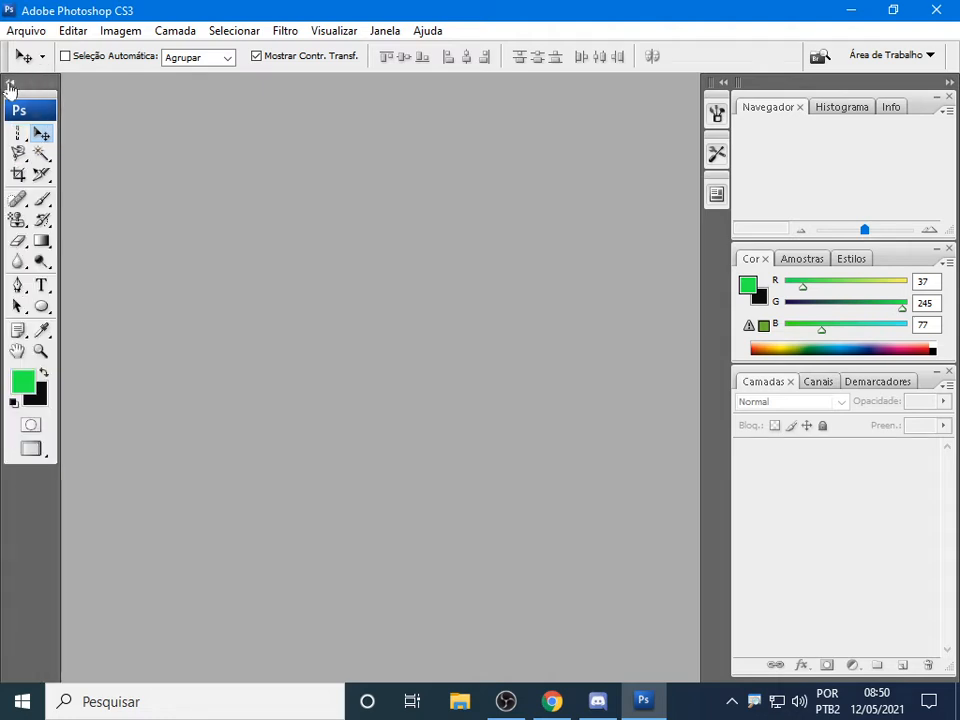
left_click(10, 84)
left_click(10, 84)
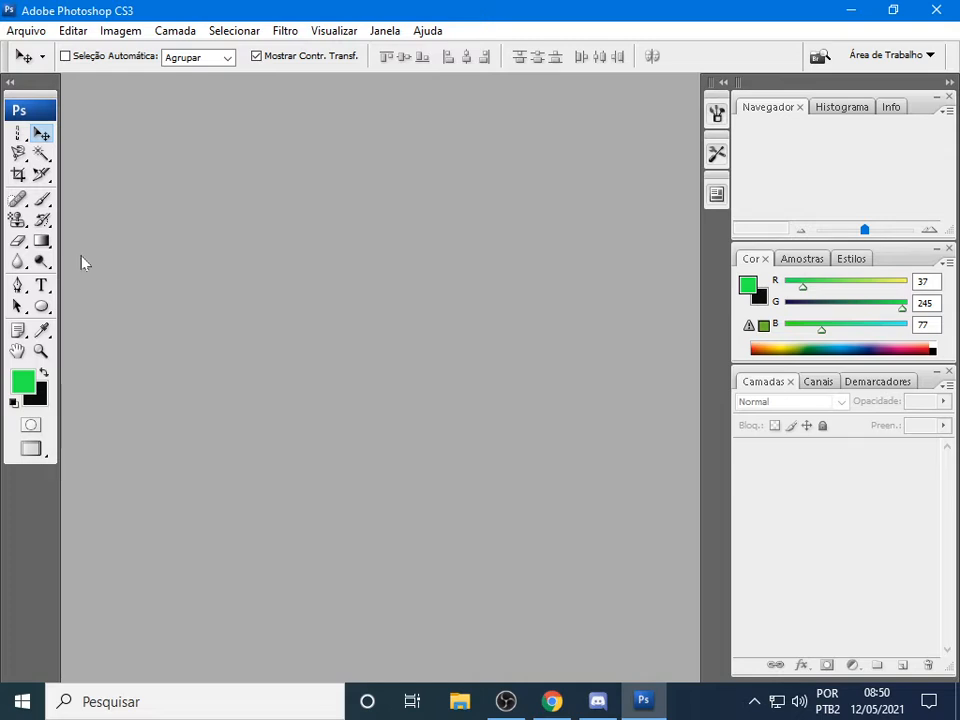
Create a new document named "Texto", 300 by 350 pixels at 72 pixels/inch, RGB, with a white background
left_click(30, 33)
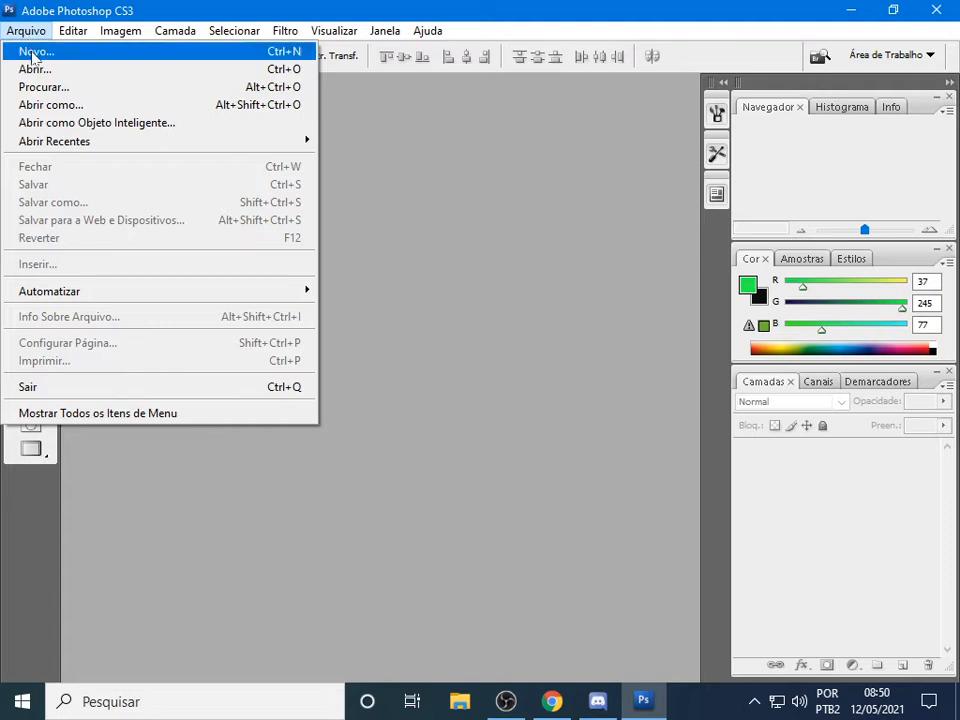
left_click(33, 52)
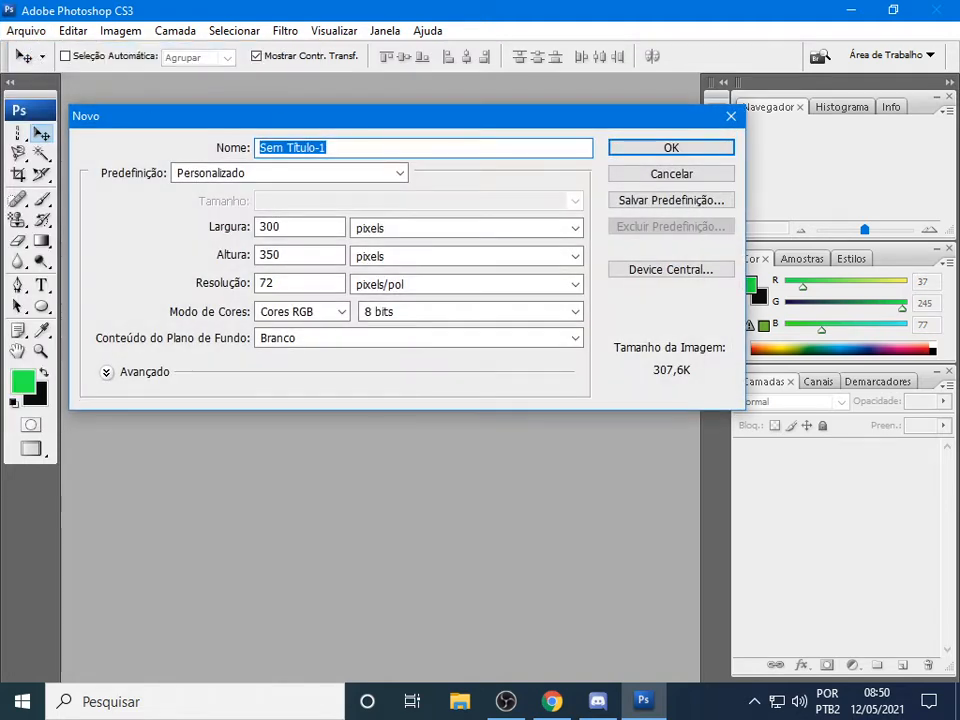
type("TE")
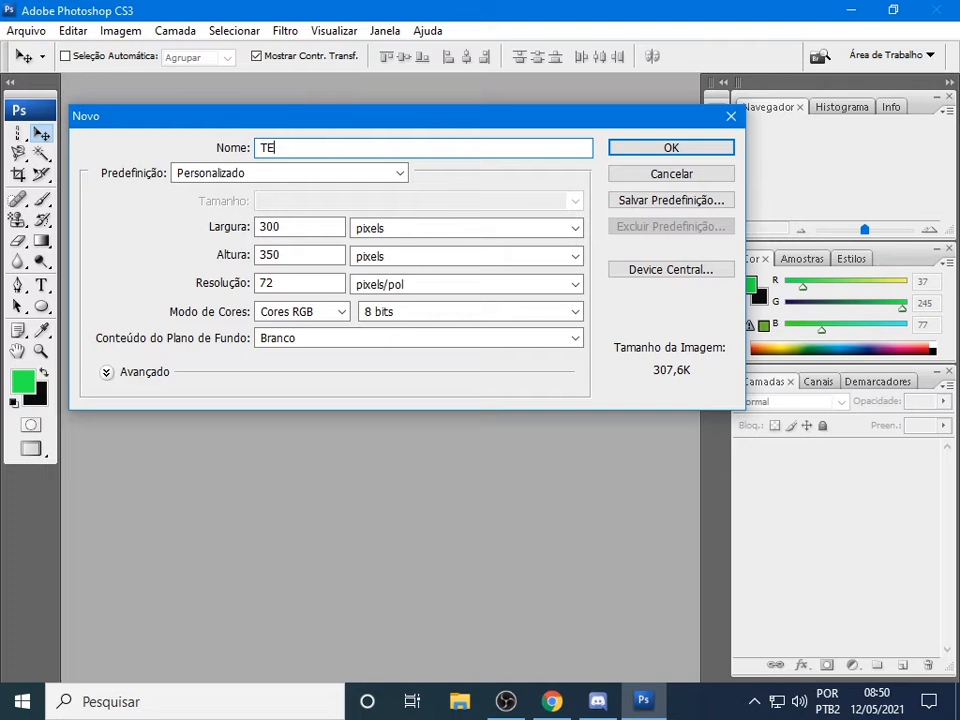
key("BackSpace")
type("xt")
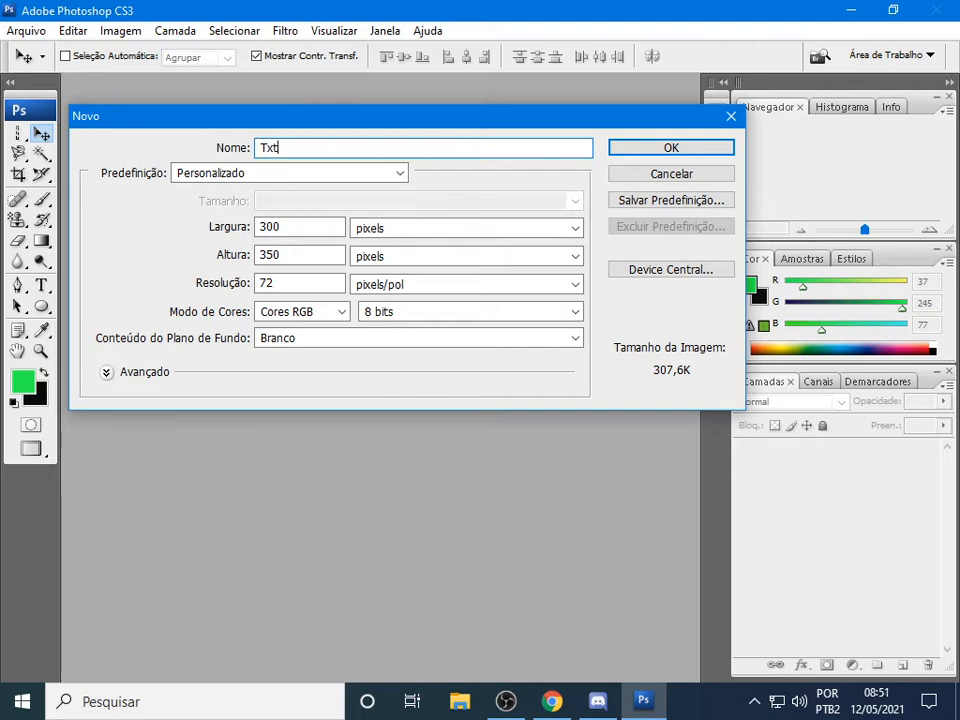
key("BackSpace")
key("BackSpace")
type("exto")
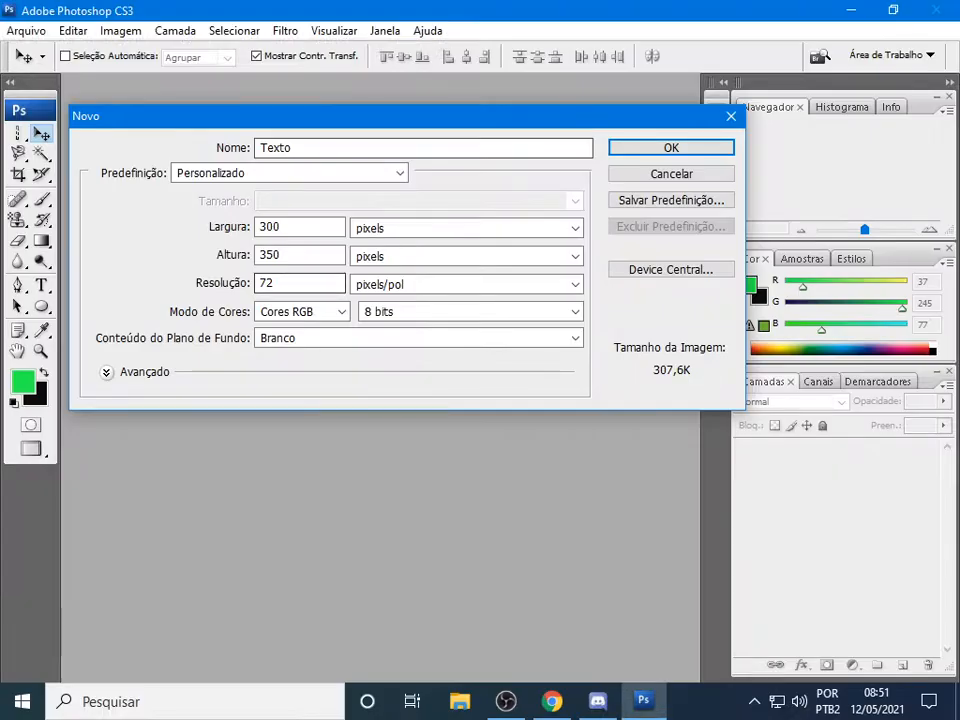
left_click(668, 150)
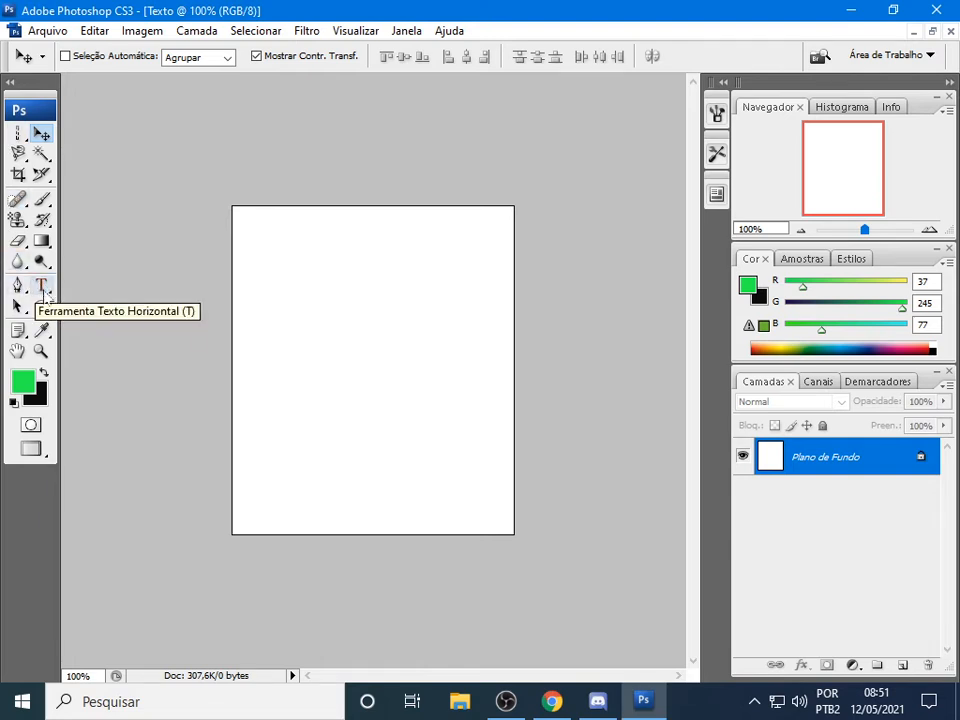
Activate the Horizontal Type tool and mark it on the magnified screen
left_click(41, 287)
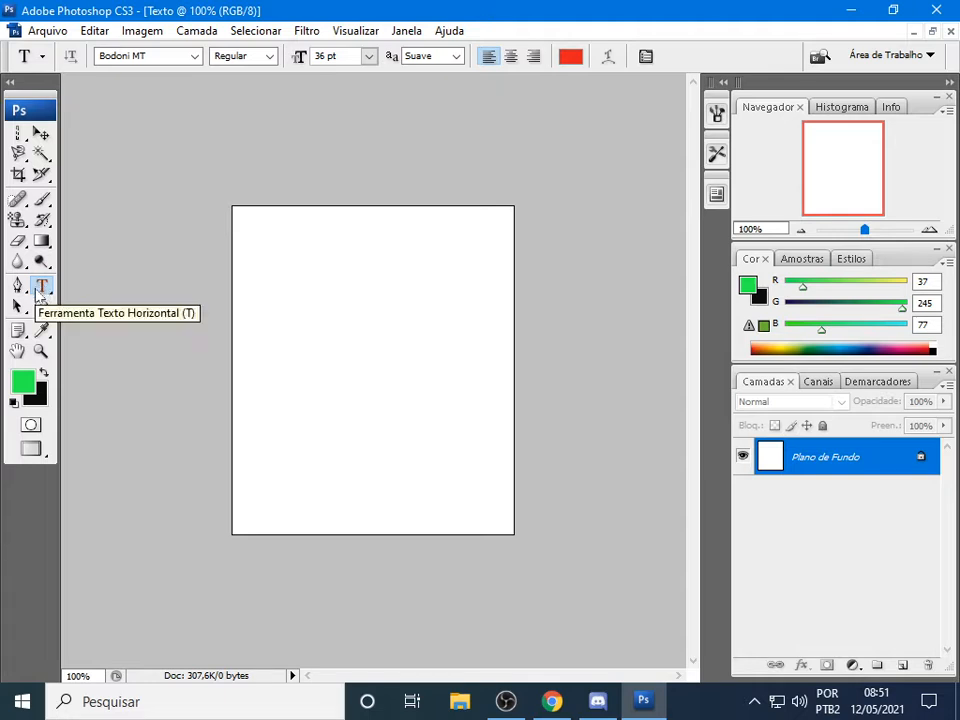
key("ctrl")
key("ctrl")
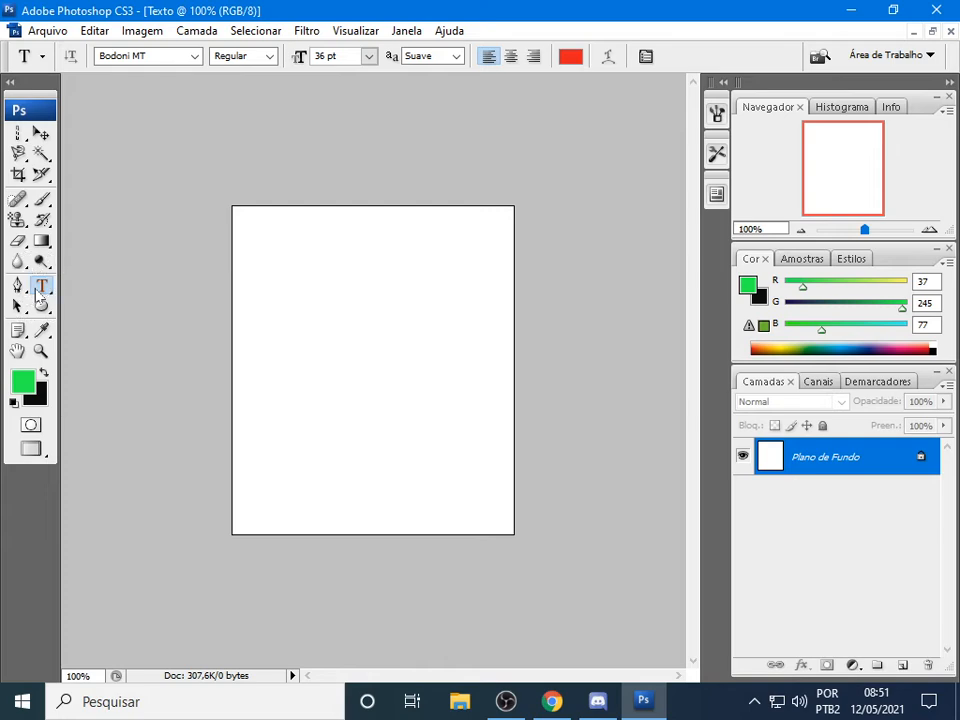
key("ctrl")
key("ctrl")
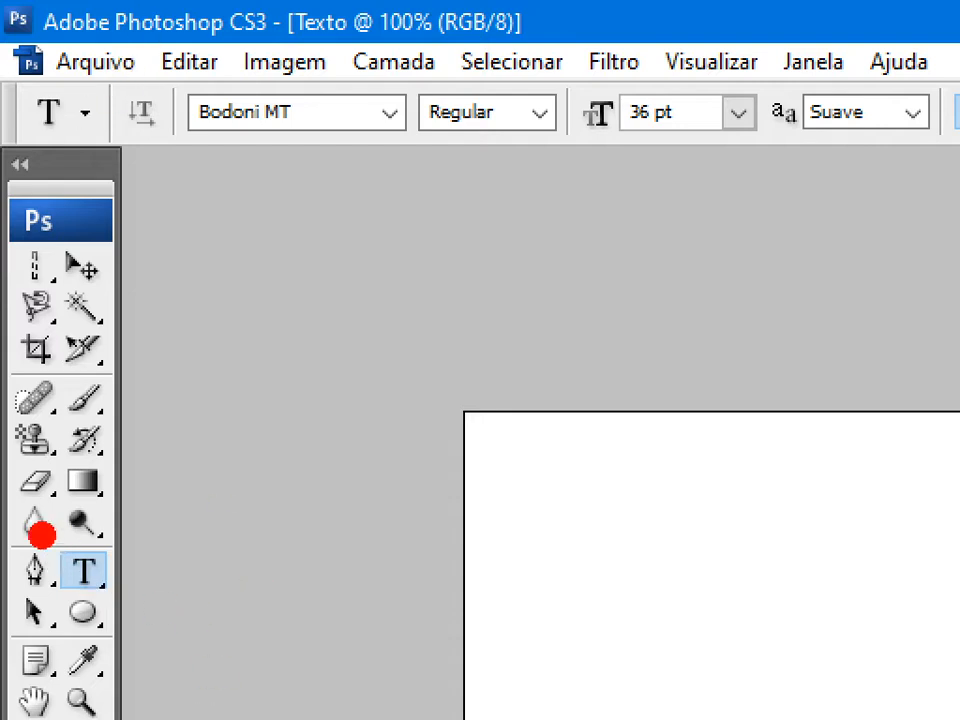
left_click_drag(42, 535, 143, 616)
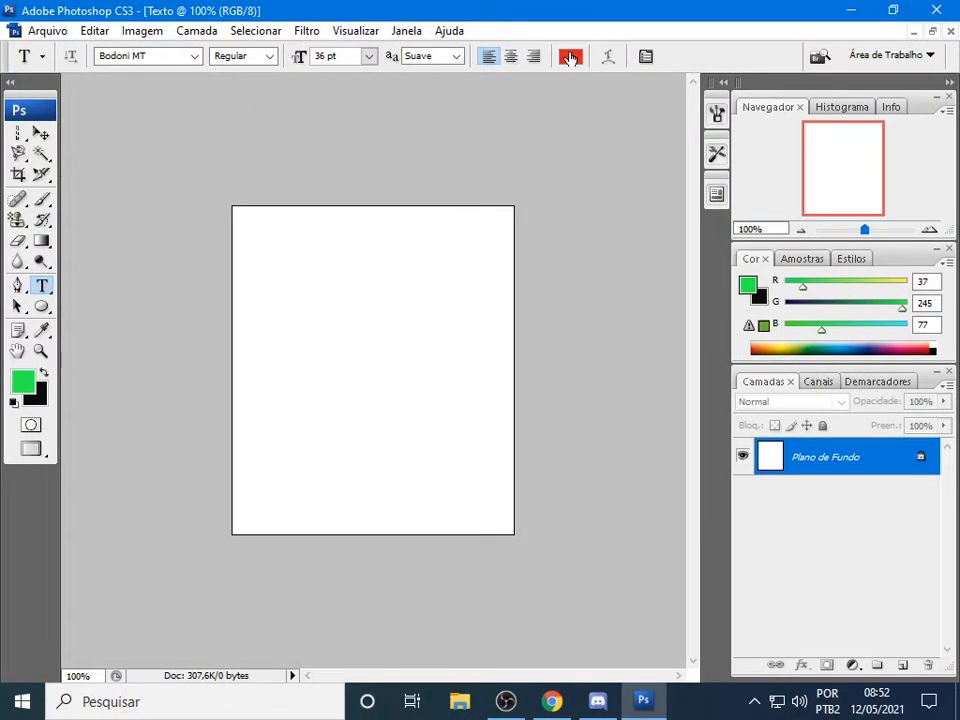
Examine the hue range in the text colour picker and leave it without applying a colour
left_click(570, 58)
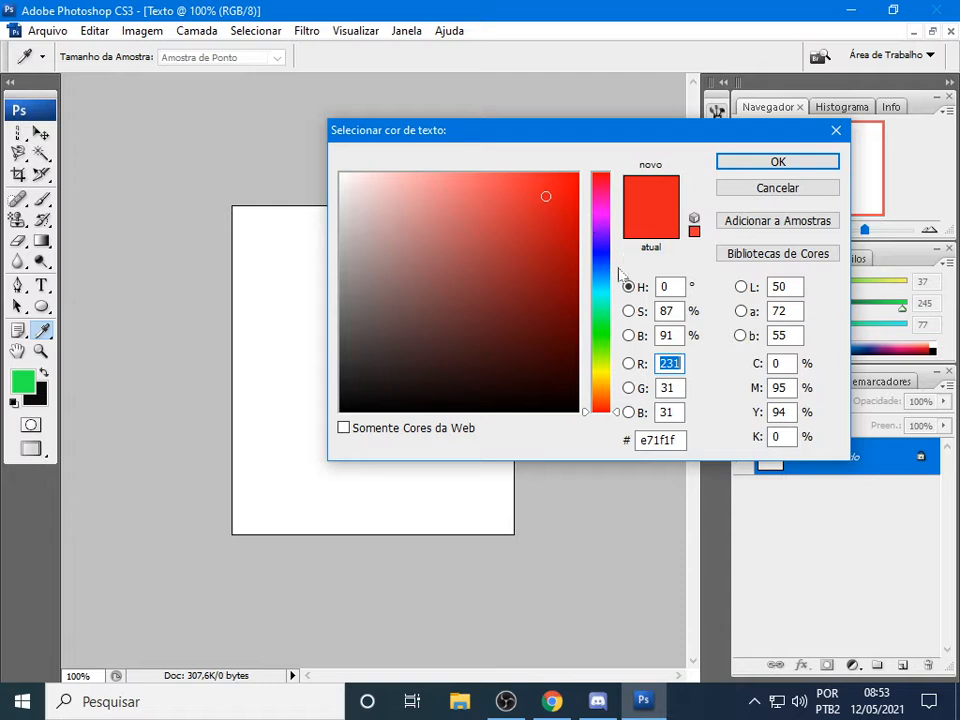
left_click_drag(600, 300, 601, 202)
key("Escape")
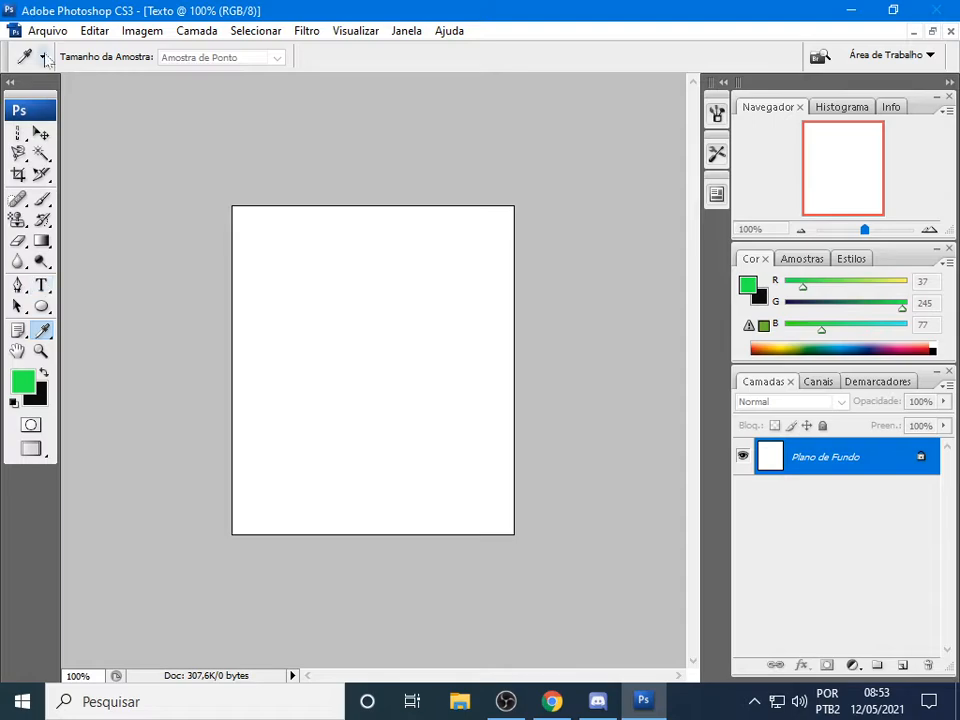
left_click(505, 701)
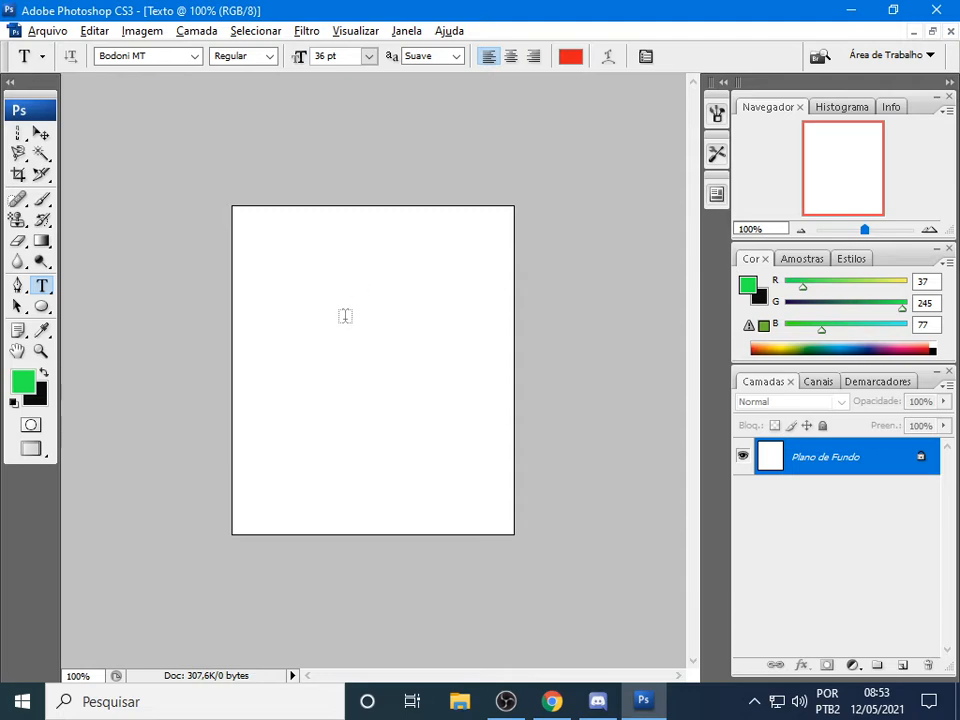
Launch Windows Magnifier (Lupa), enlarge the screen to 200%, and minimize its window
left_click(100, 701)
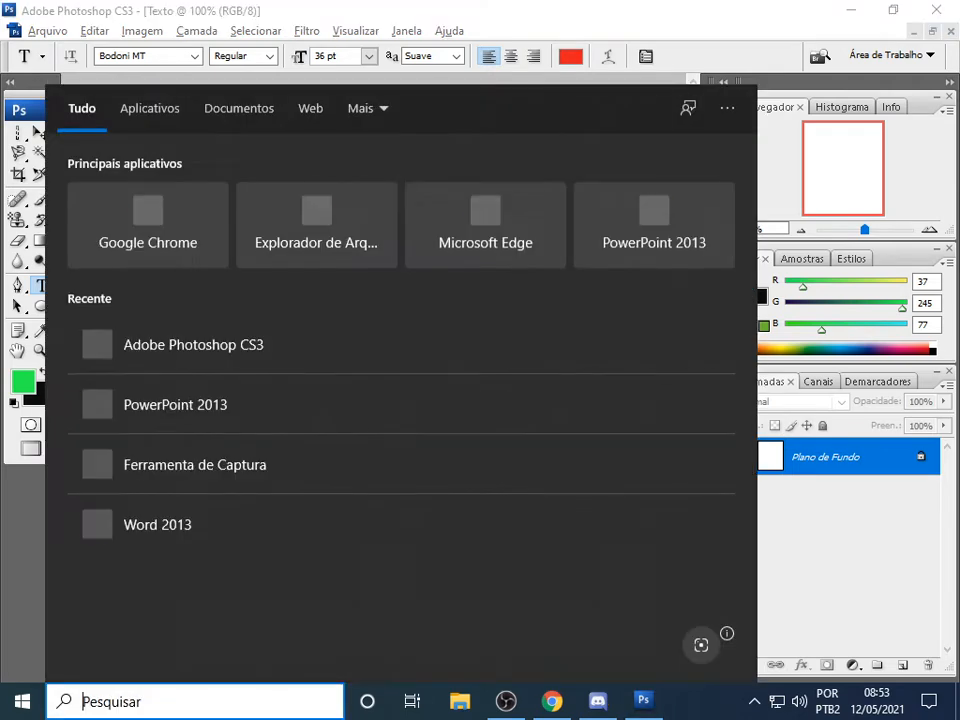
type("lupa")
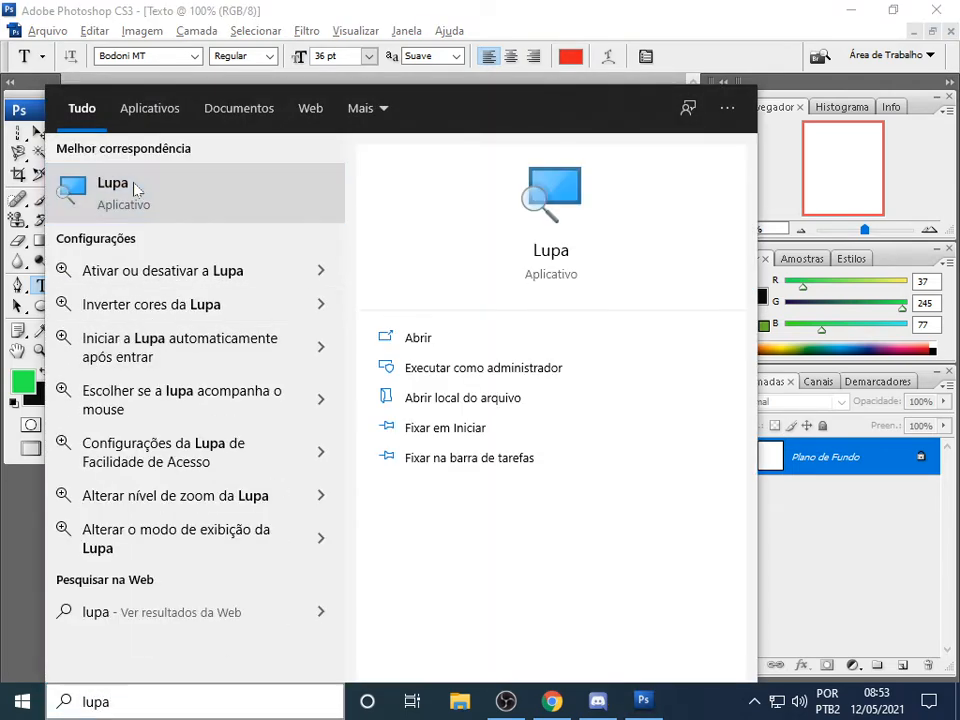
left_click(133, 186)
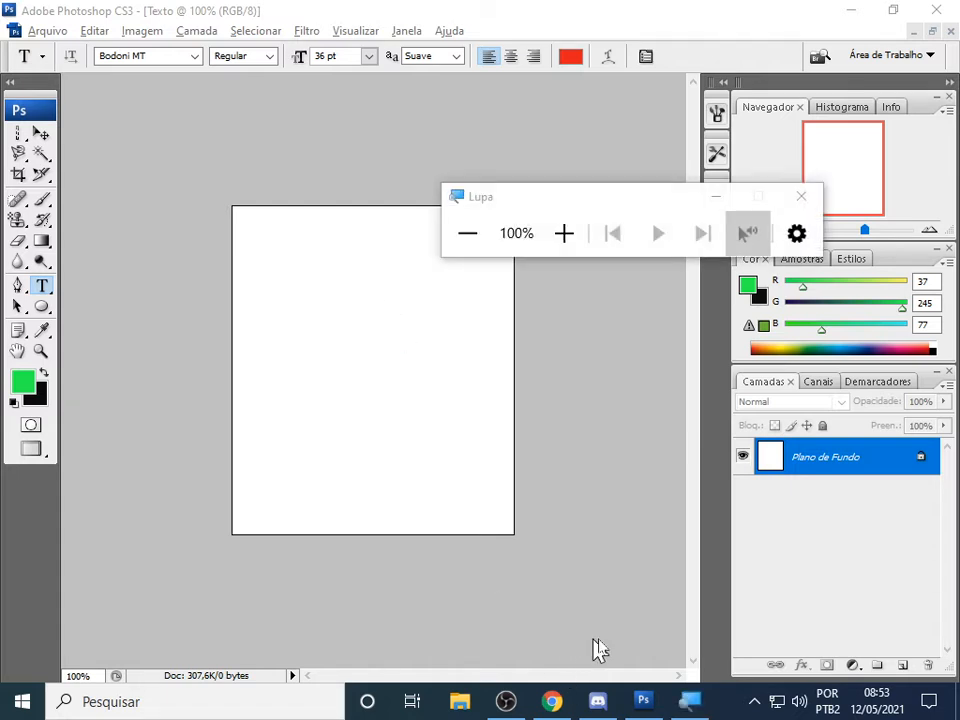
left_click(566, 240)
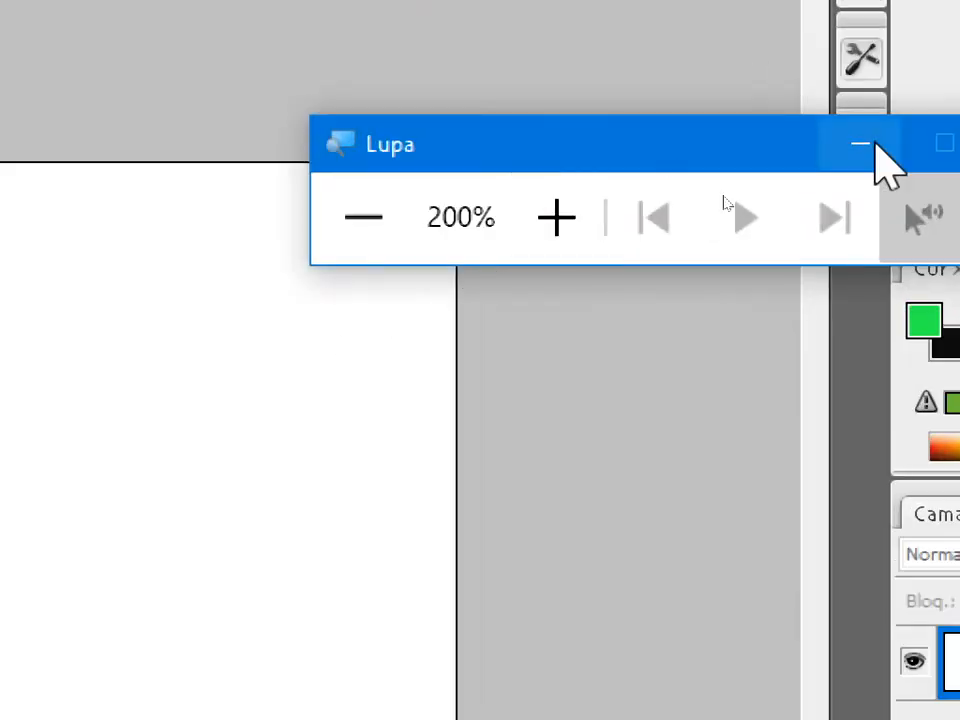
left_click(860, 144)
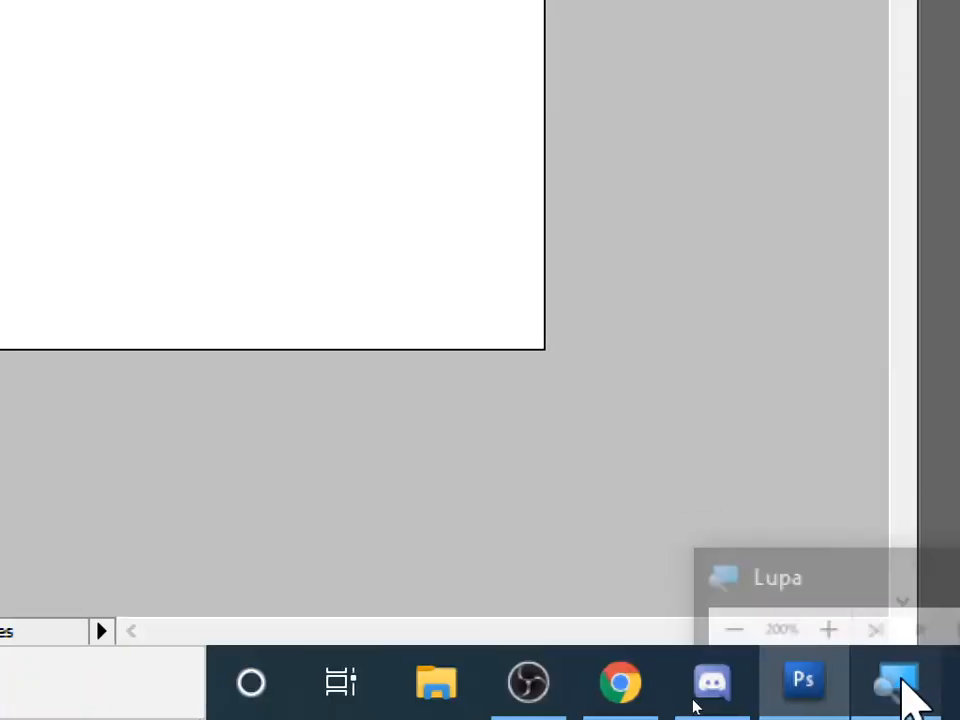
Restore the Magnifier window, return the screen magnification to 100%, and minimize it again
left_click(902, 683)
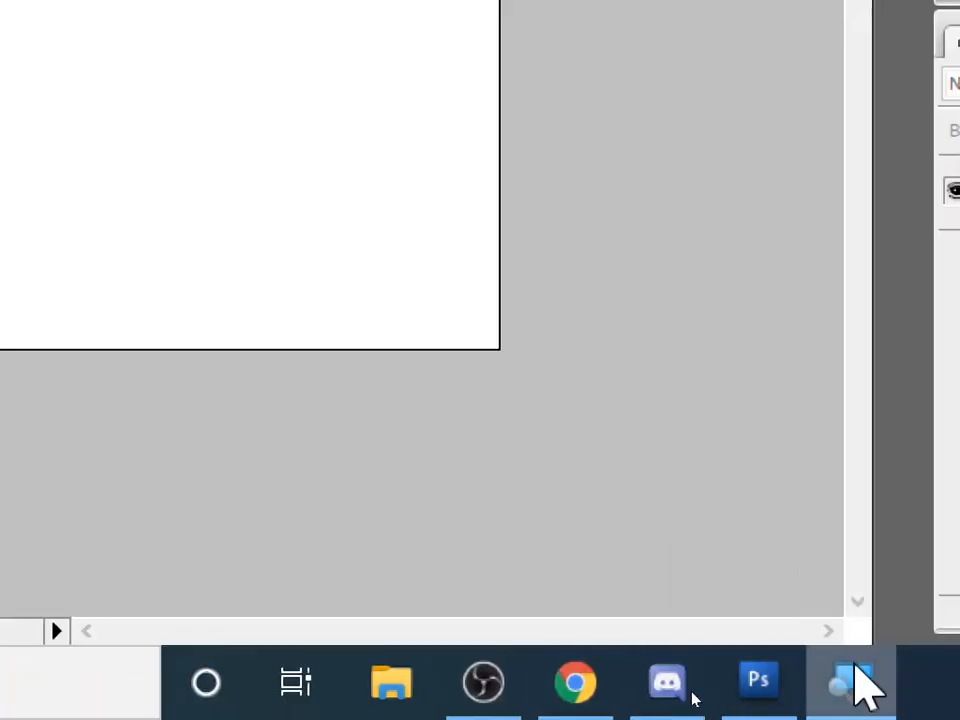
left_click(861, 679)
left_click(861, 679)
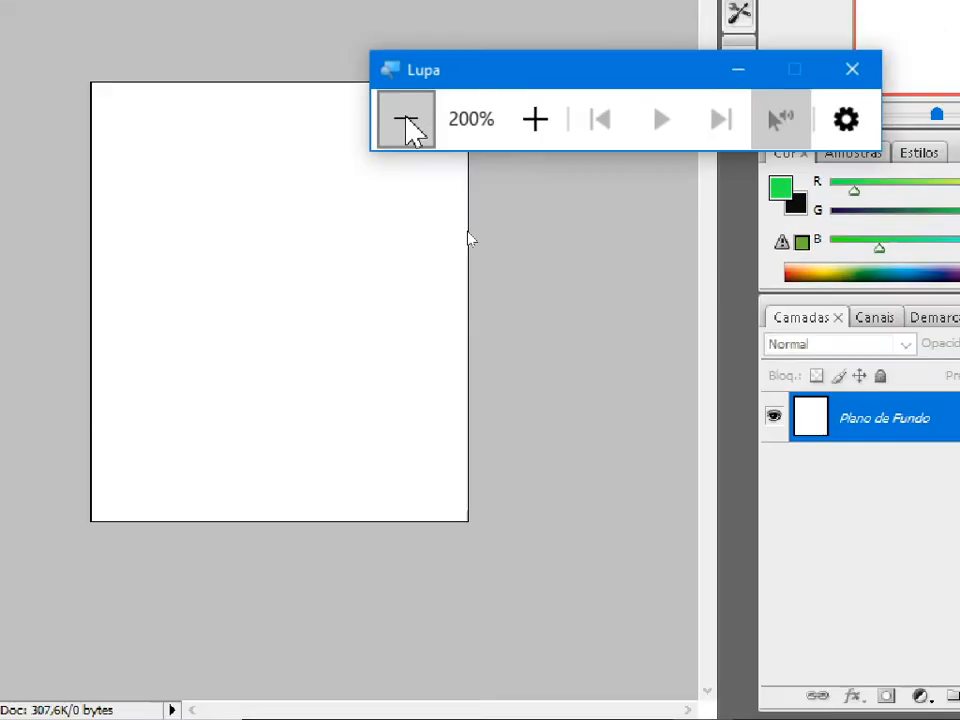
left_click(406, 63)
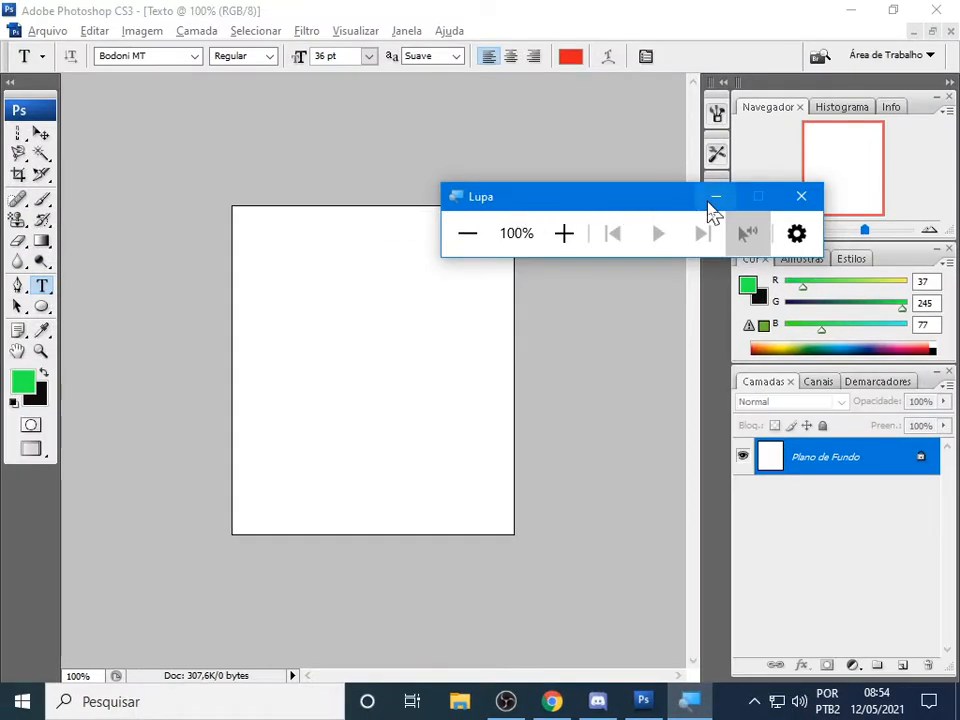
left_click(714, 198)
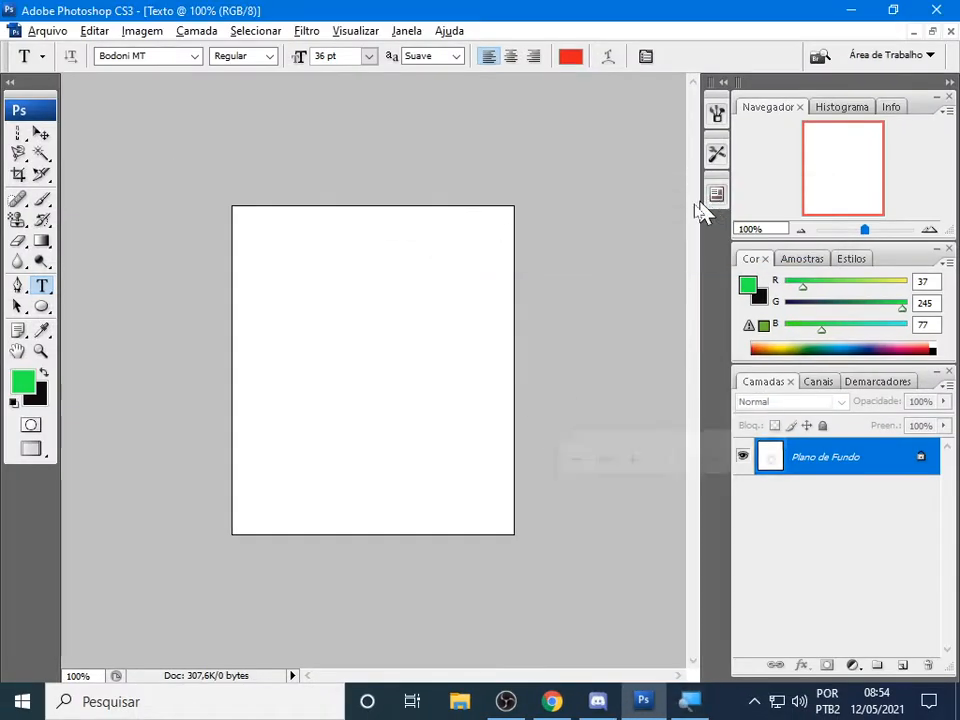
Add the horizontal text "Texto Teste" near the upper-left corner of the canvas
left_click(259, 260)
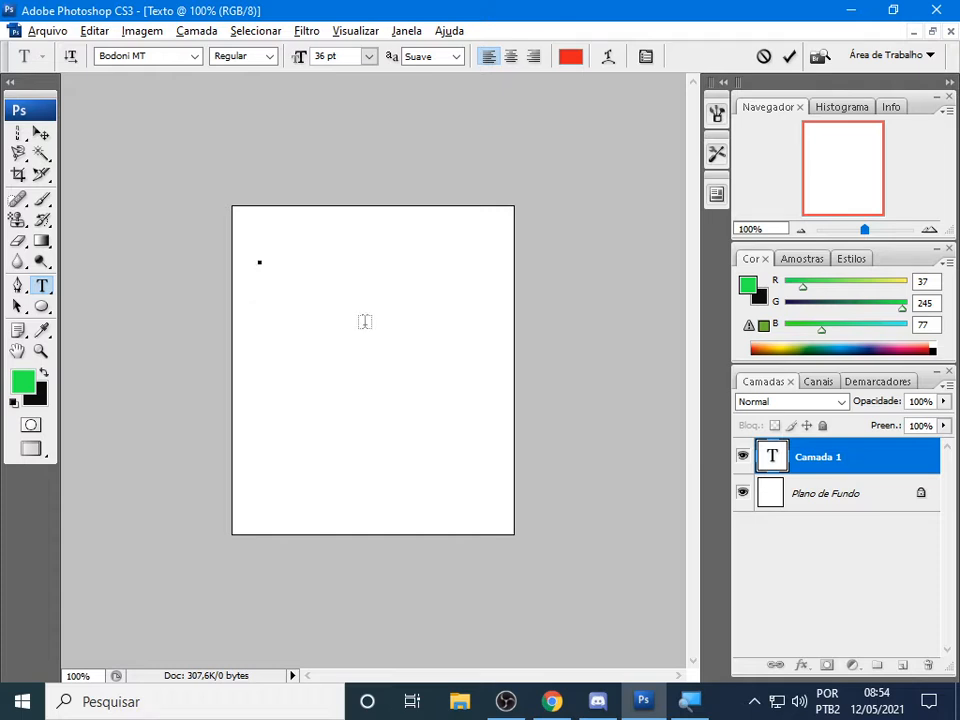
type("test")
key("BackSpace")
key("BackSpace")
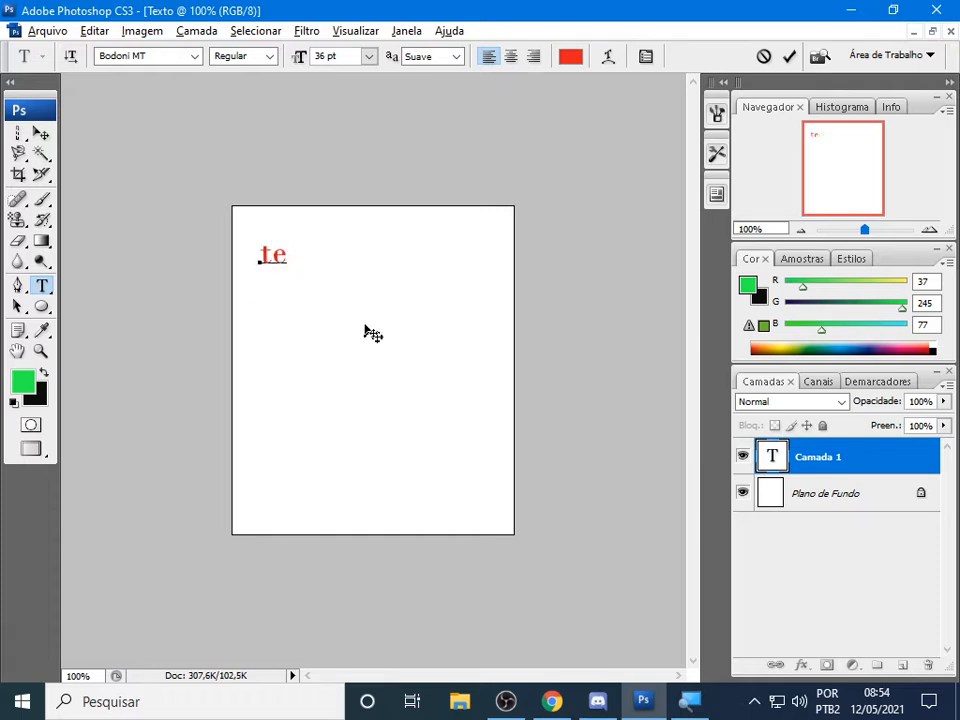
type("xto")
key("BackSpace")
key("BackSpace")
key("BackSpace")
key("BackSpace")
key("BackSpace")
type("Tex")
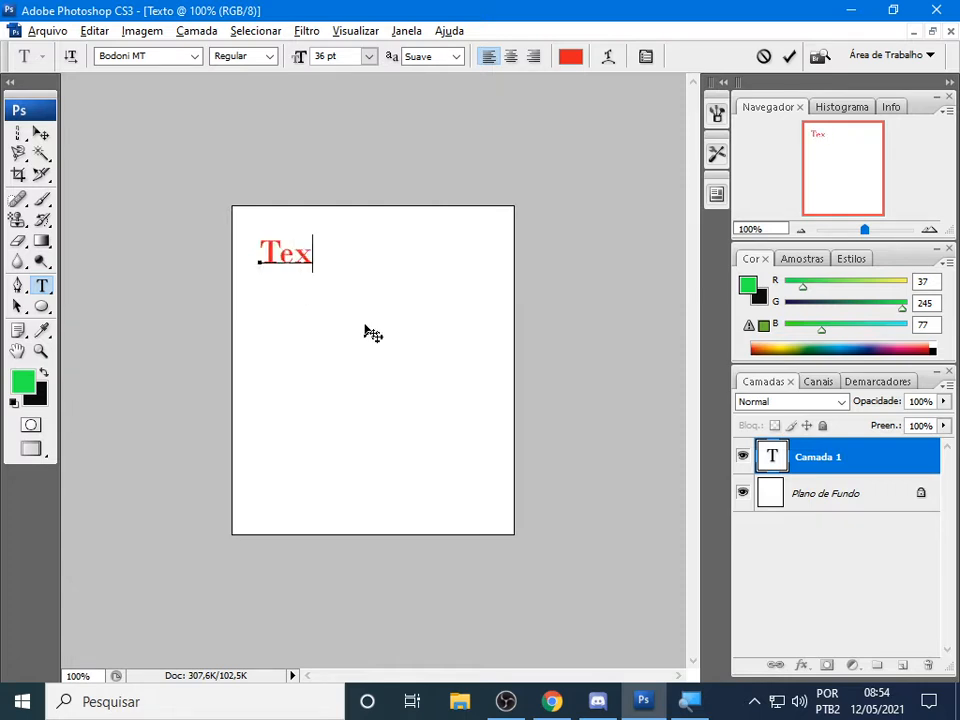
type("to Teste")
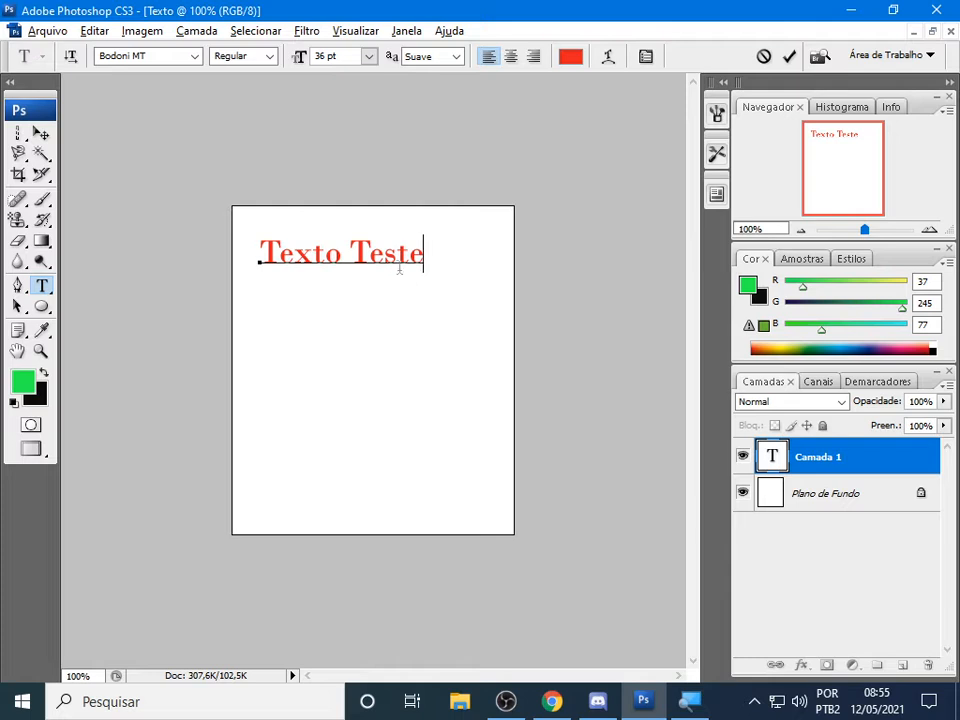
Select the whole "Texto Teste" text and mark the font settings on the magnified screen
left_click_drag(427, 254, 257, 261)
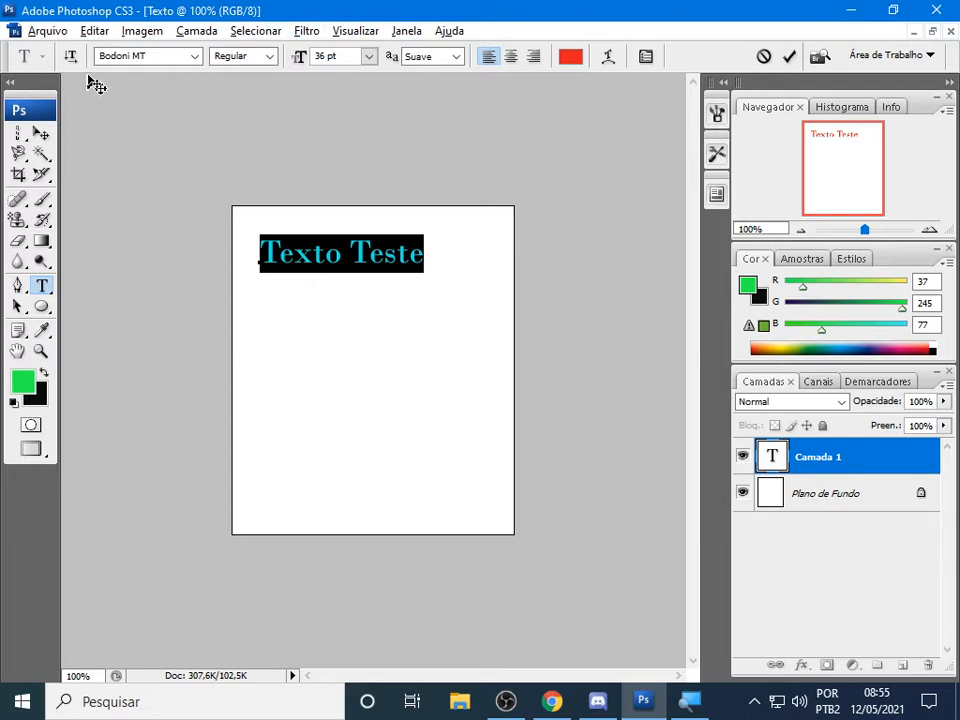
key("ctrl+1")
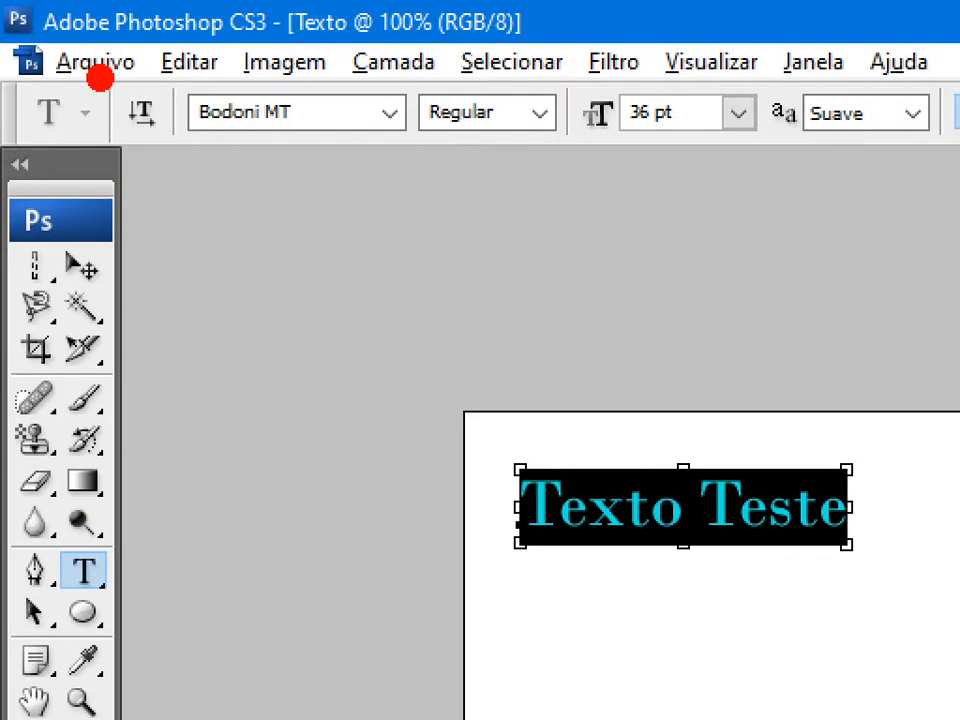
mouse_move(86, 64)
left_mouse_down()
mouse_move(118, 96)
mouse_move(355, 160)
mouse_move(451, 168)
left_mouse_up()
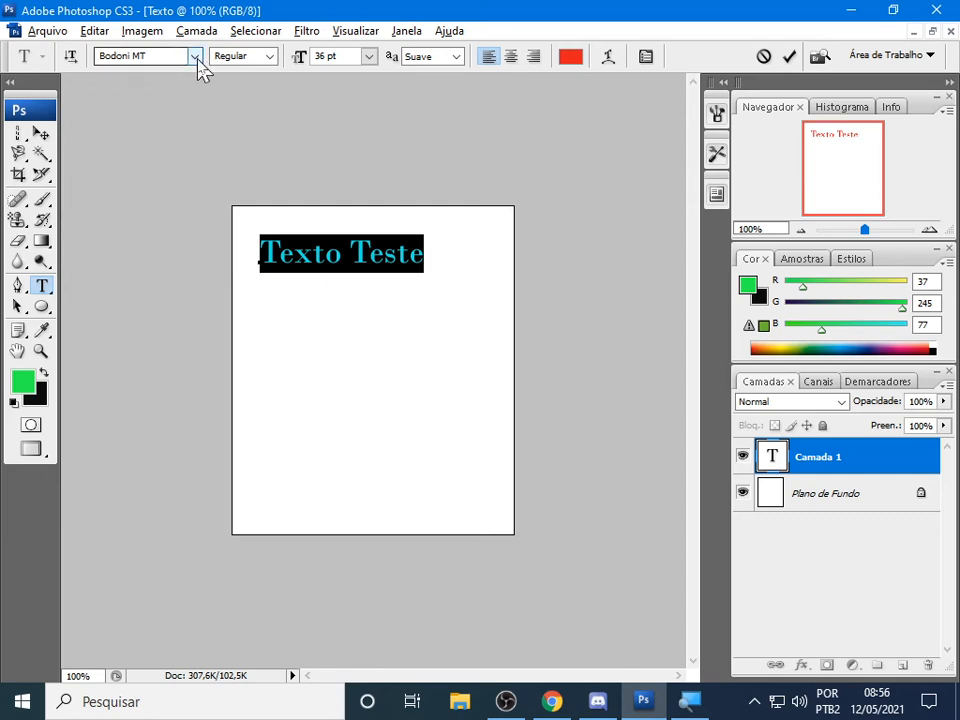
Try the fonts Book Antiqua, Broadway and Adobe Caslon Pro on the selected text
left_click(197, 59)
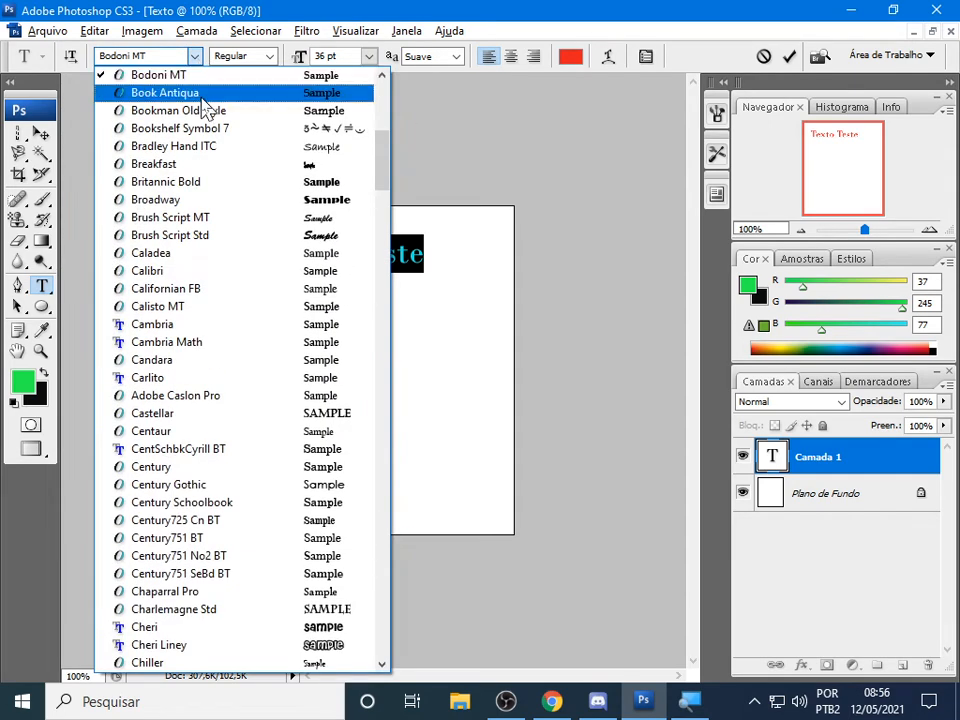
left_click(205, 94)
left_click(195, 56)
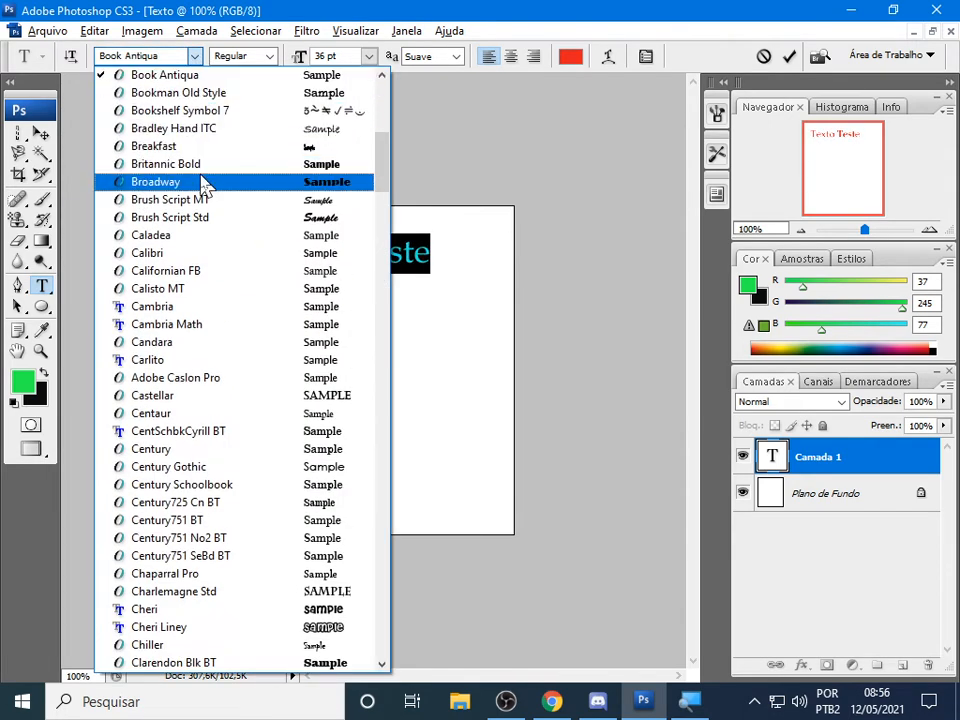
left_click(203, 184)
left_click(197, 58)
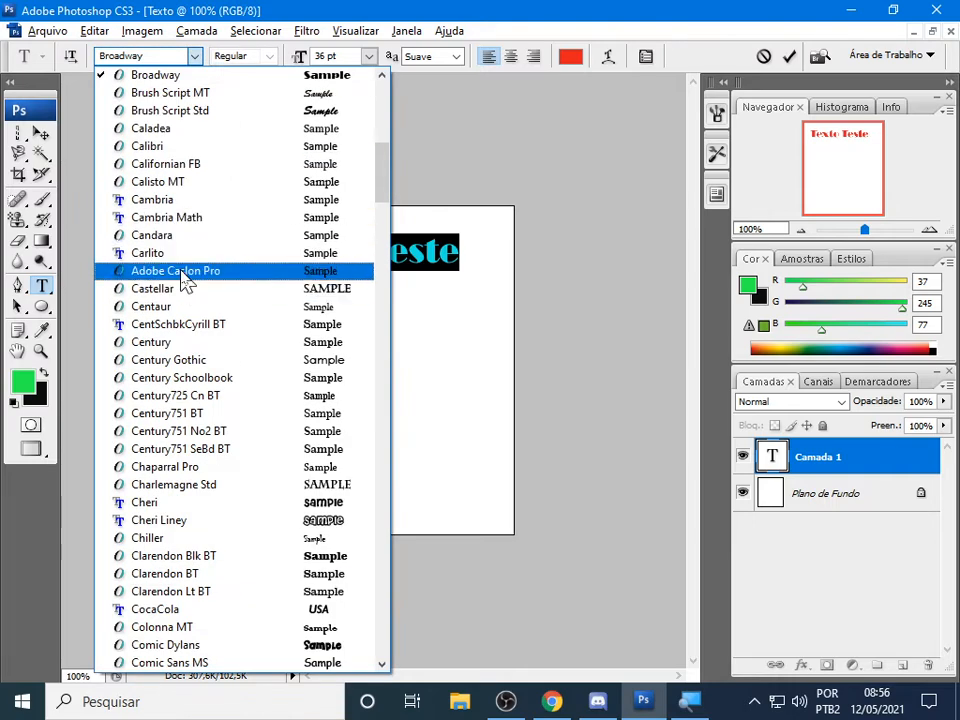
left_click(186, 280)
Try the fonts Comic Sans MS, Fluo Gums and Franklin Gothic Medium on the selected text
left_click(197, 58)
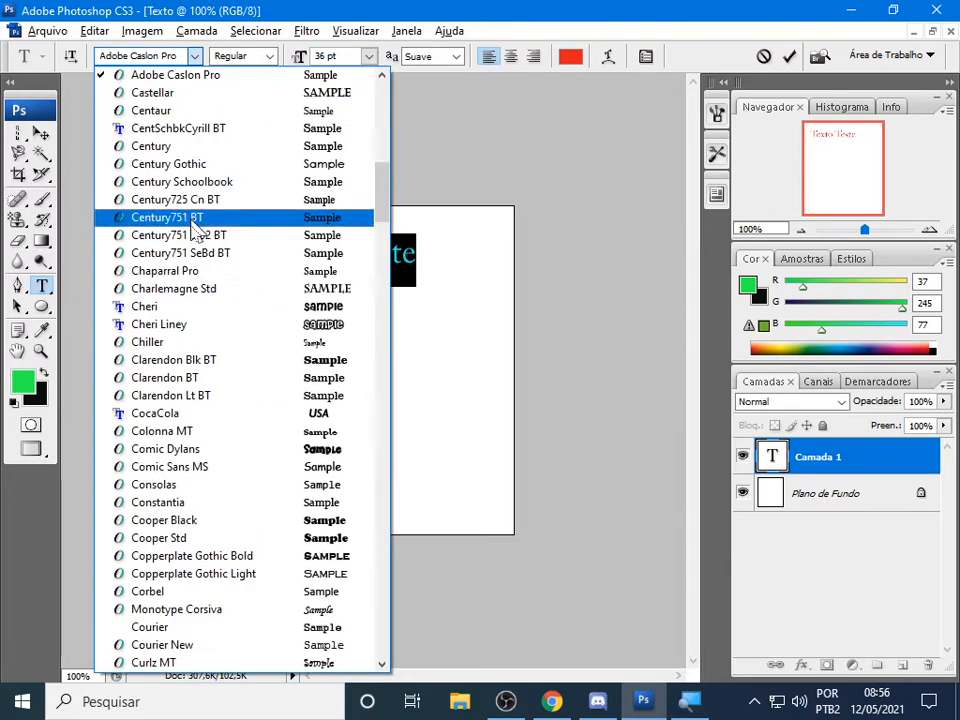
scroll(196, 432, "down", 3)
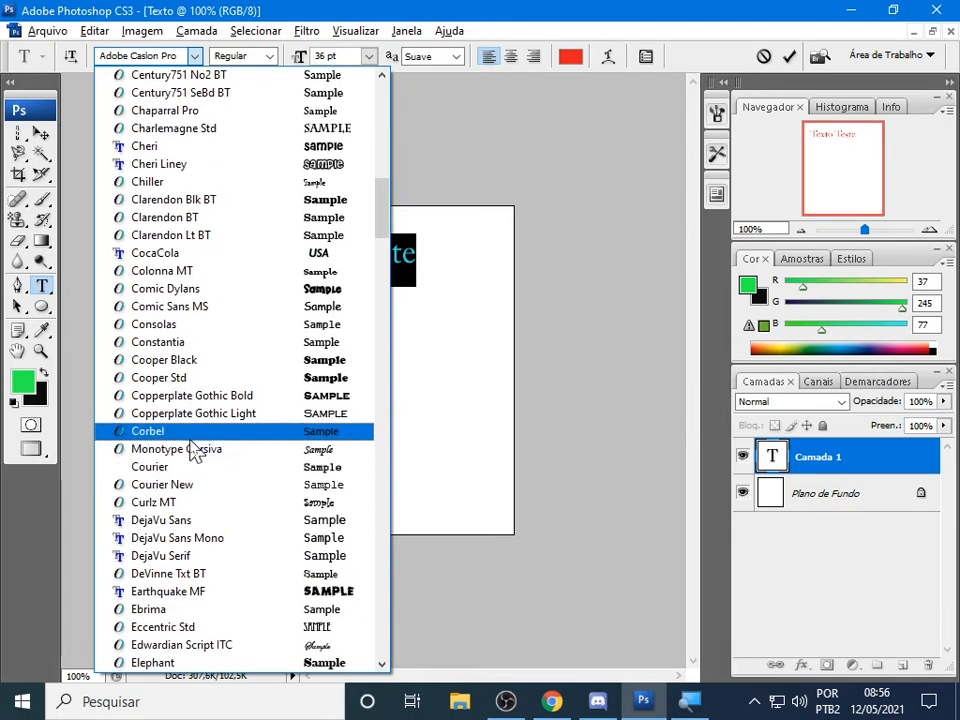
left_click(192, 310)
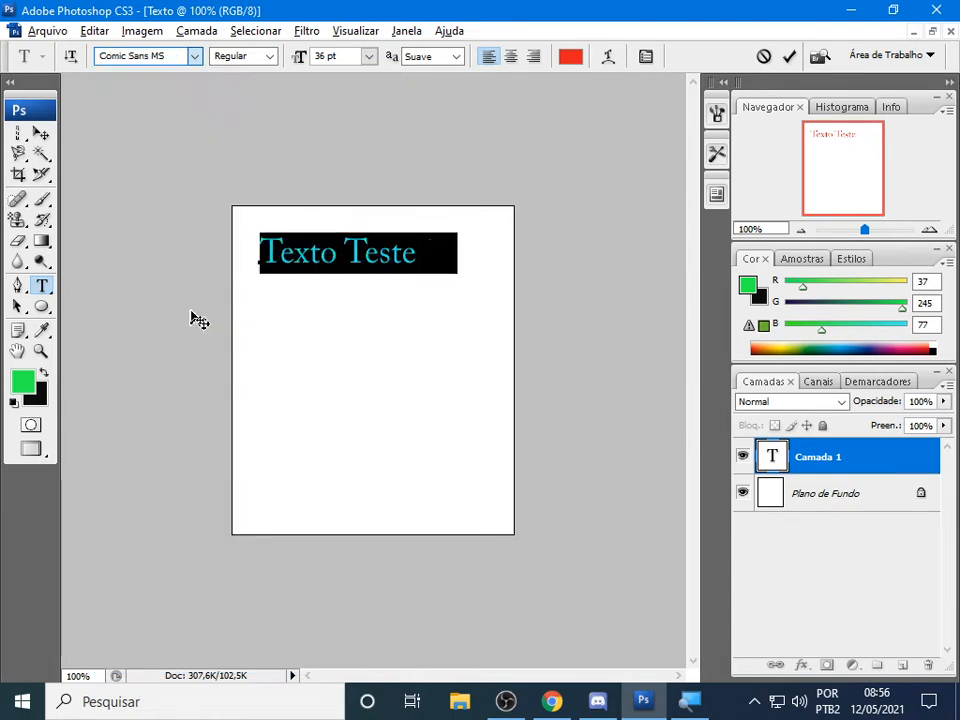
left_click(194, 56)
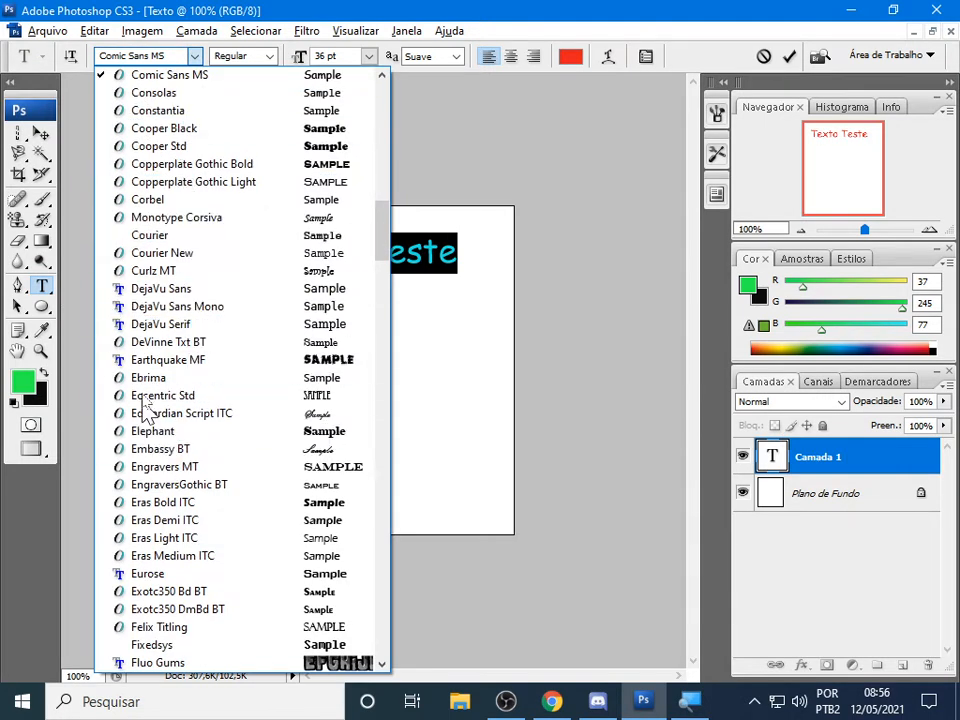
scroll(185, 430, "down", 4)
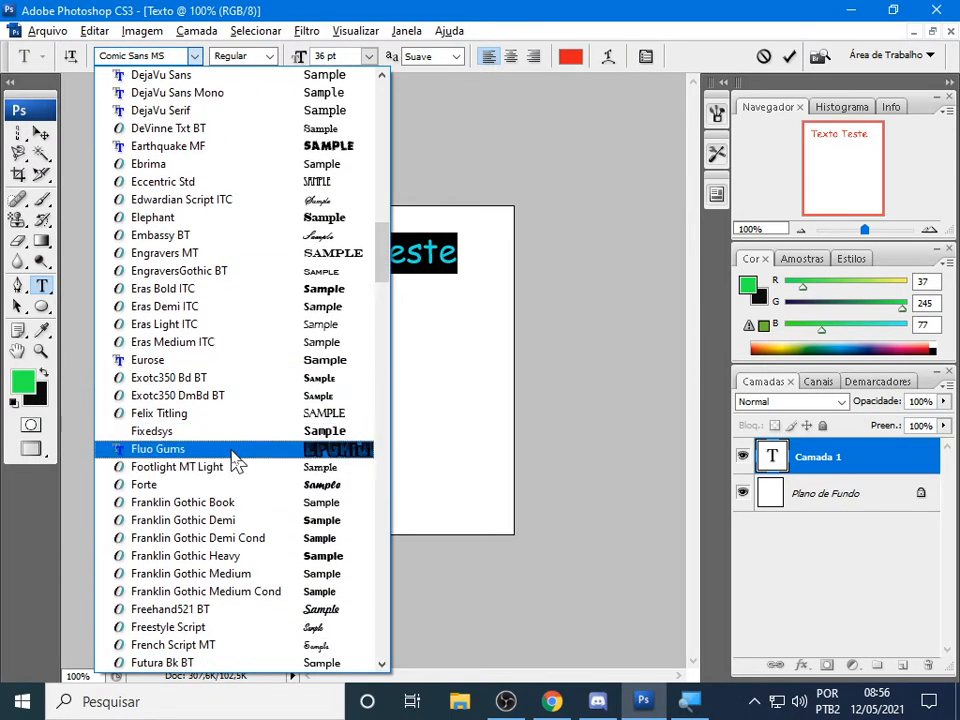
left_click(236, 453)
left_click(196, 58)
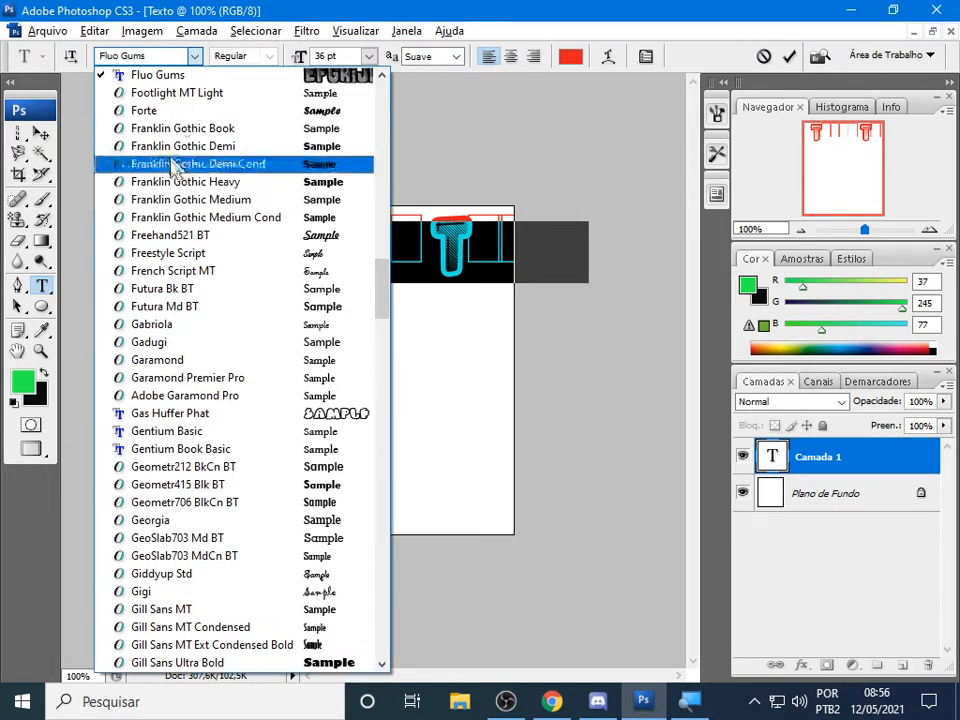
left_click(172, 214)
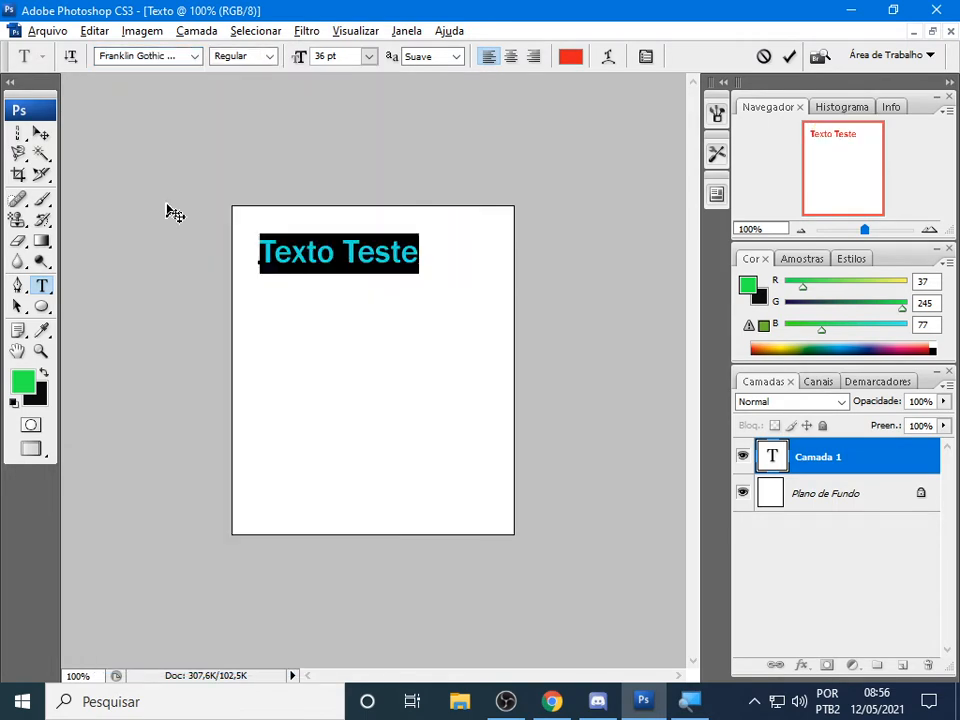
Set the font of "Texto Teste" to Comic Dylans and deselect the characters
left_click(194, 57)
scroll(155, 505, "up", 15)
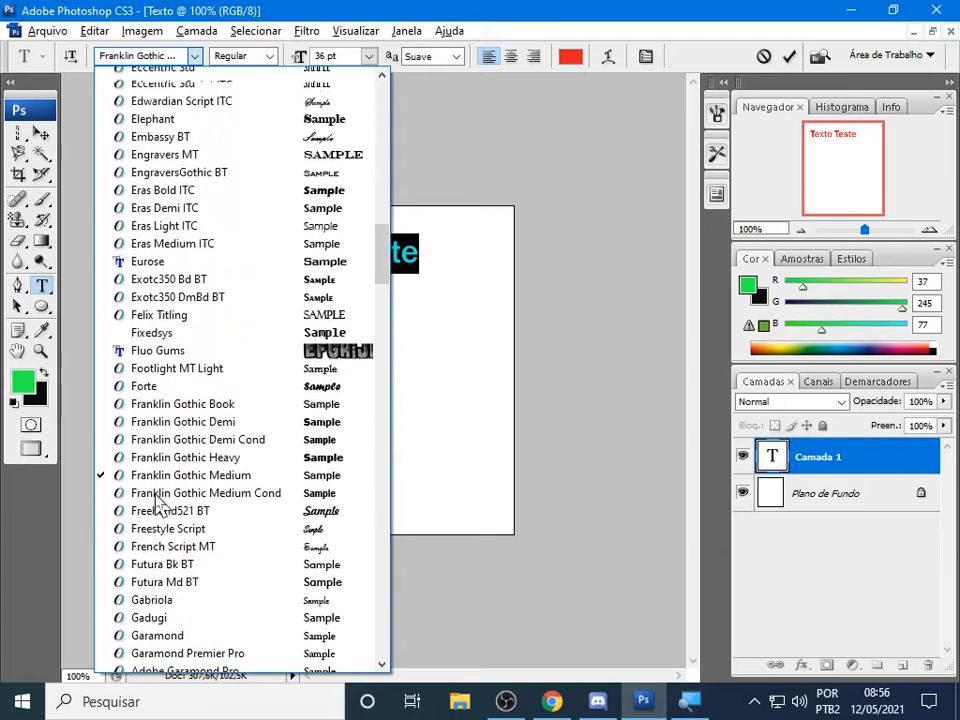
scroll(162, 500, "up", 8)
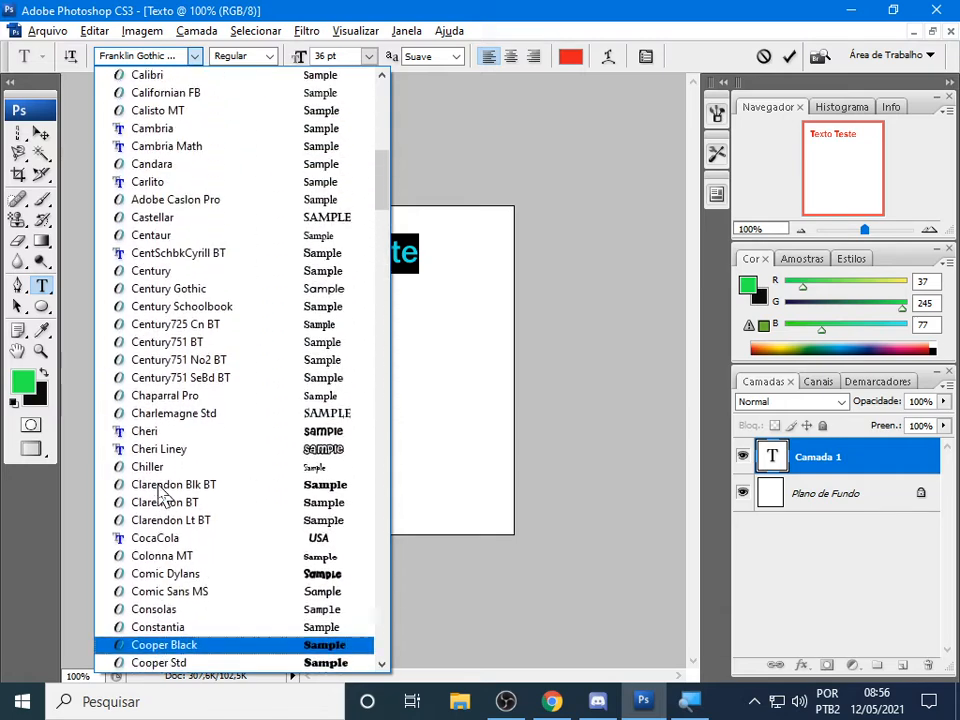
scroll(165, 520, "down", 1)
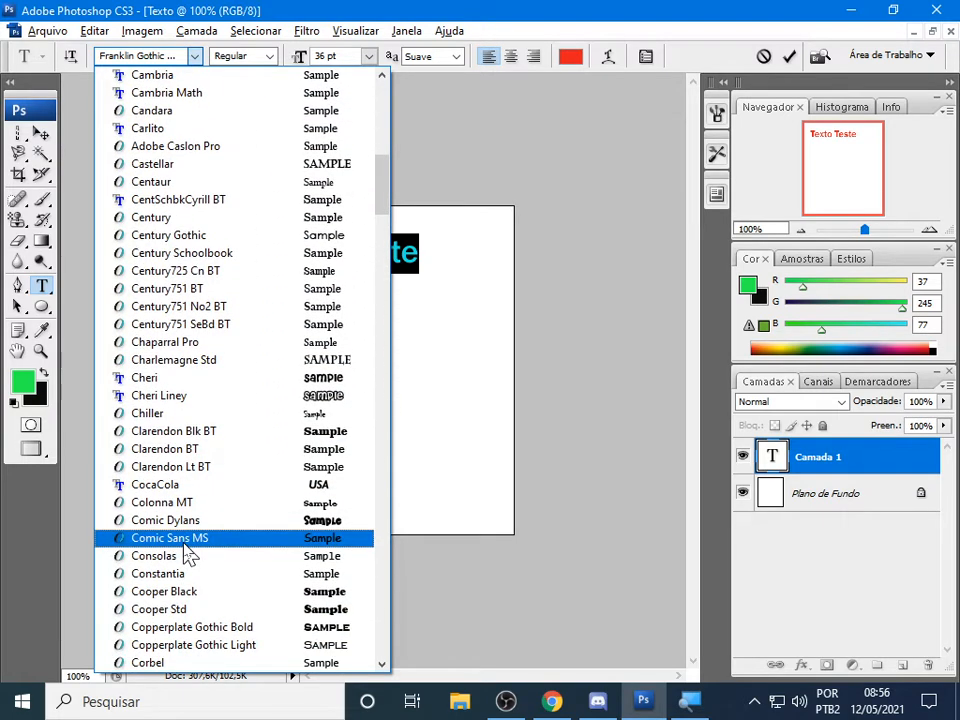
left_click(184, 524)
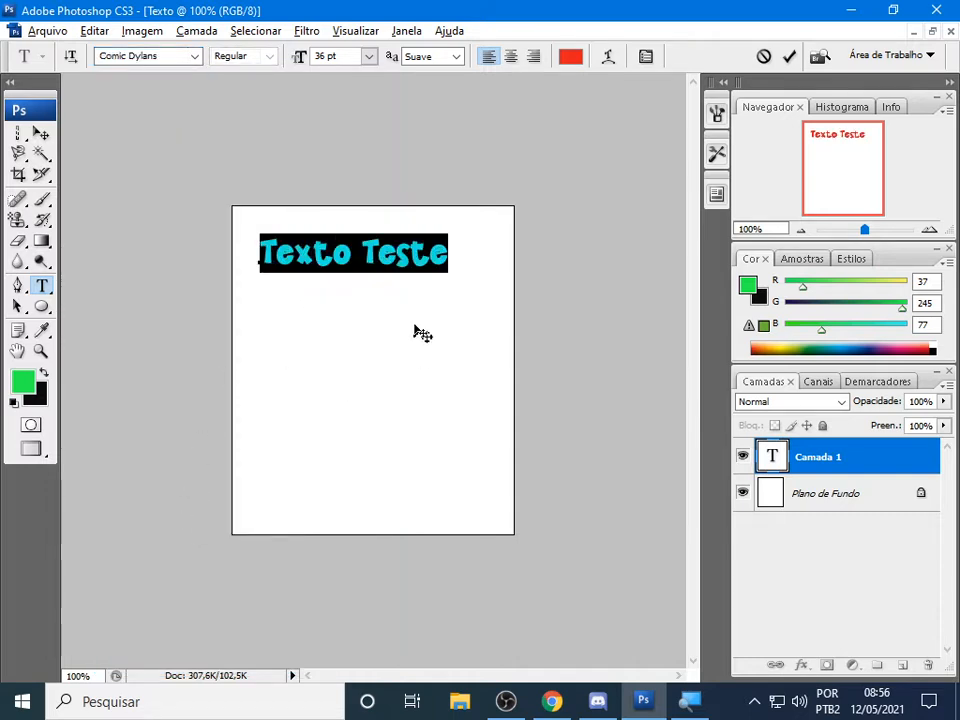
left_click(449, 305)
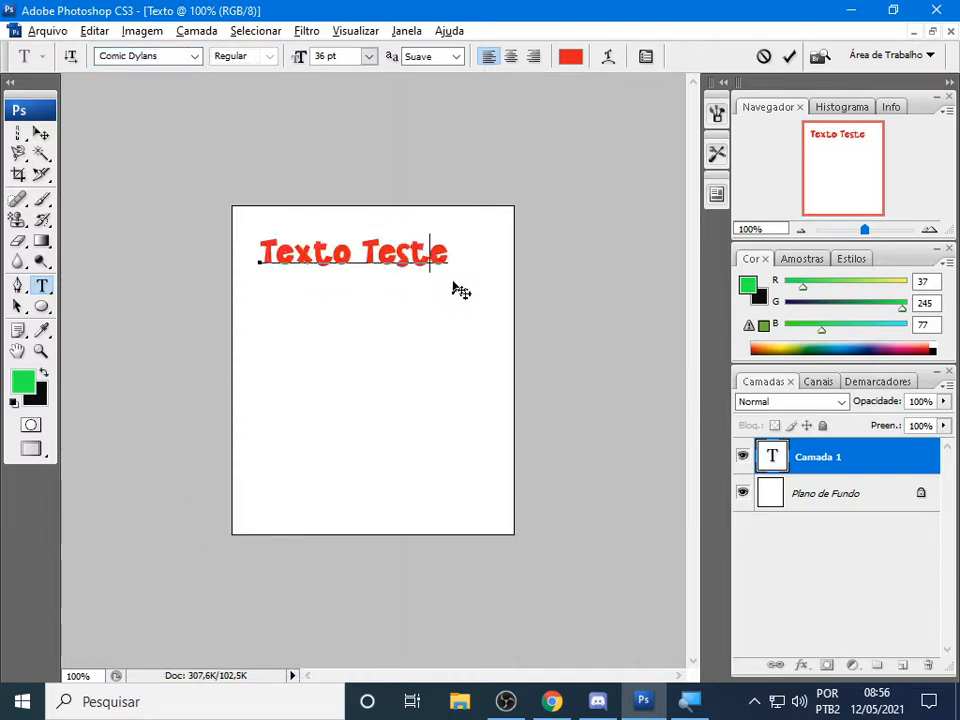
Try the font sizes 48 pt and 10 pt on the whole text, and set it back to 36 pt
left_click_drag(449, 253, 263, 266)
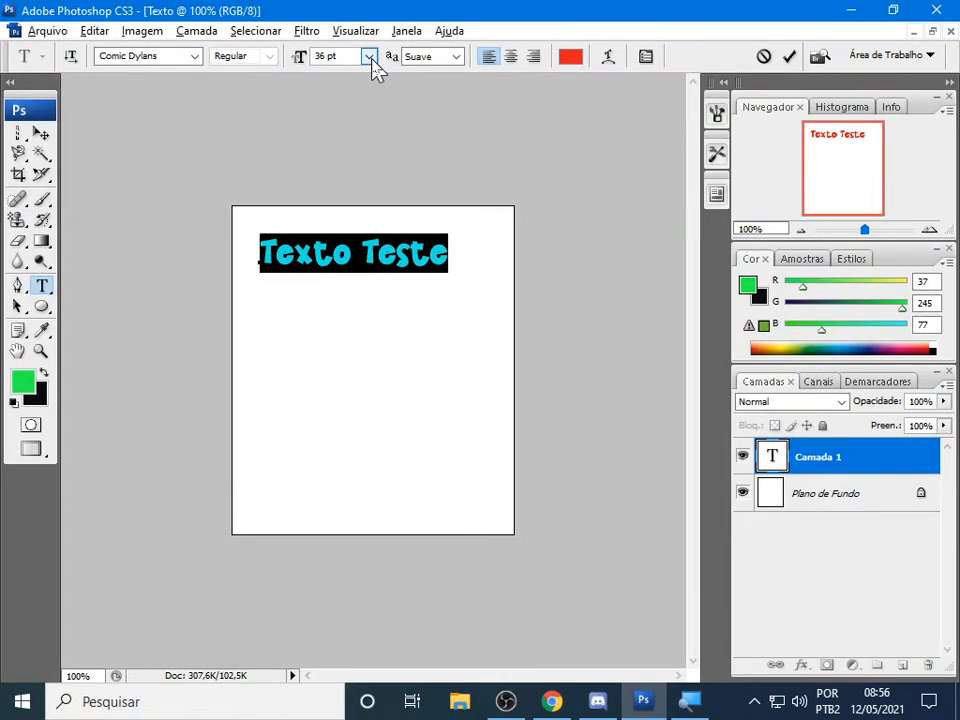
left_click(374, 115)
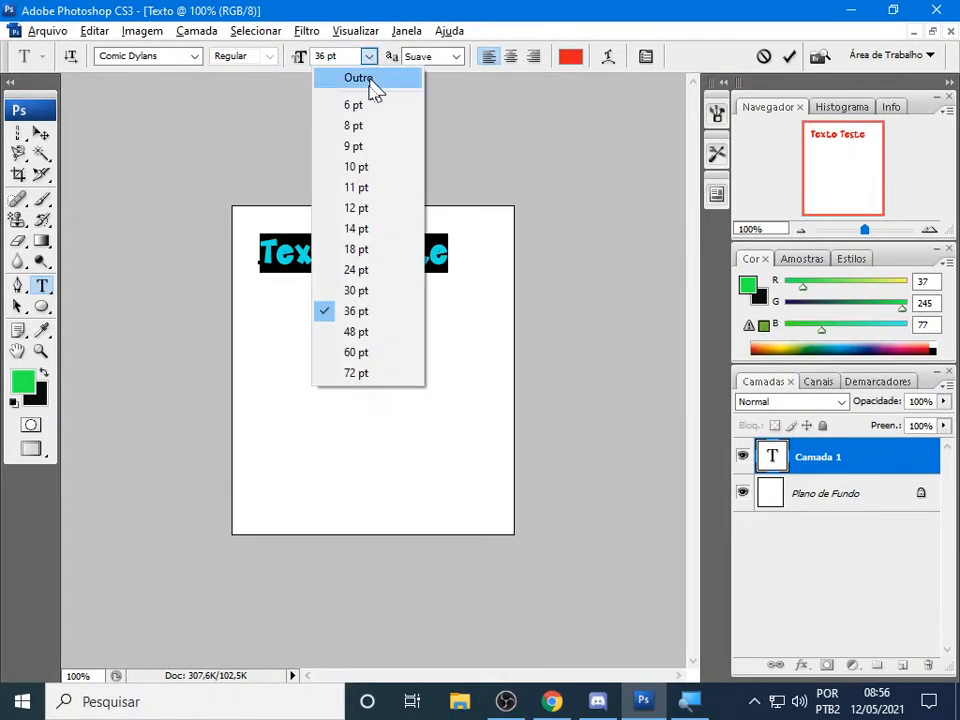
left_click(371, 340)
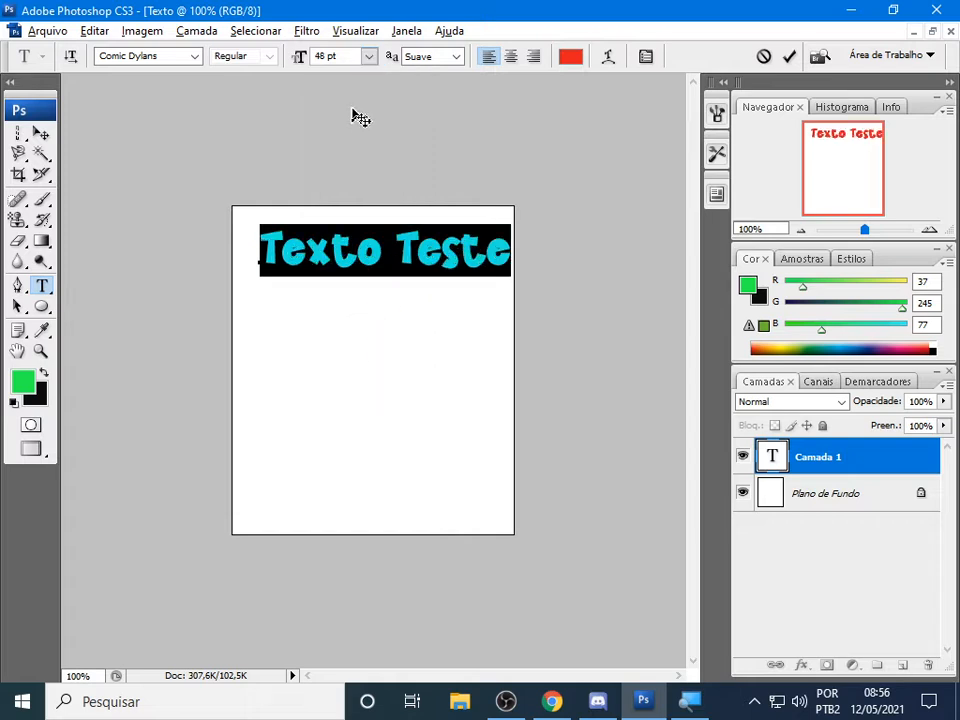
left_click(369, 57)
left_click(358, 166)
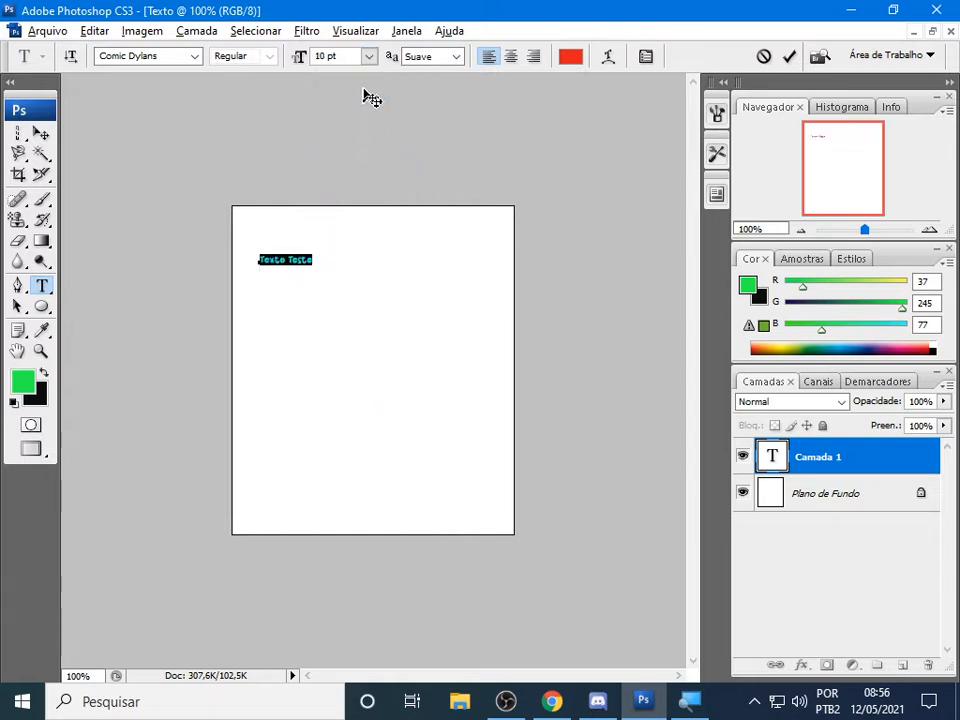
left_click(369, 57)
left_click(360, 311)
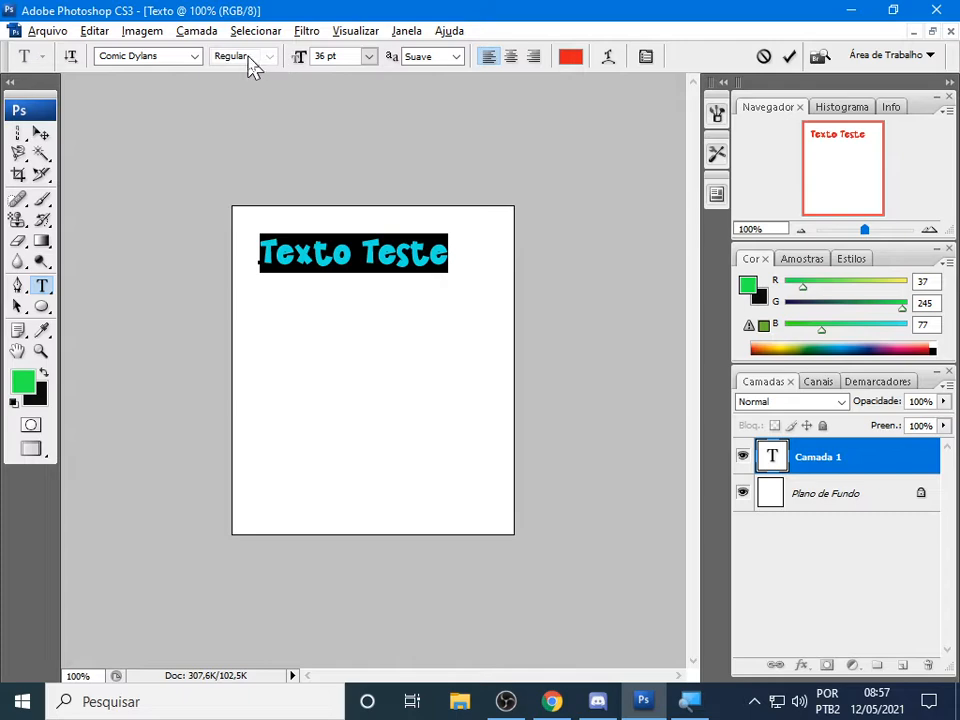
Try the Nenhuma anti-aliasing option on the whole text and deselect it to check the edges
left_click(360, 251)
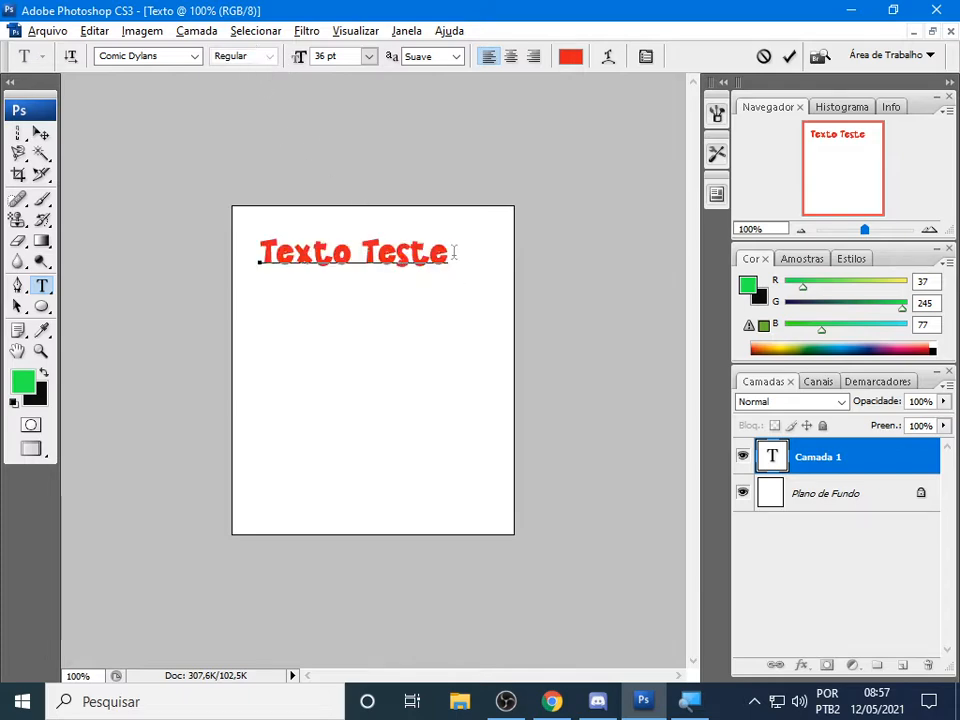
left_click_drag(448, 250, 231, 244)
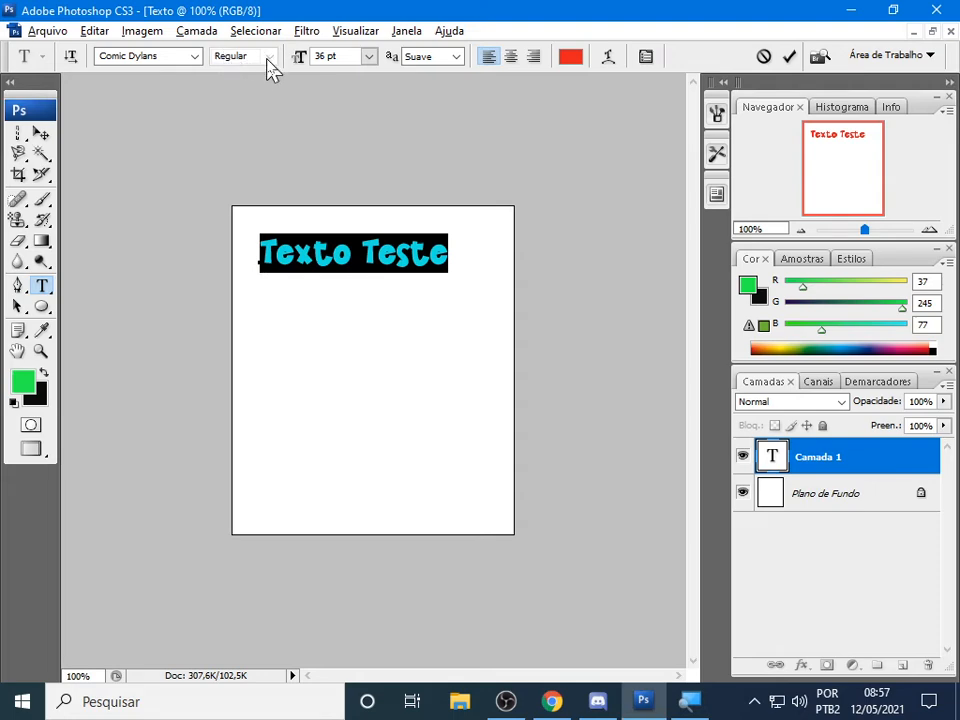
left_click(455, 58)
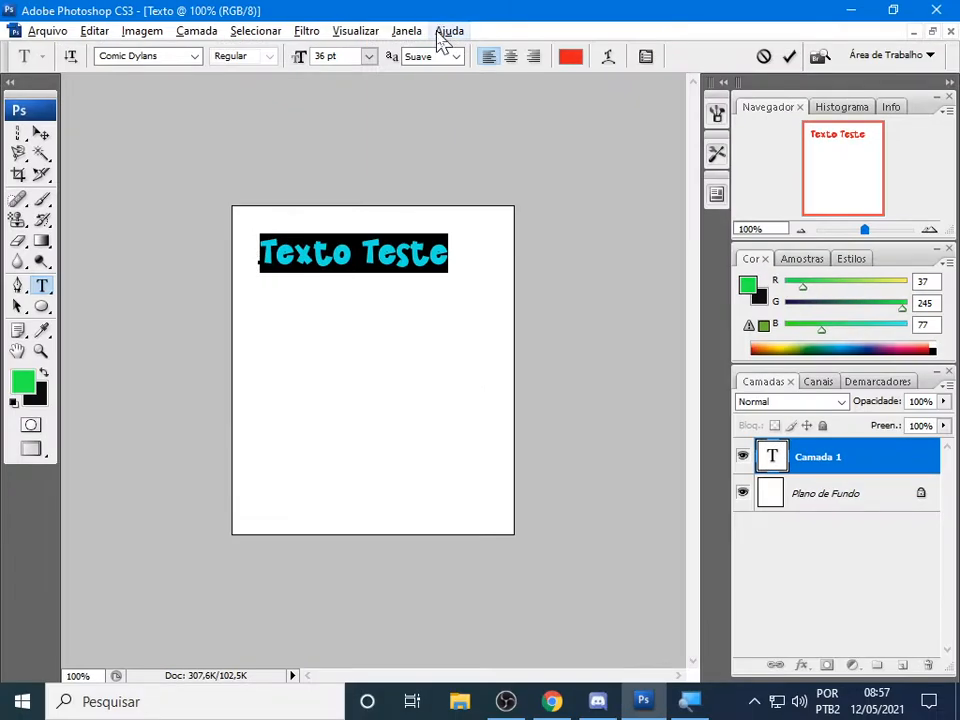
left_click(457, 113)
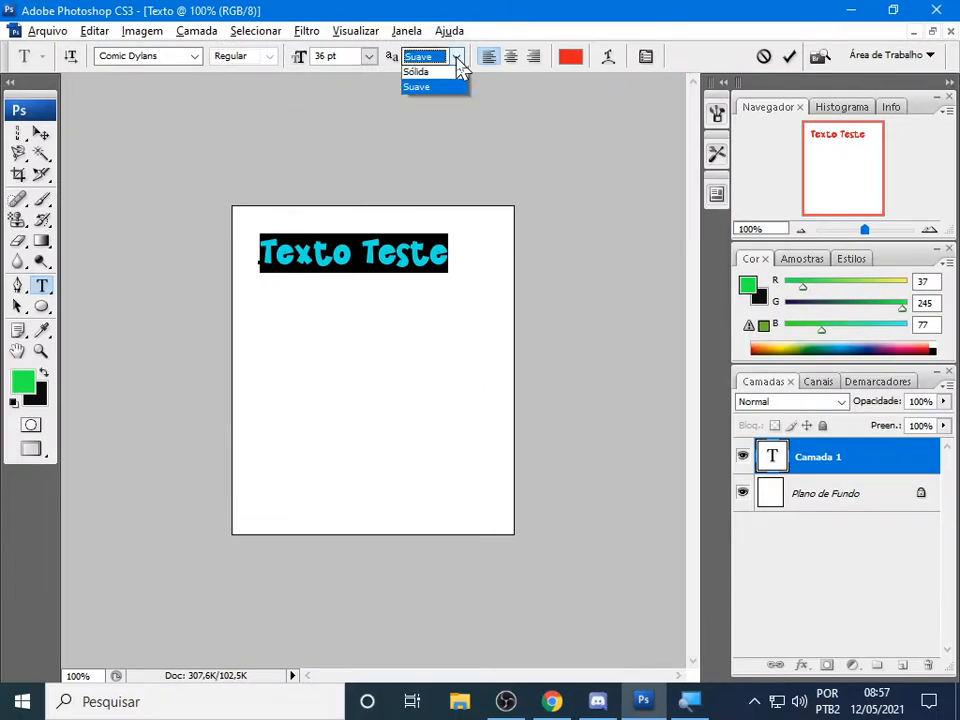
left_click(455, 77)
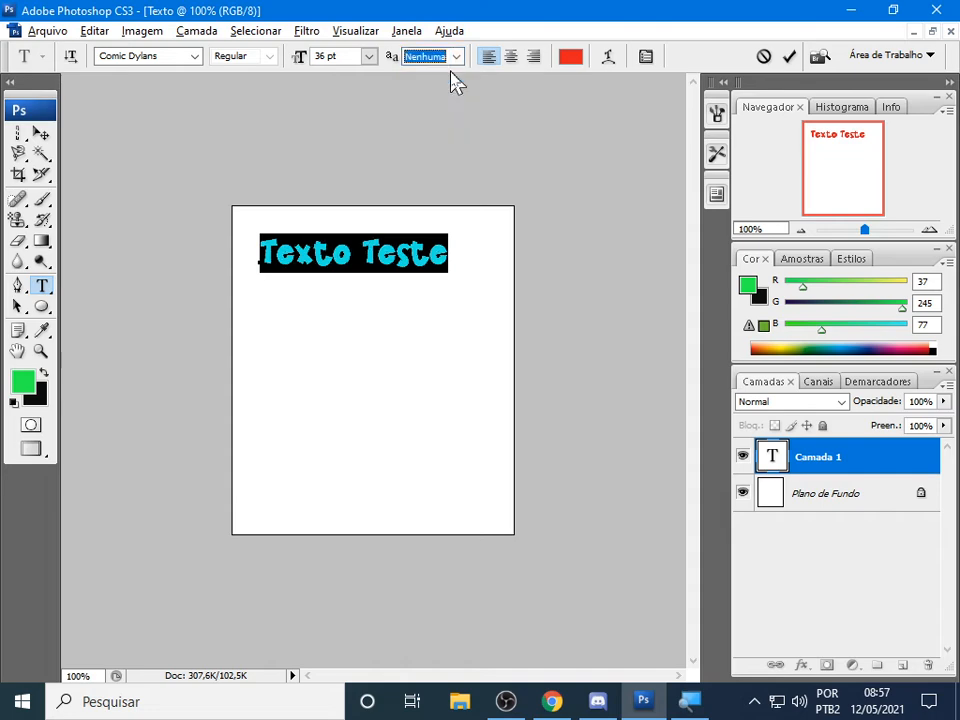
left_click(378, 255)
key("ctrl")
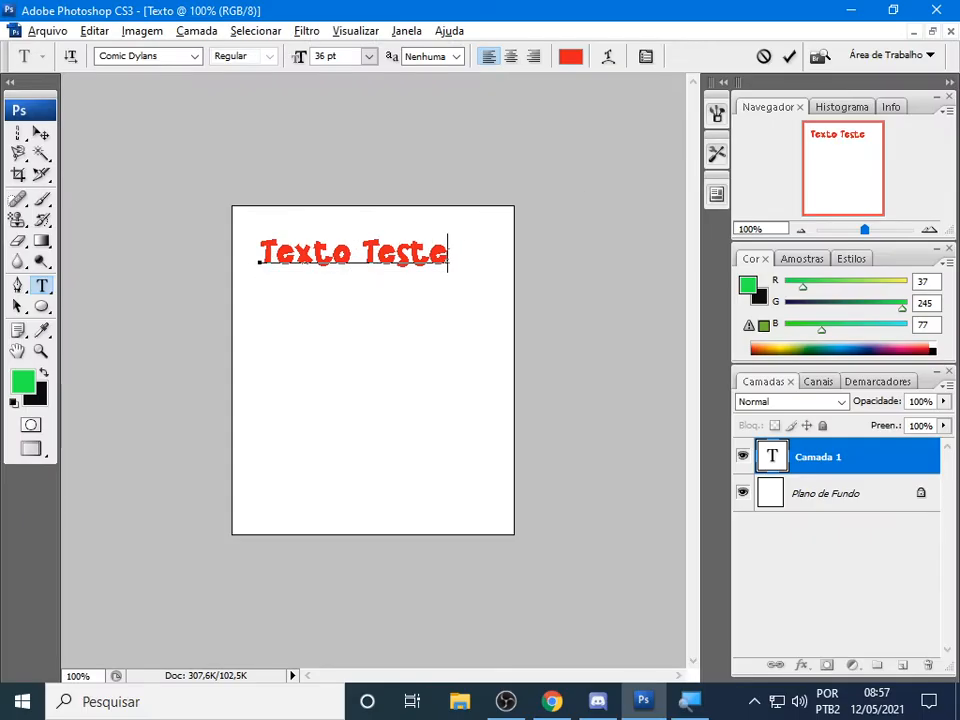
Reselect the whole text and set its anti-aliasing to Nítido
left_click_drag(448, 255, 289, 225)
left_click(456, 57)
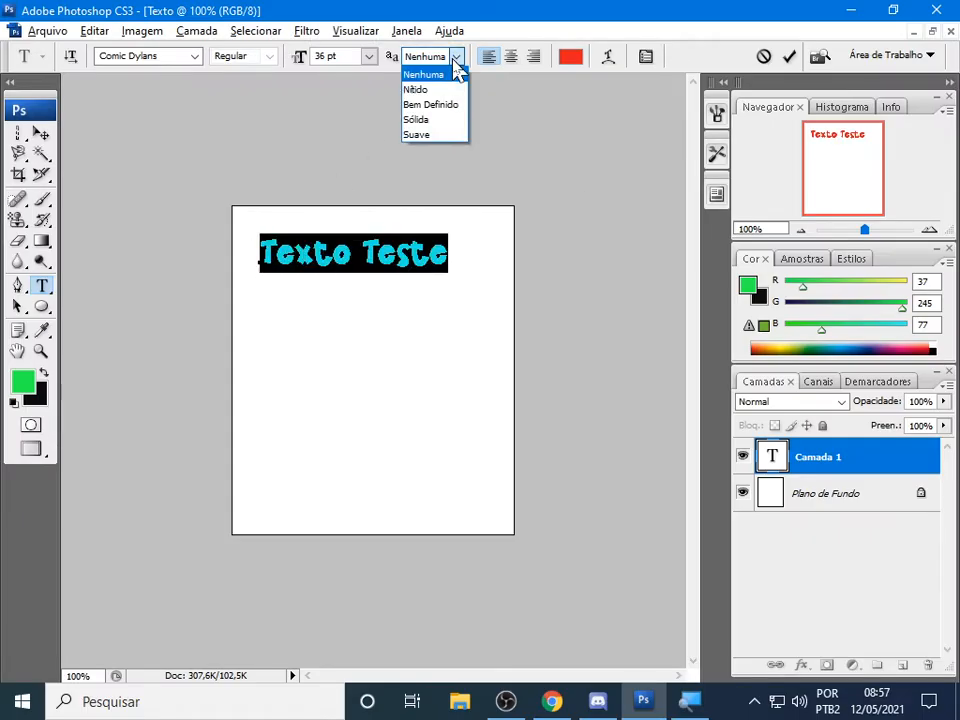
left_click(440, 90)
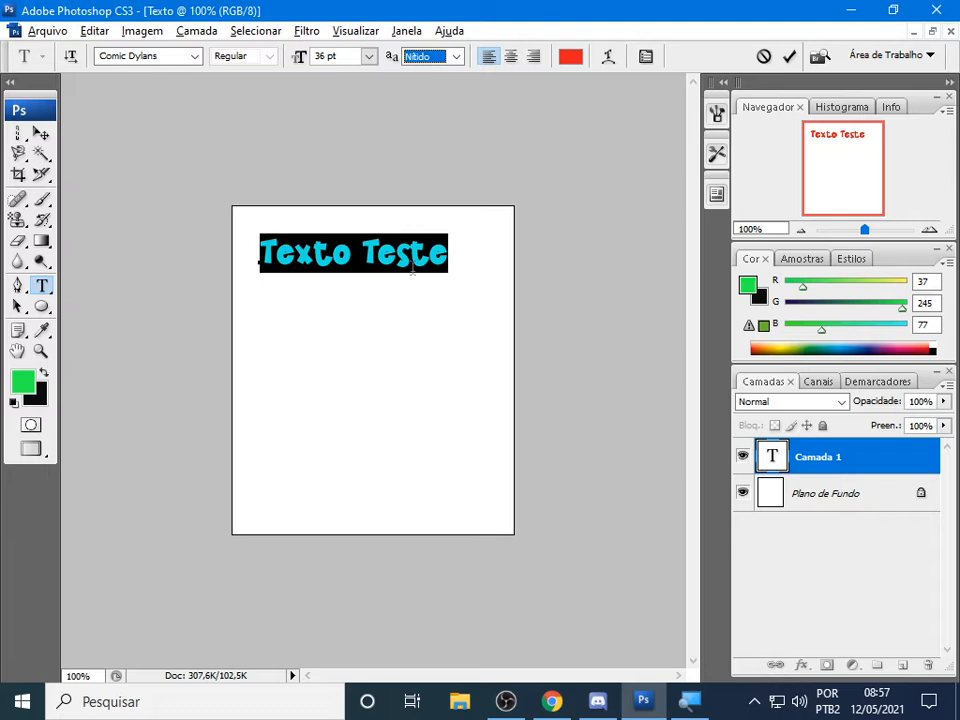
Try the Bem Definido and Sólida anti-aliasing options on the selected text, then set it to Suave
left_click(456, 57)
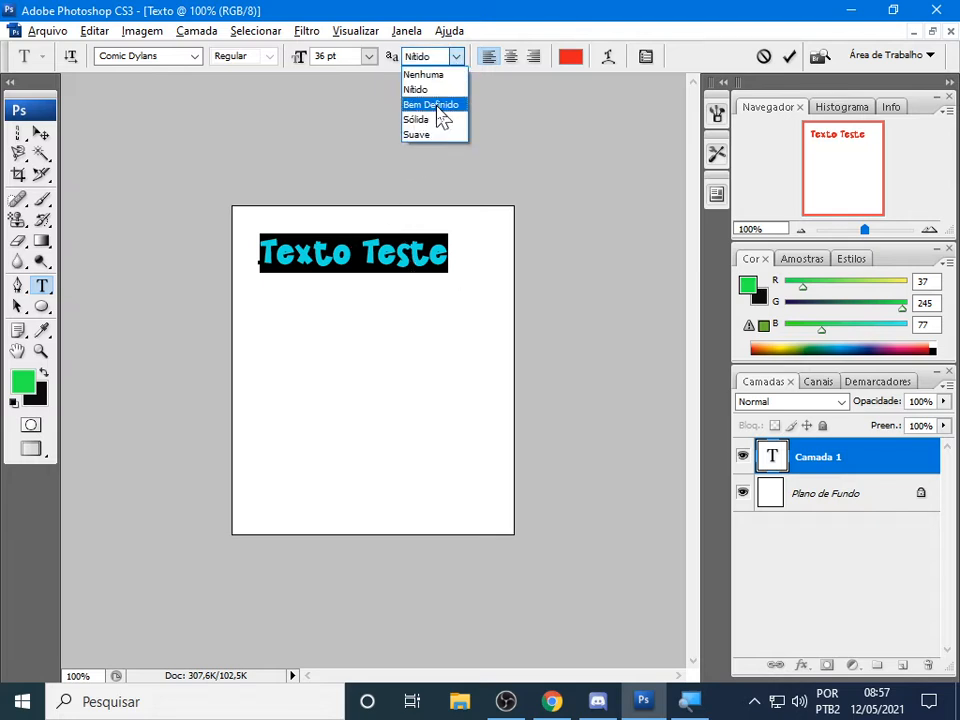
left_click(438, 106)
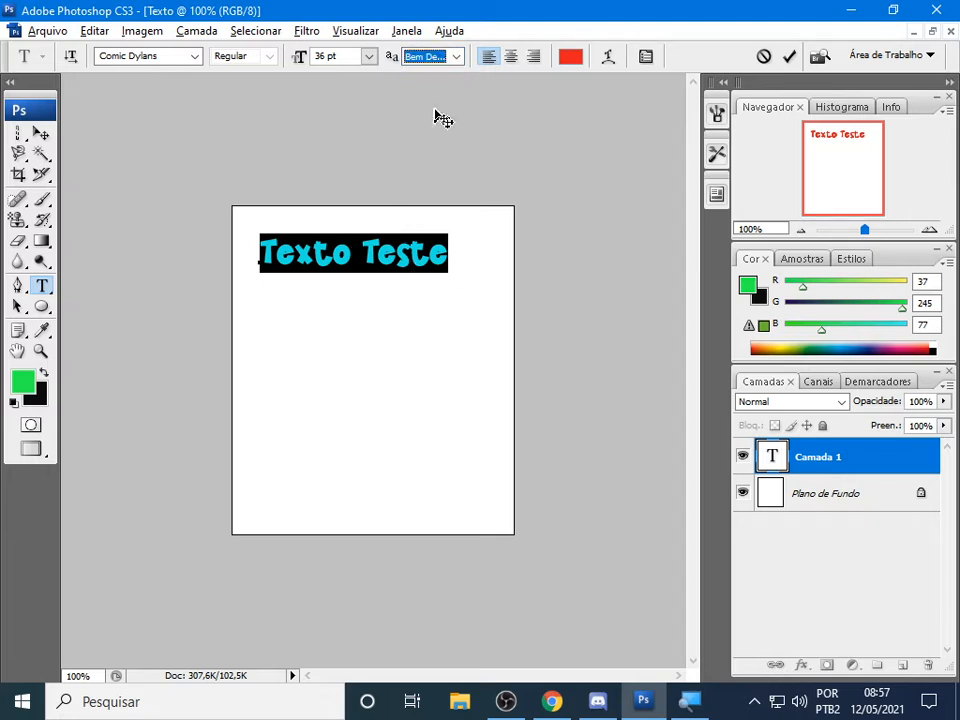
left_click(455, 58)
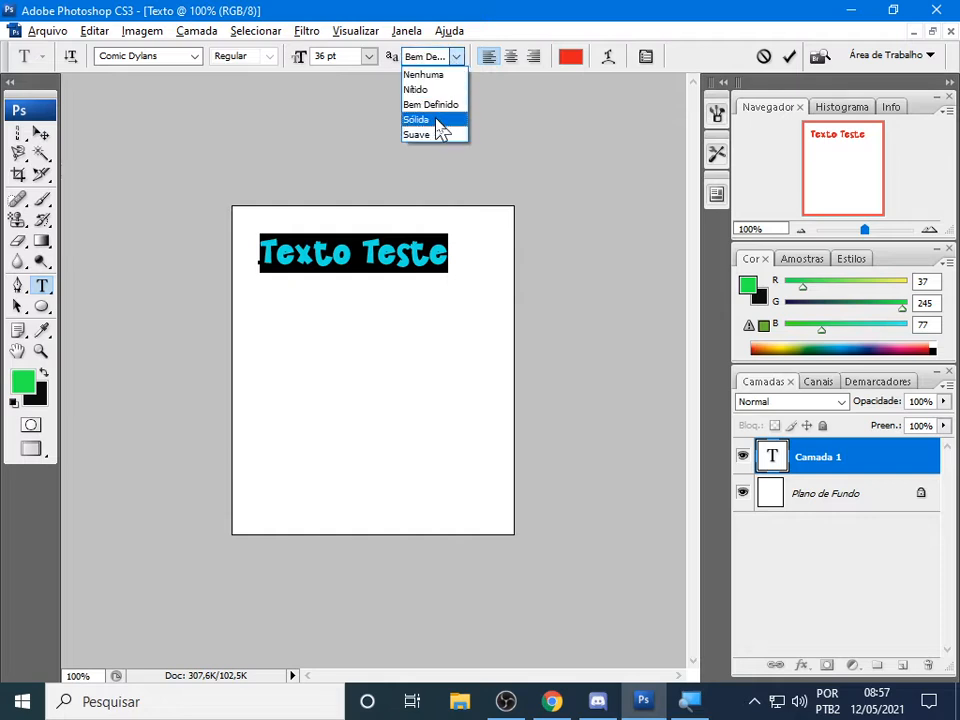
left_click(438, 121)
left_click(455, 58)
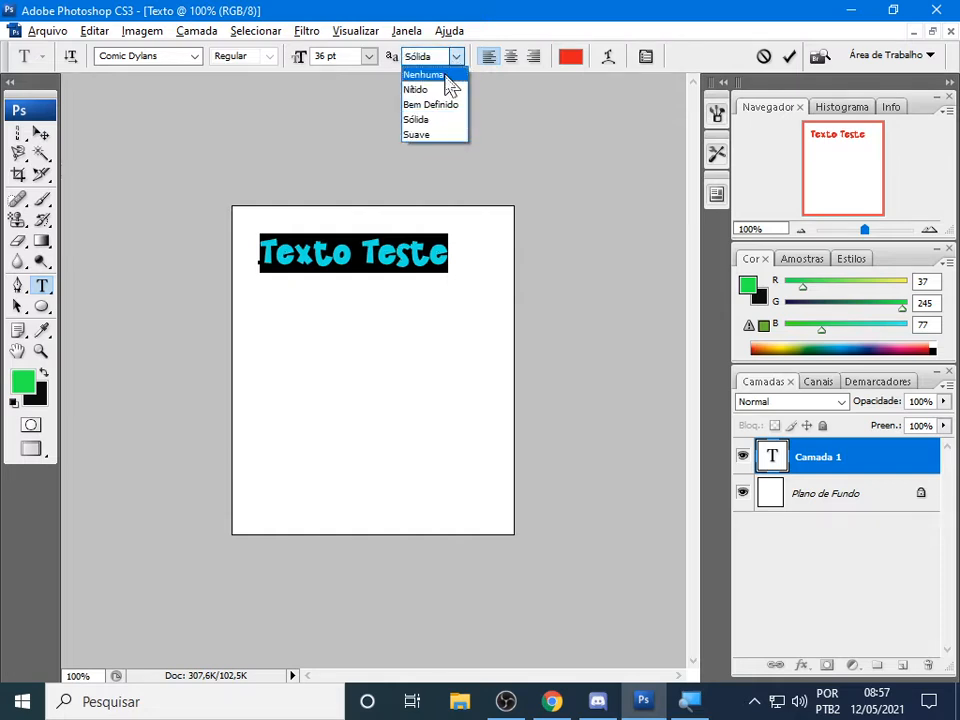
left_click(432, 134)
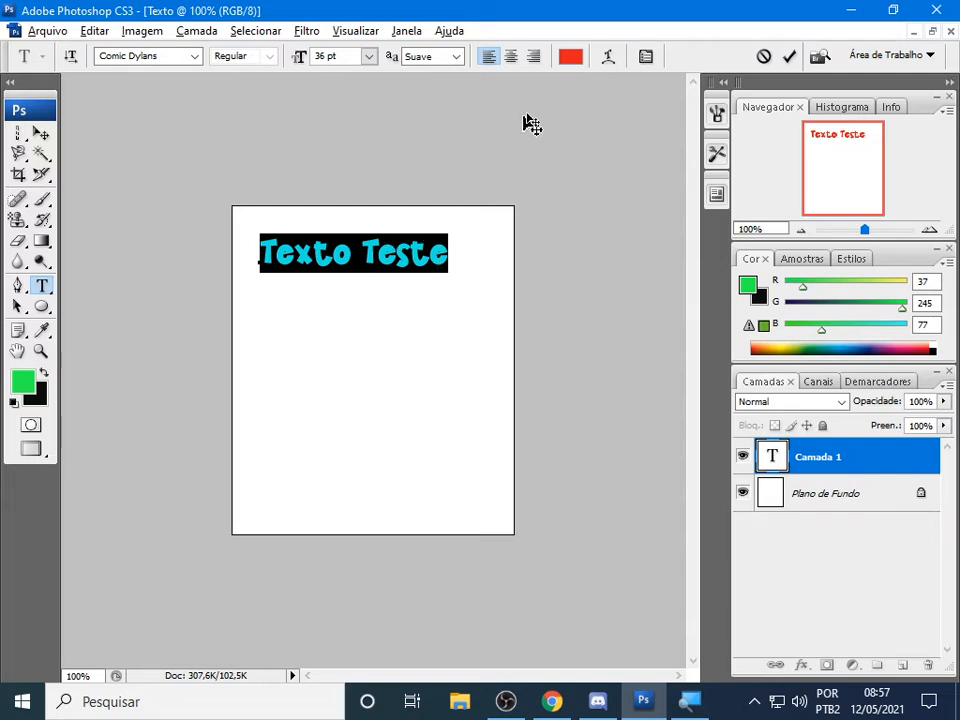
Try centre and right alignment on the text several times, returning it to left alignment
left_click(514, 55)
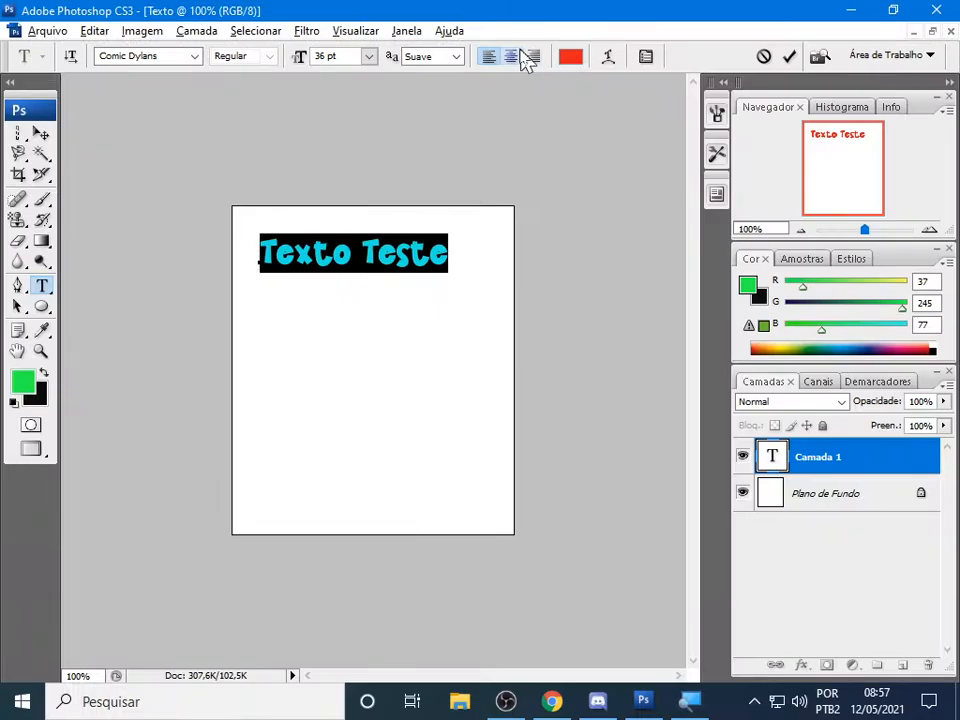
left_click(501, 112)
left_click(533, 58)
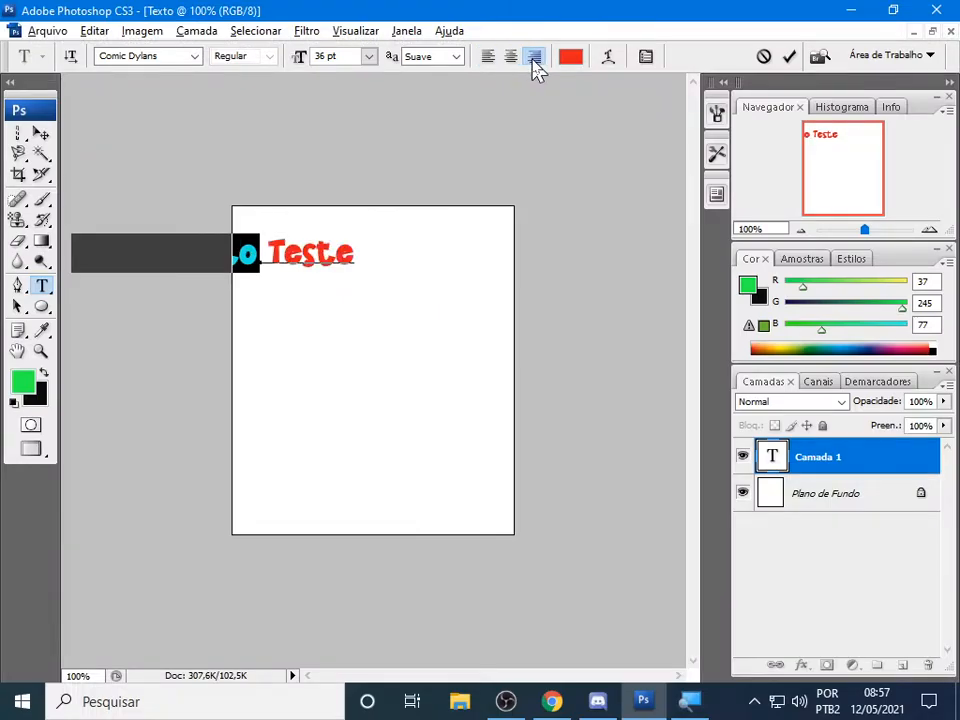
left_click(509, 58)
left_click(490, 58)
left_click(514, 60)
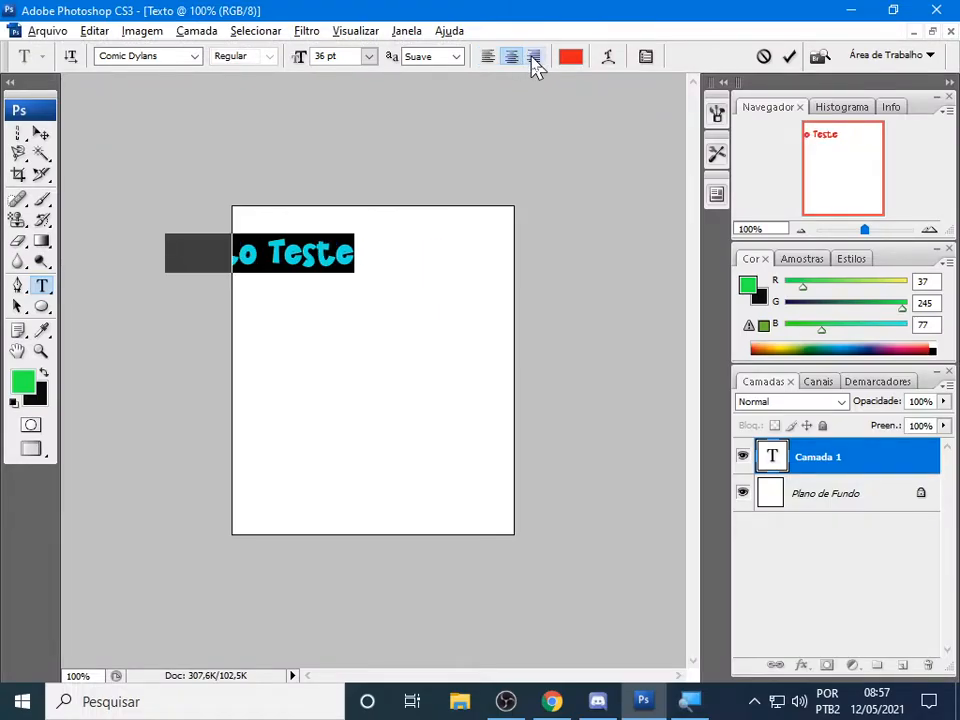
left_click(533, 60)
left_click(490, 60)
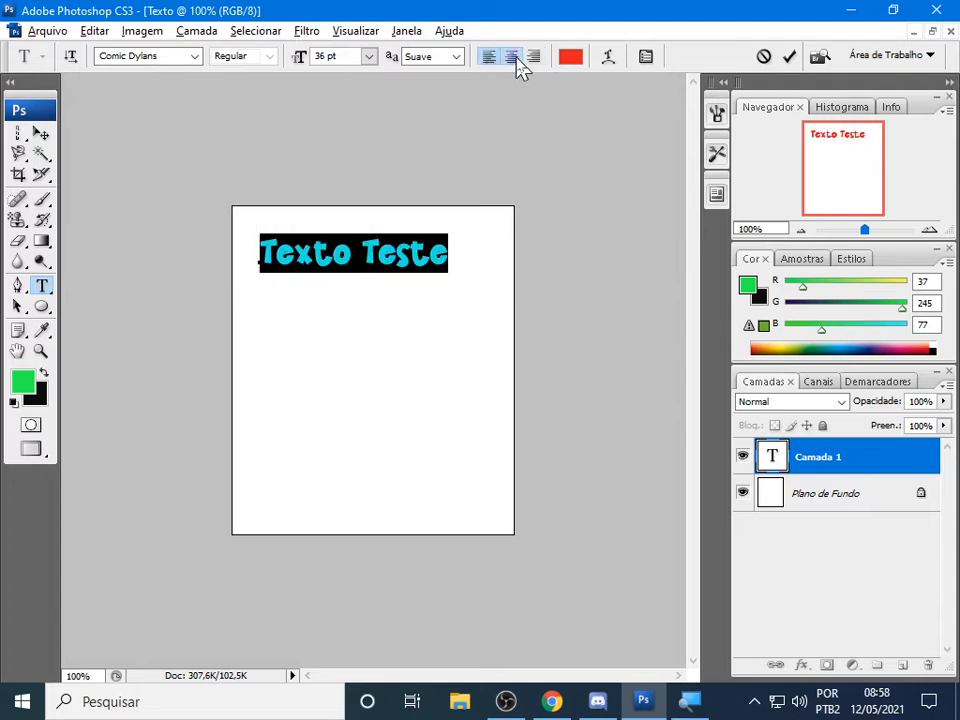
left_click(511, 58)
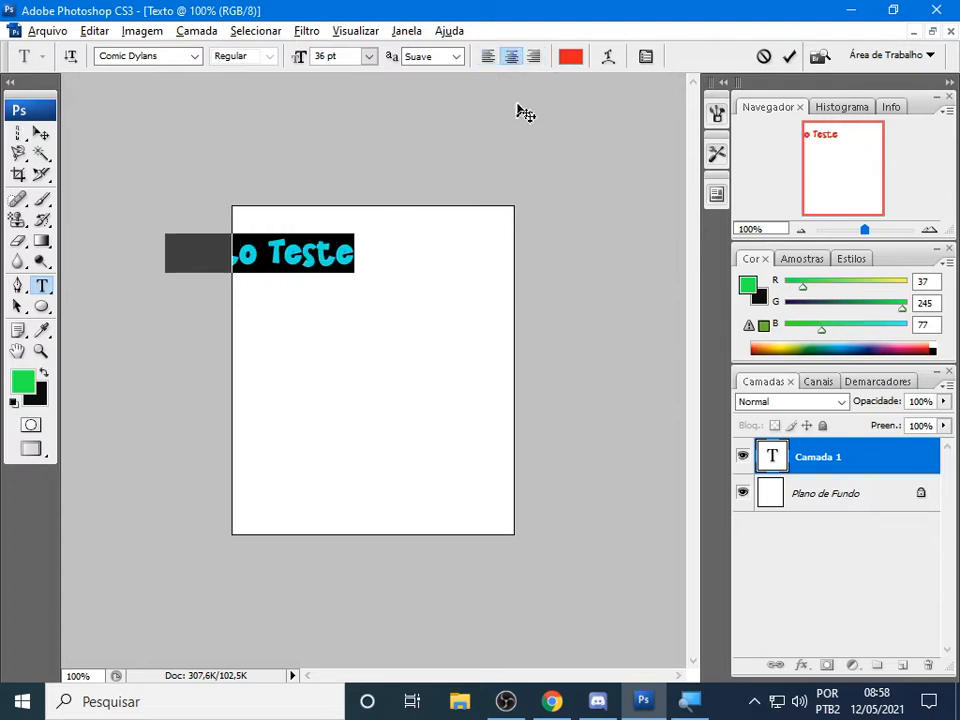
left_click(489, 58)
left_click(533, 58)
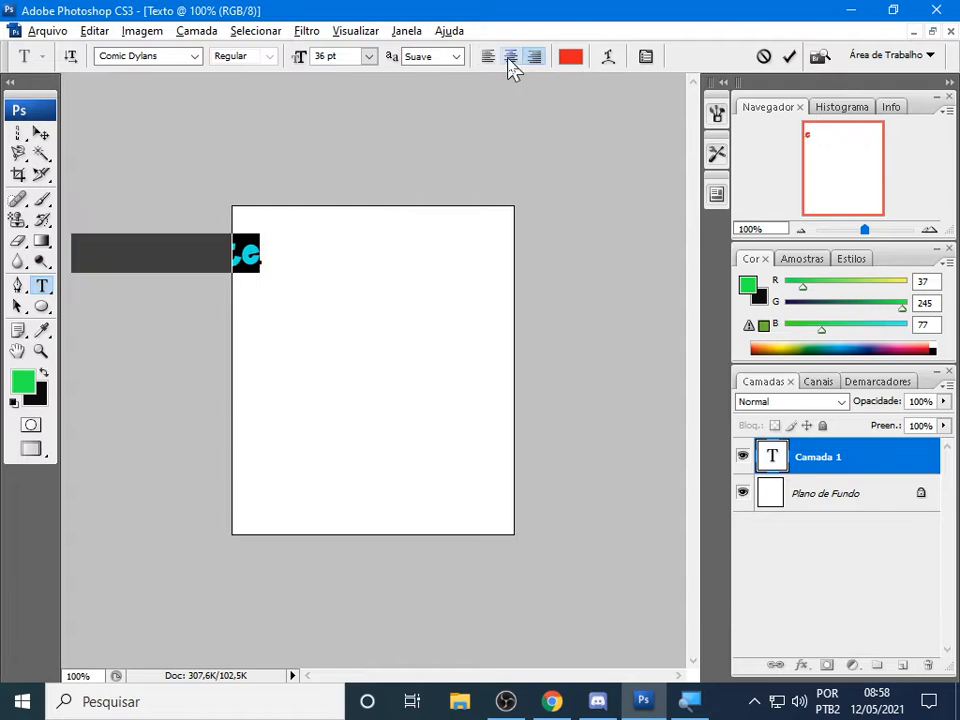
left_click(511, 58)
left_click(489, 58)
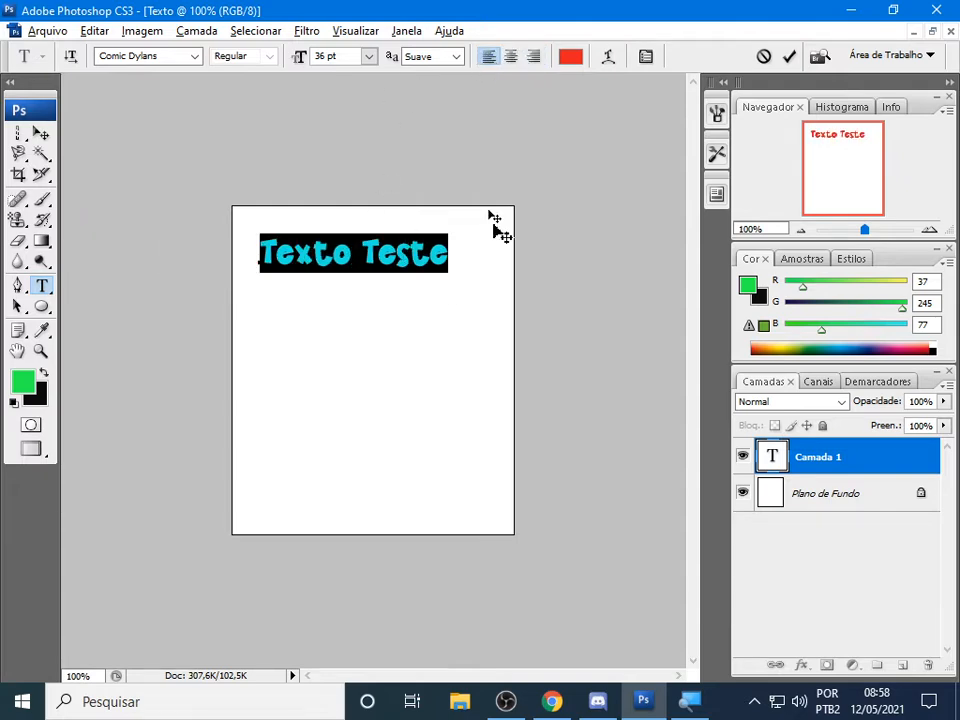
key("ctrl+1")
left_click(603, 93)
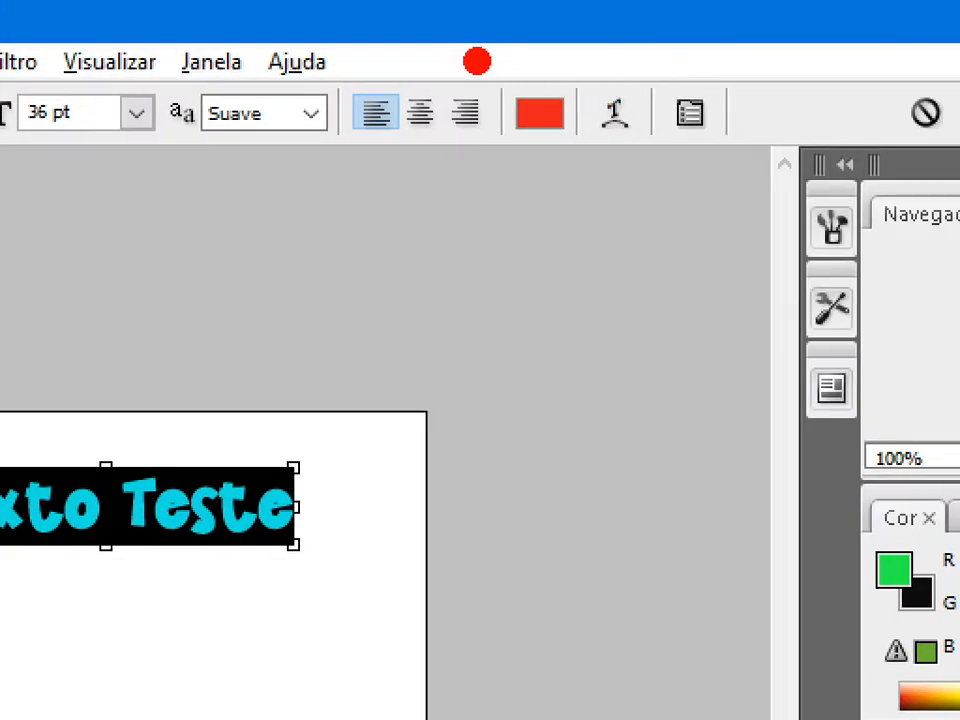
mouse_move(459, 43)
left_mouse_down()
mouse_move(621, 163)
mouse_move(621, 180)
left_mouse_up()
key("Escape")
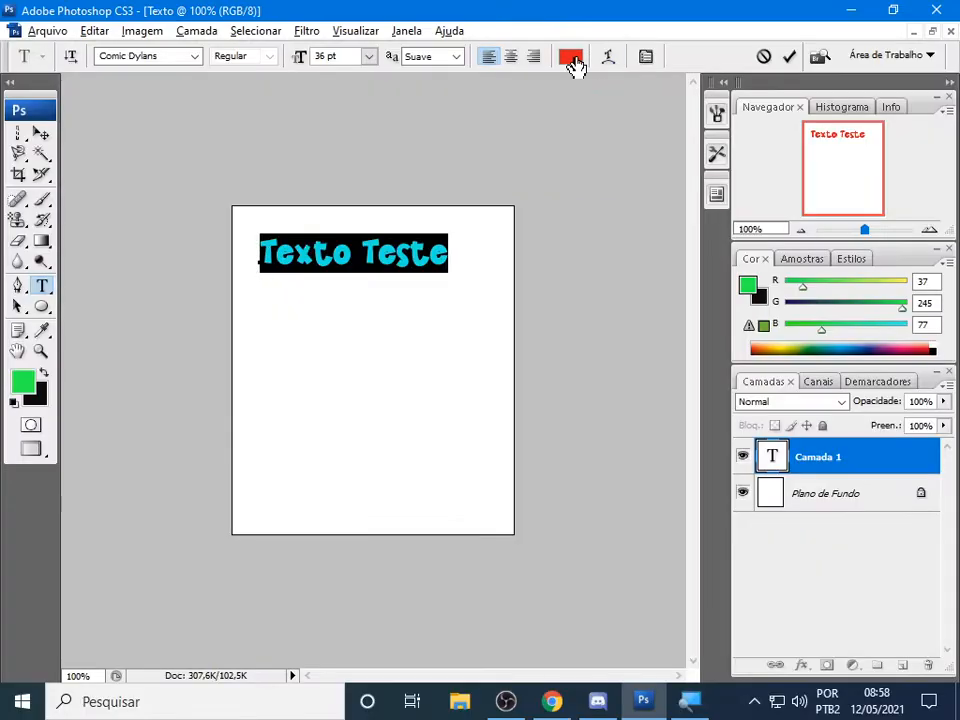
Change the colour of the selected text to blue and deselect the characters
left_click(571, 60)
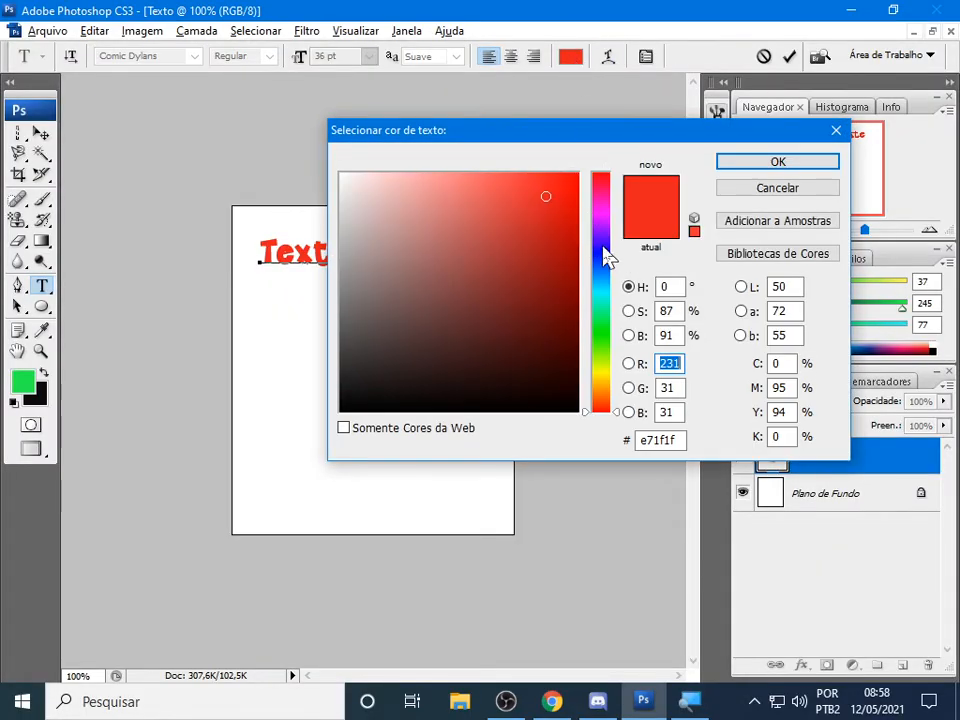
left_click(603, 258)
left_click(784, 163)
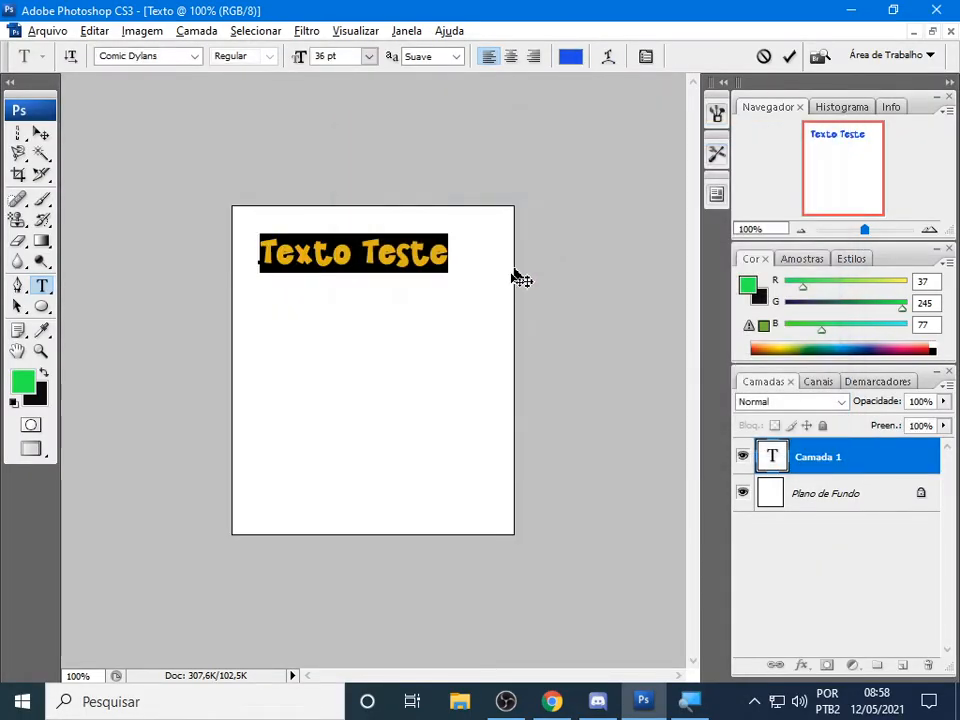
left_click(378, 254)
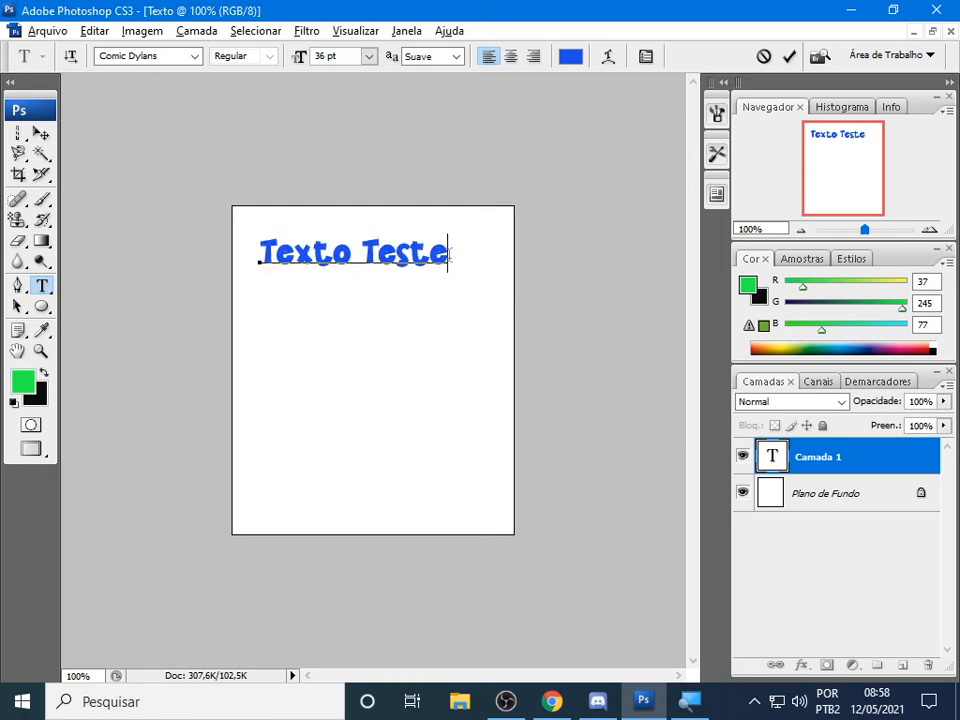
Warp the whole "Texto Teste" text with the Arco style and move it to the middle of the canvas
left_click_drag(449, 255, 248, 244)
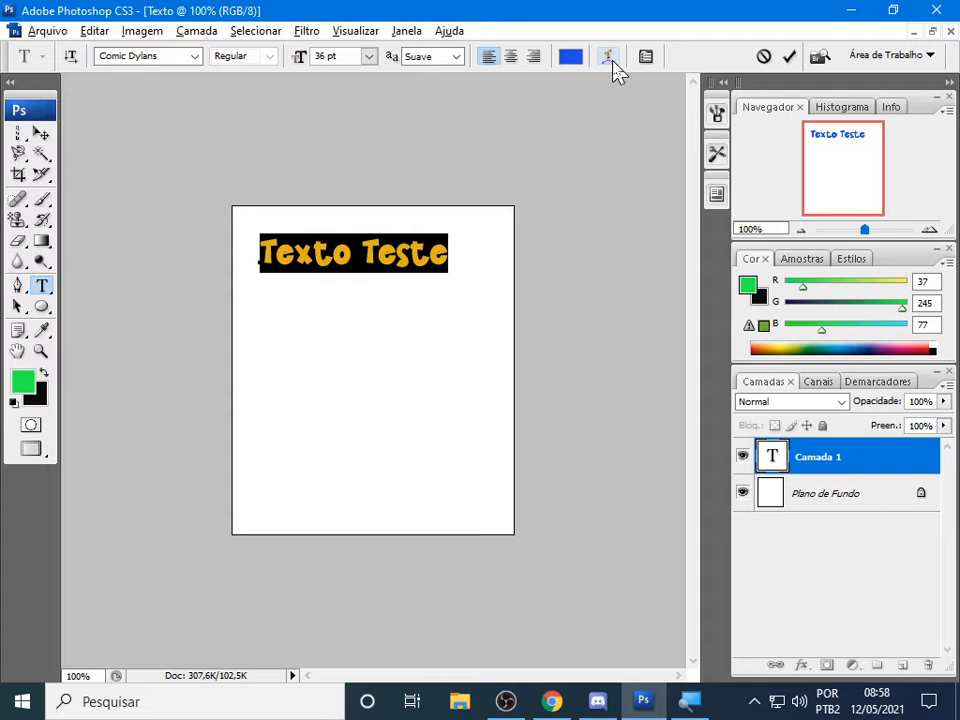
left_click(614, 63)
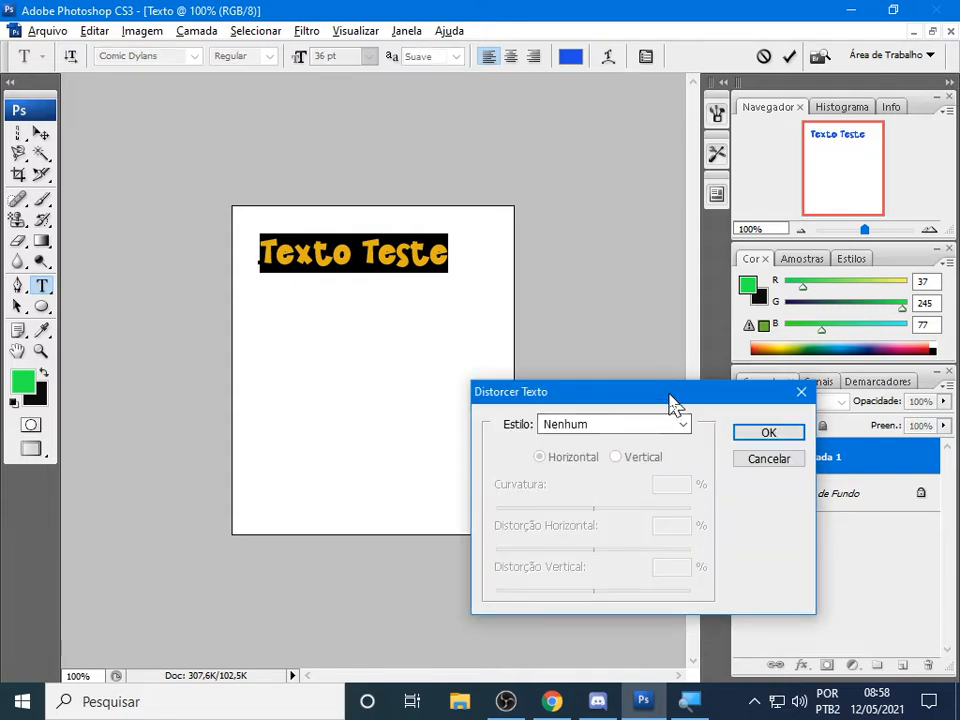
left_click_drag(670, 395, 735, 148)
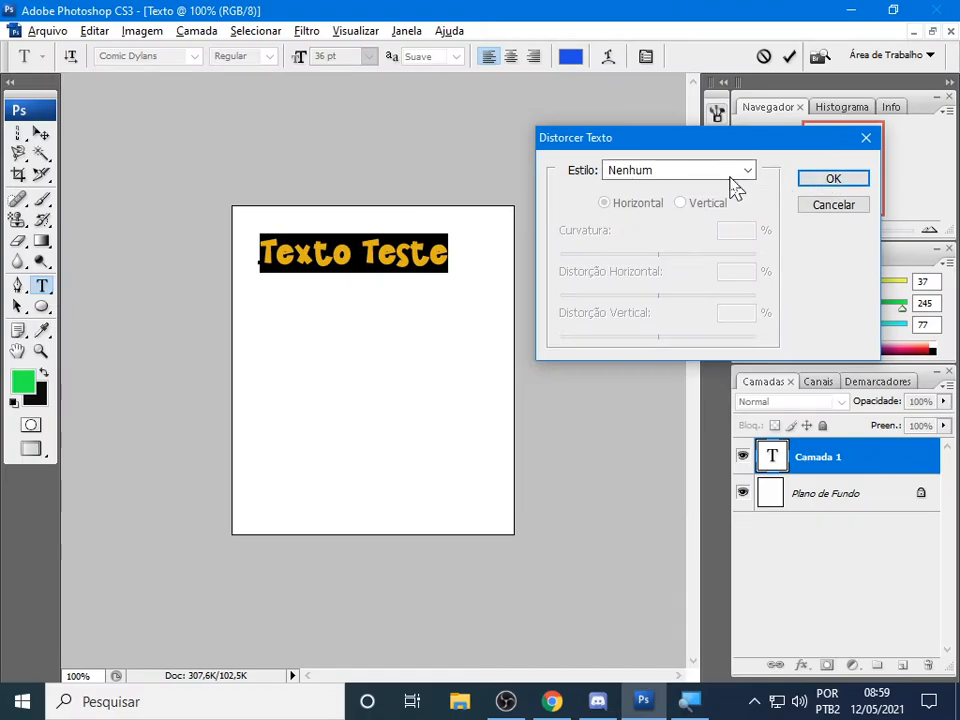
left_click(747, 172)
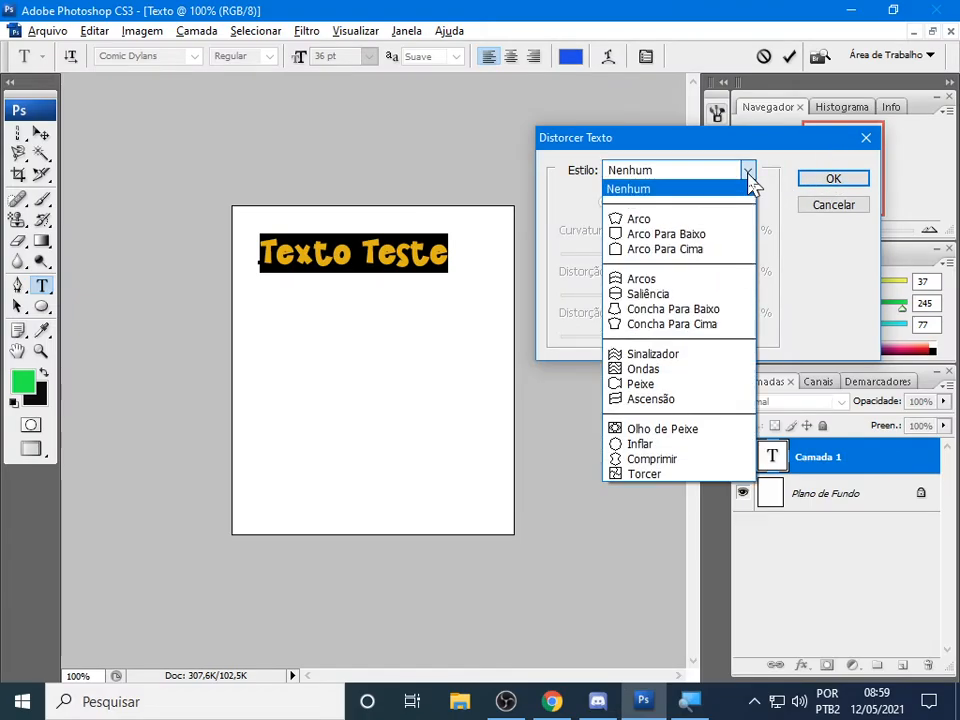
left_click(640, 220)
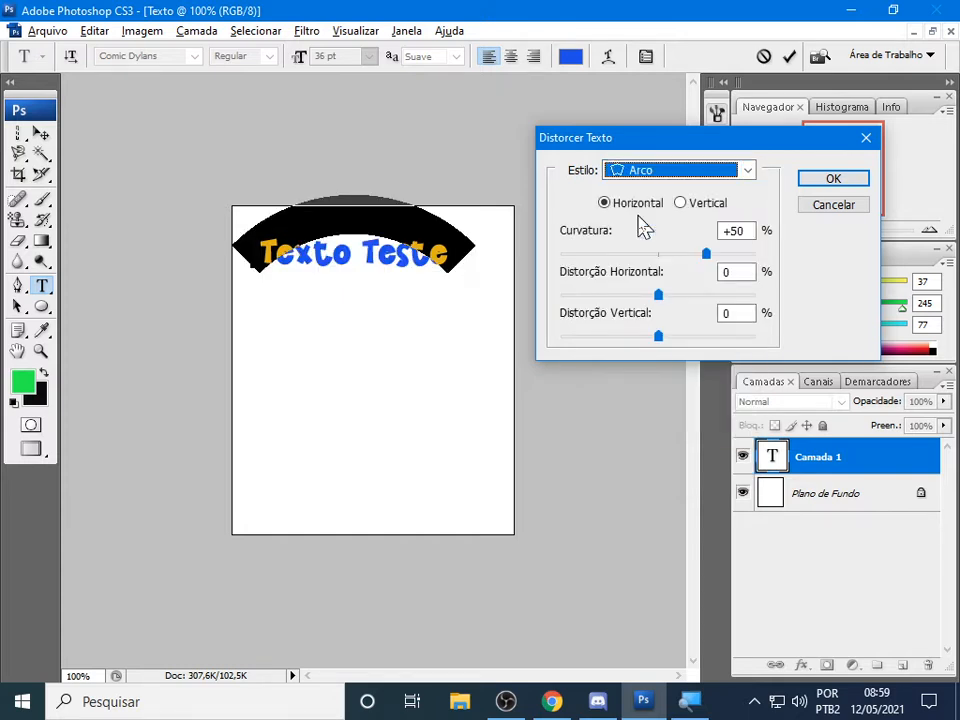
left_click_drag(401, 236, 431, 364)
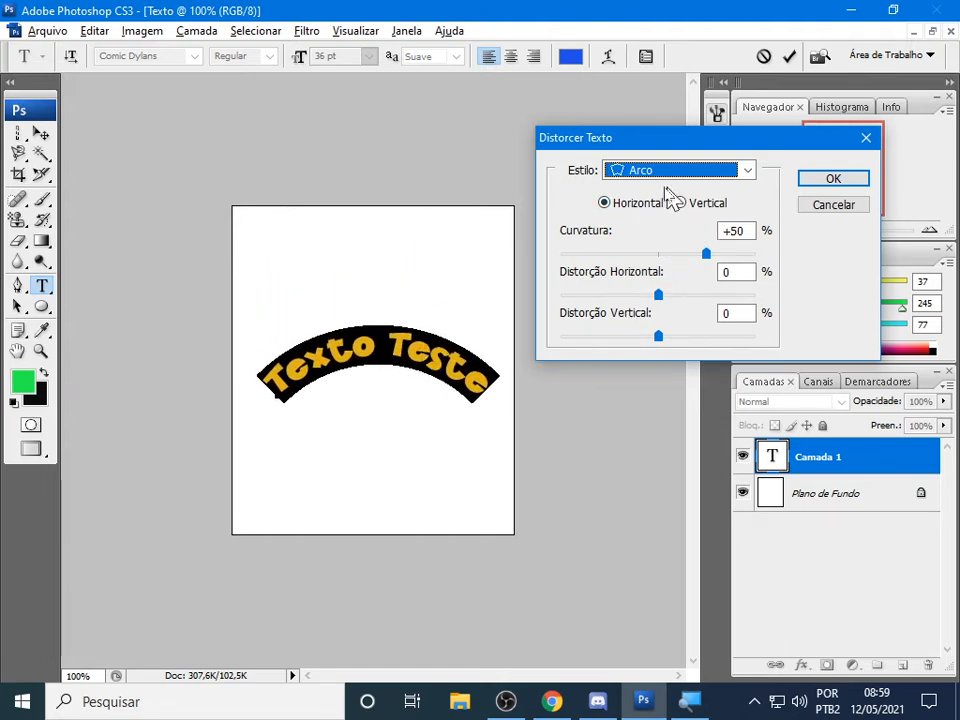
Try the Arco warp vertically, return it to horizontal, and set the curvature to -100% and then to +41%
left_click(681, 204)
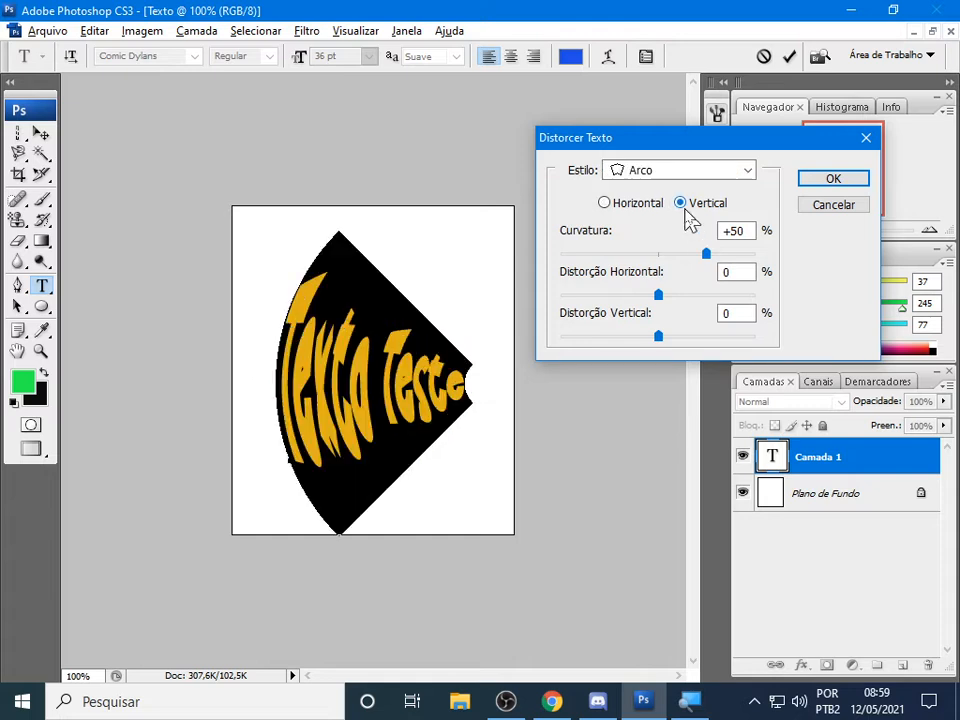
left_click(627, 214)
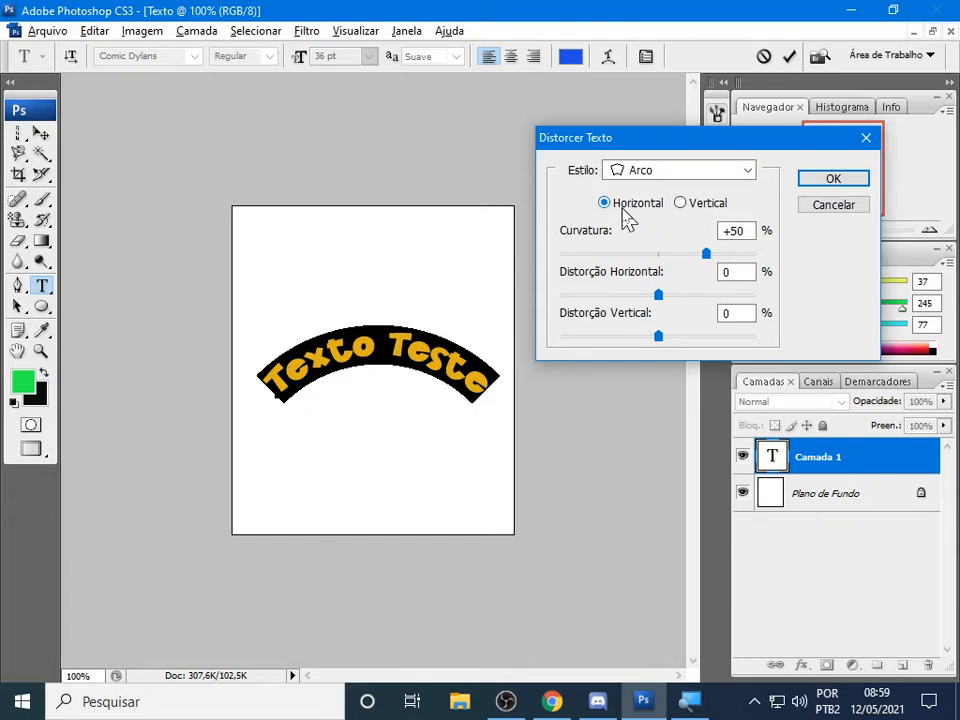
left_click_drag(706, 255, 556, 270)
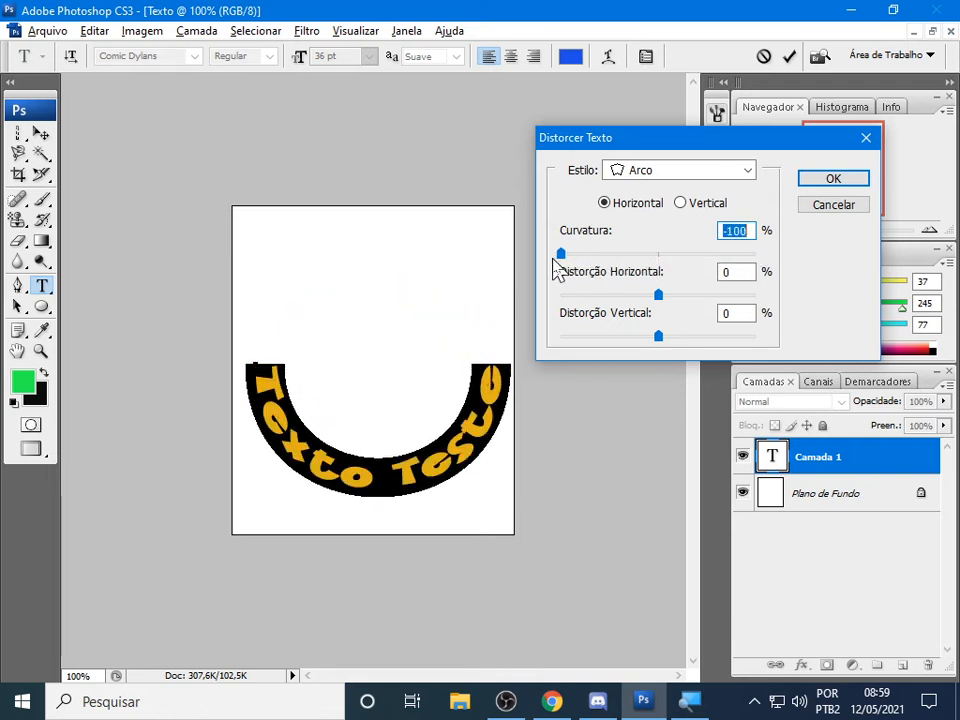
left_click(749, 232)
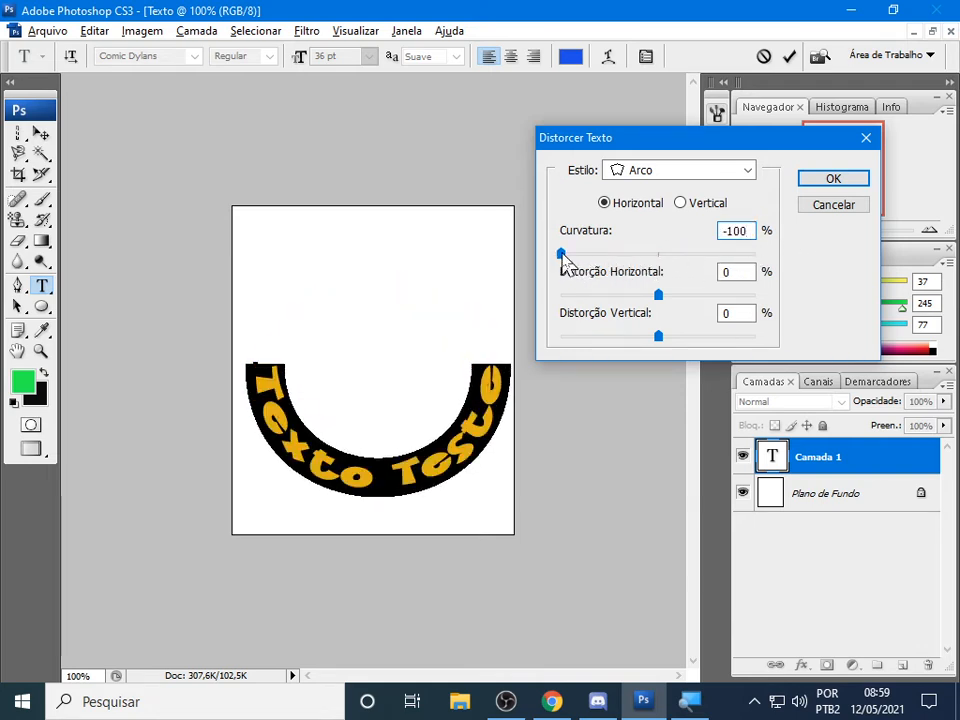
left_click_drag(562, 257, 700, 262)
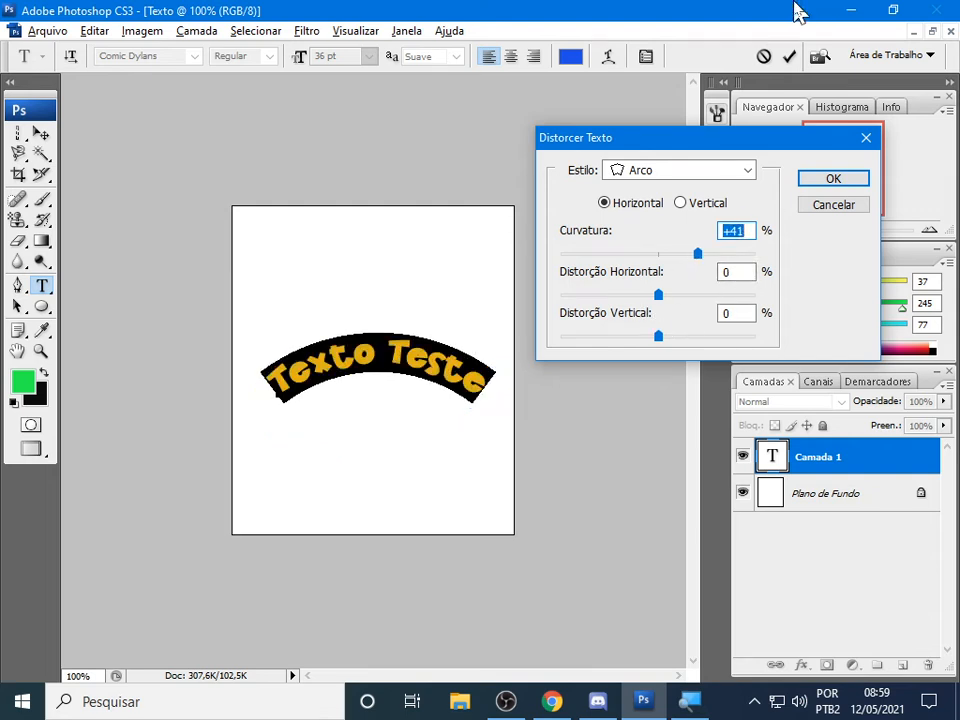
Try stronger warp distortions of +93% horizontal and -39% vertical, settling on +6% horizontal and -2% vertical
left_click_drag(659, 294, 750, 308)
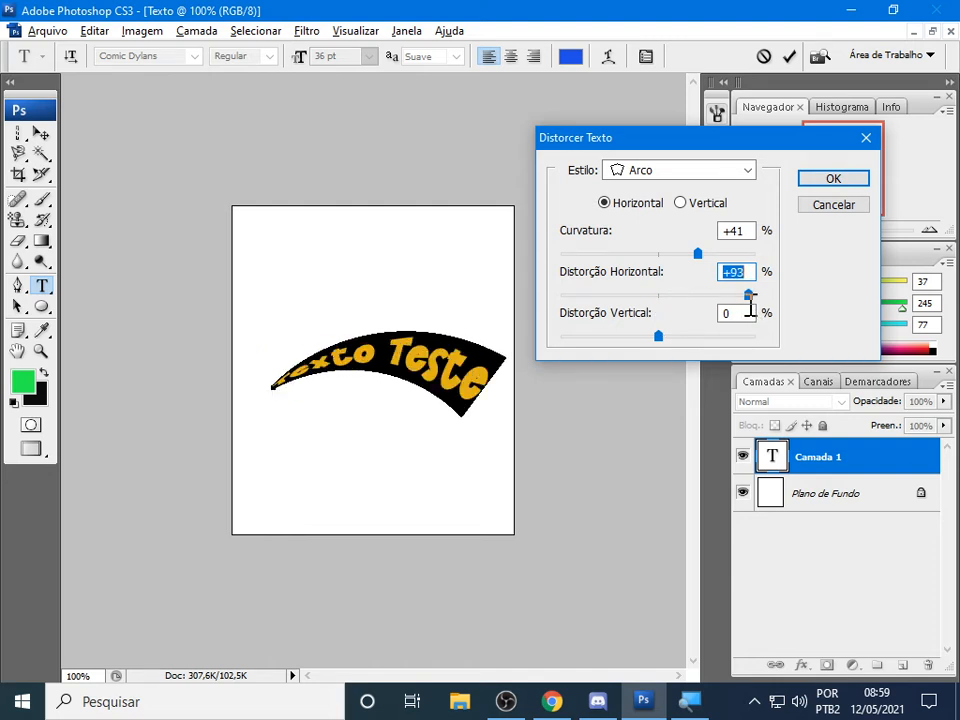
left_click_drag(748, 298, 645, 353)
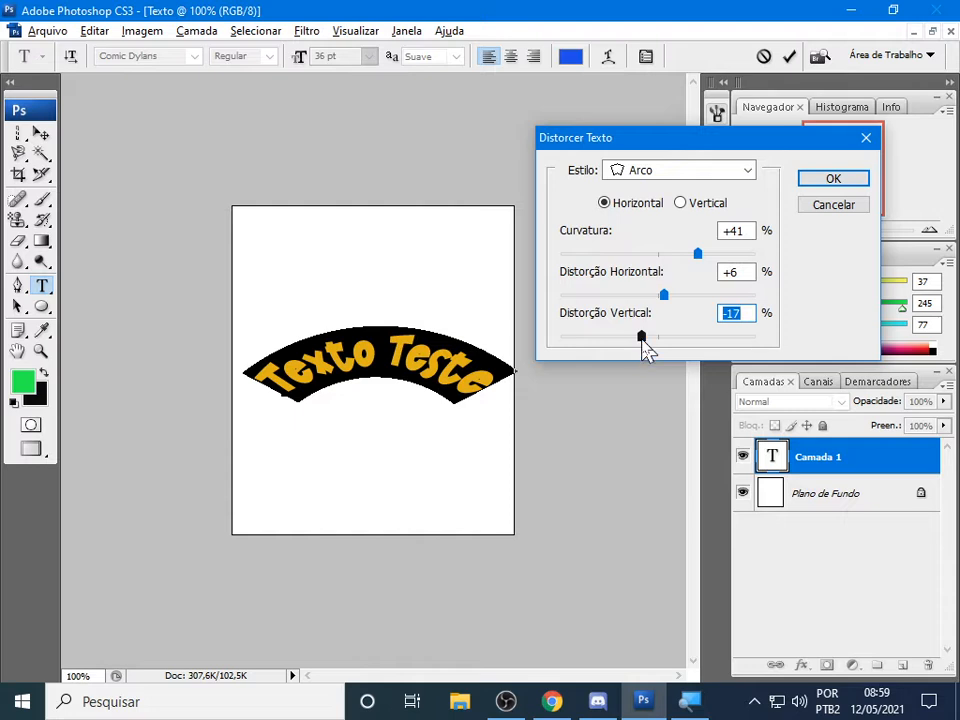
left_click_drag(643, 341, 621, 343)
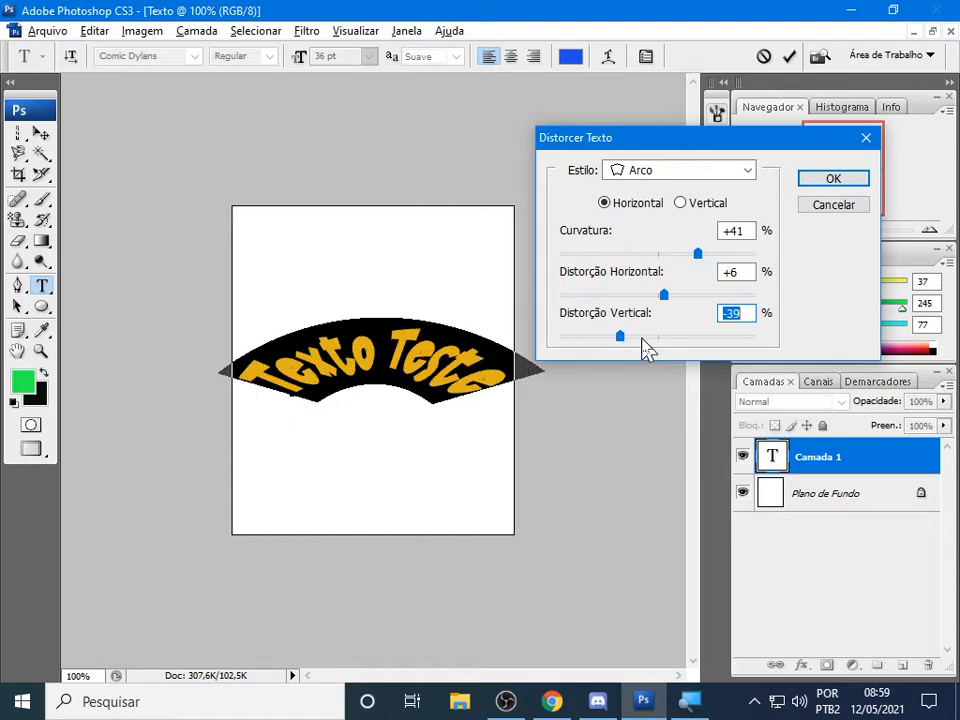
left_click_drag(624, 343, 660, 352)
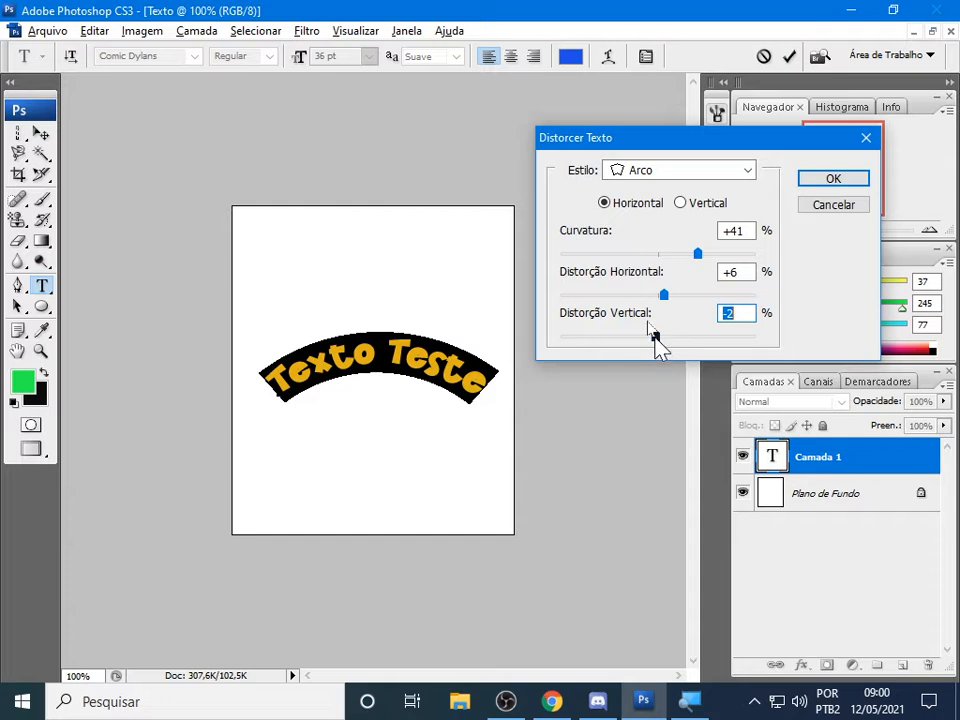
Try the Arco Para Baixo, Arco Para Cima, Arcos, Saliência and Sinalizador warp styles on the text
left_click(746, 171)
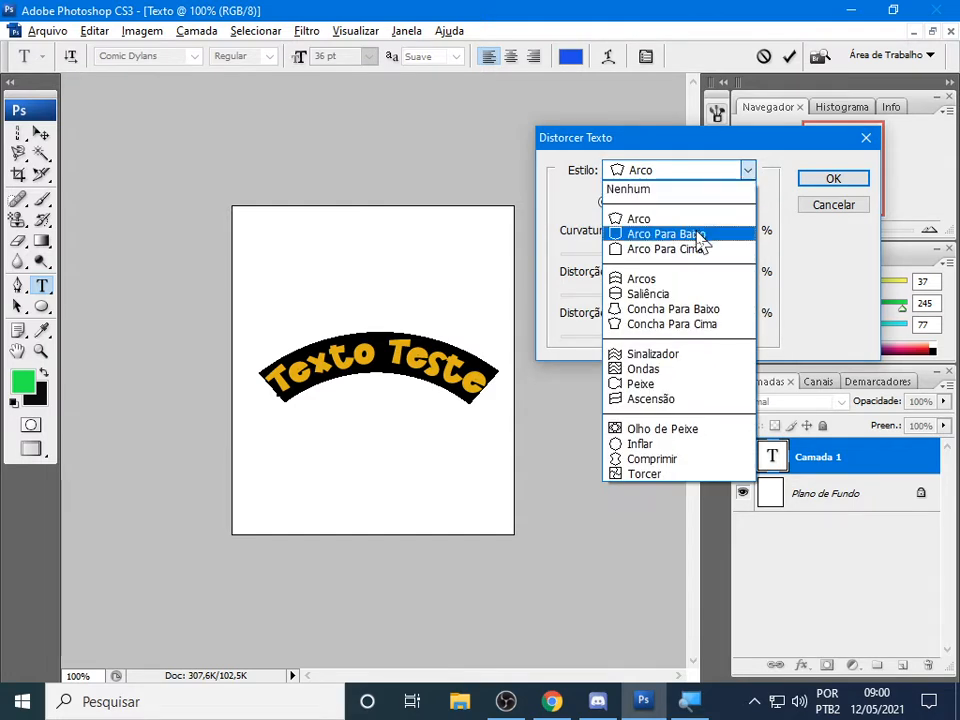
left_click(699, 236)
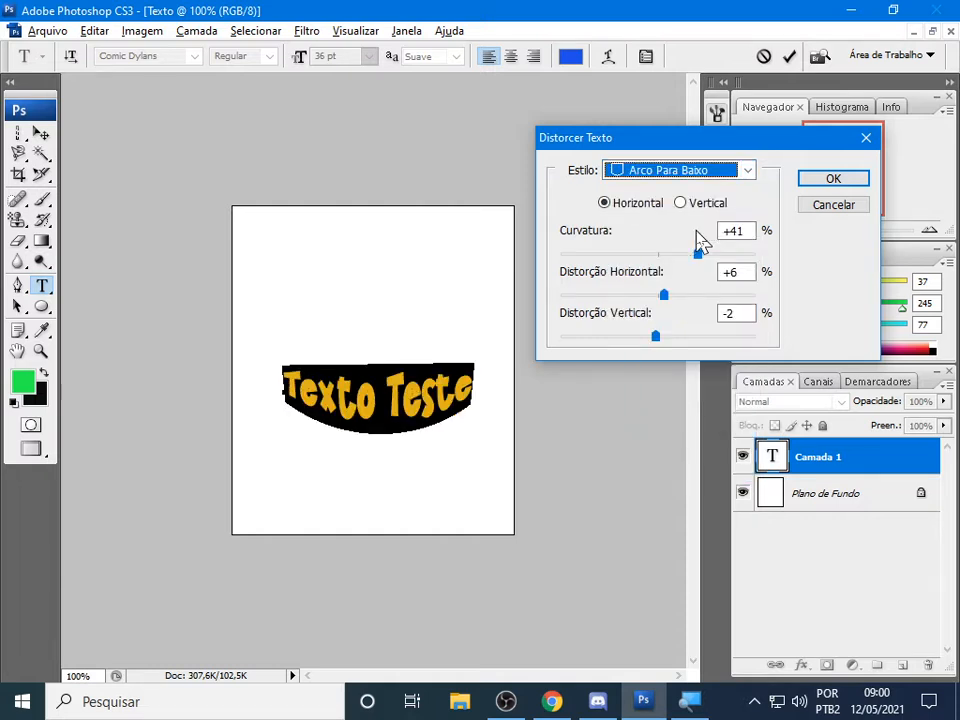
left_click(751, 173)
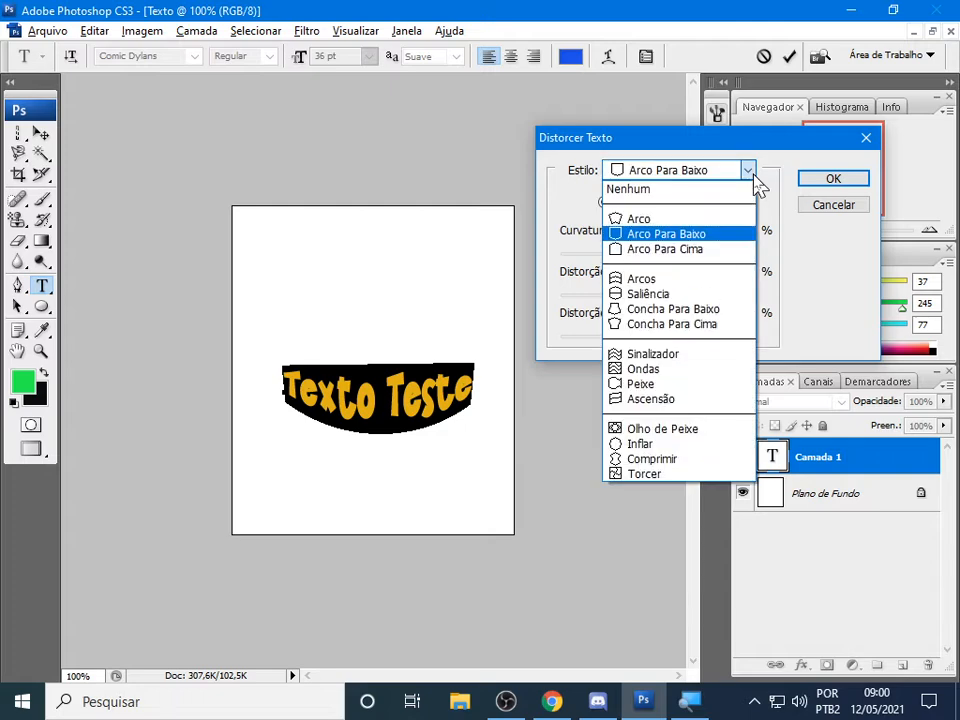
left_click(724, 250)
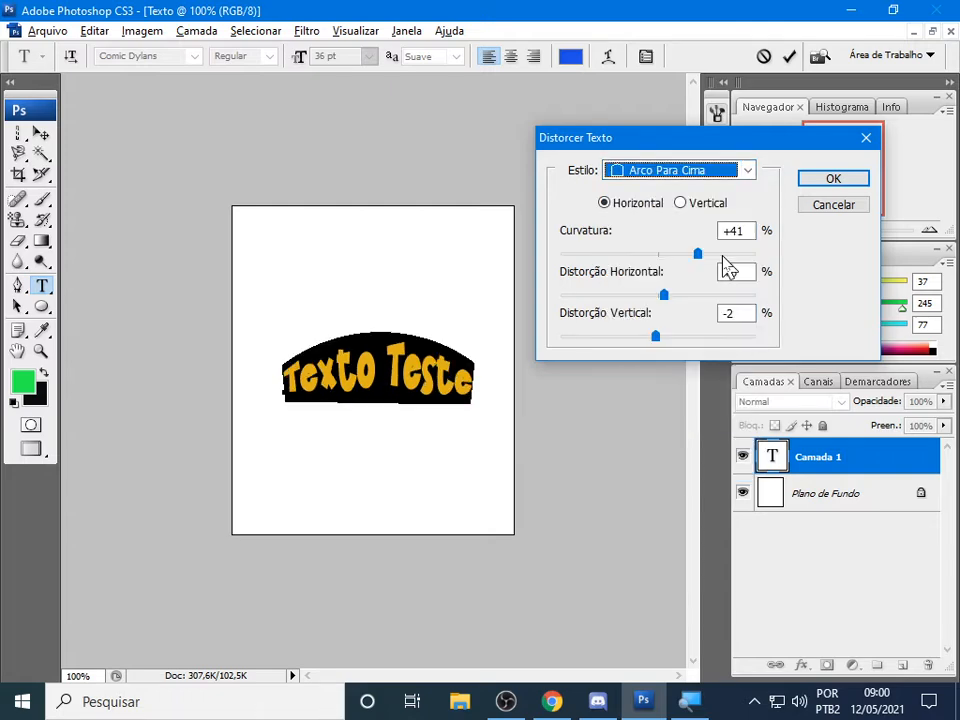
left_click(749, 172)
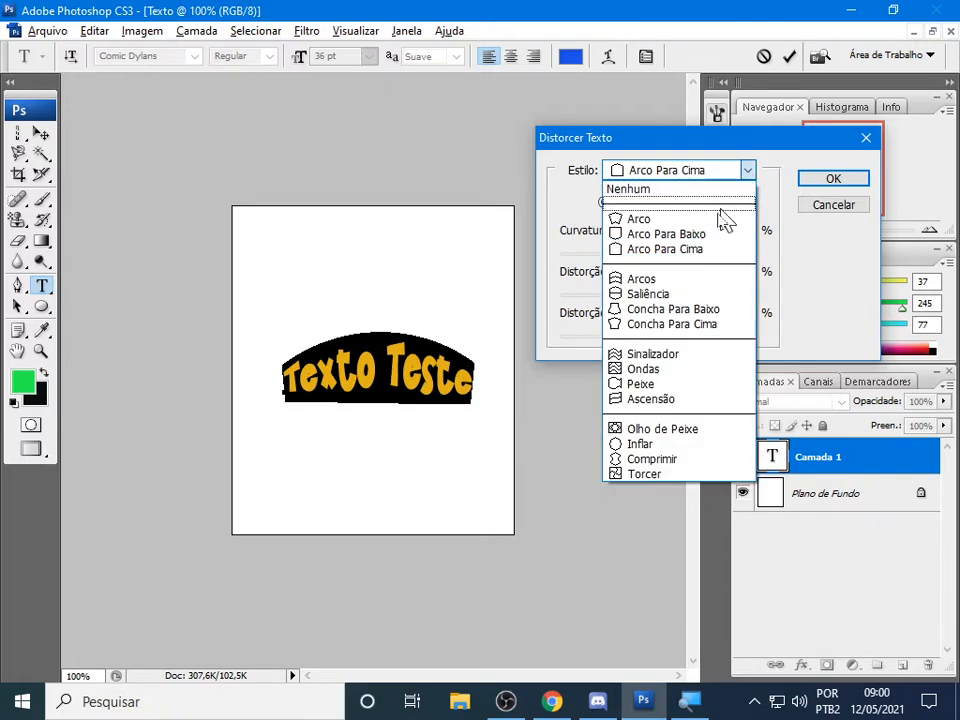
left_click(691, 281)
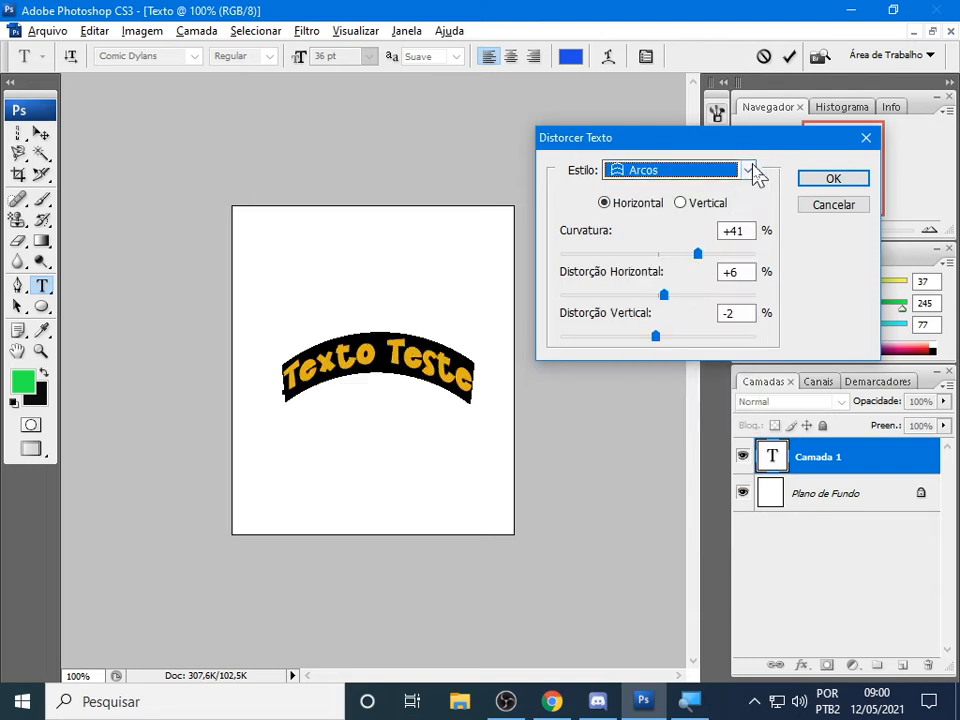
left_click(748, 171)
left_click(672, 296)
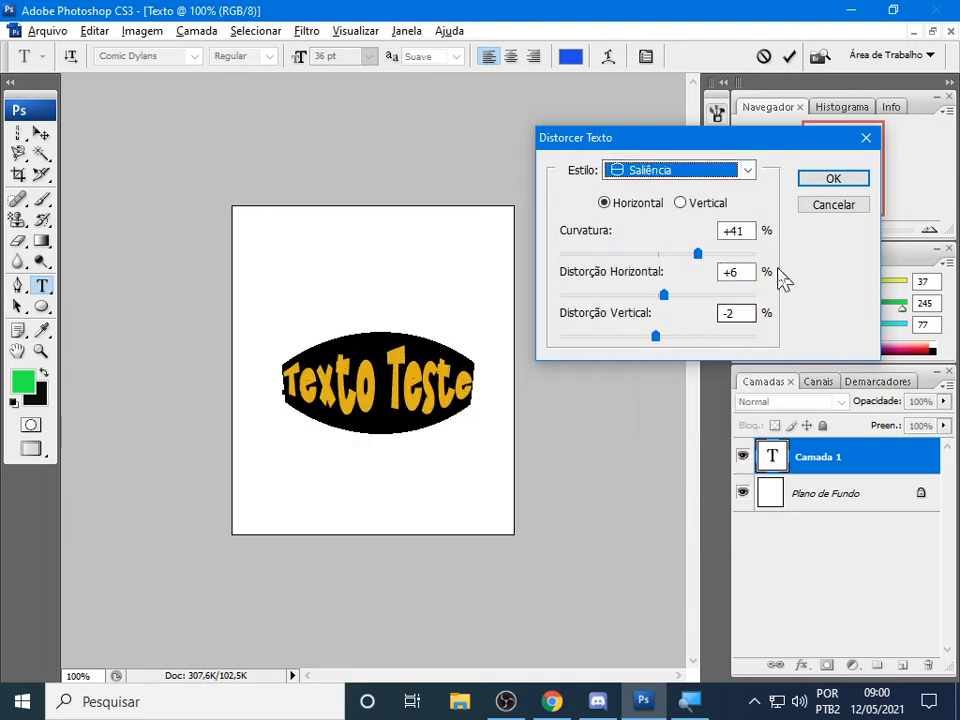
left_click(746, 172)
left_click(656, 359)
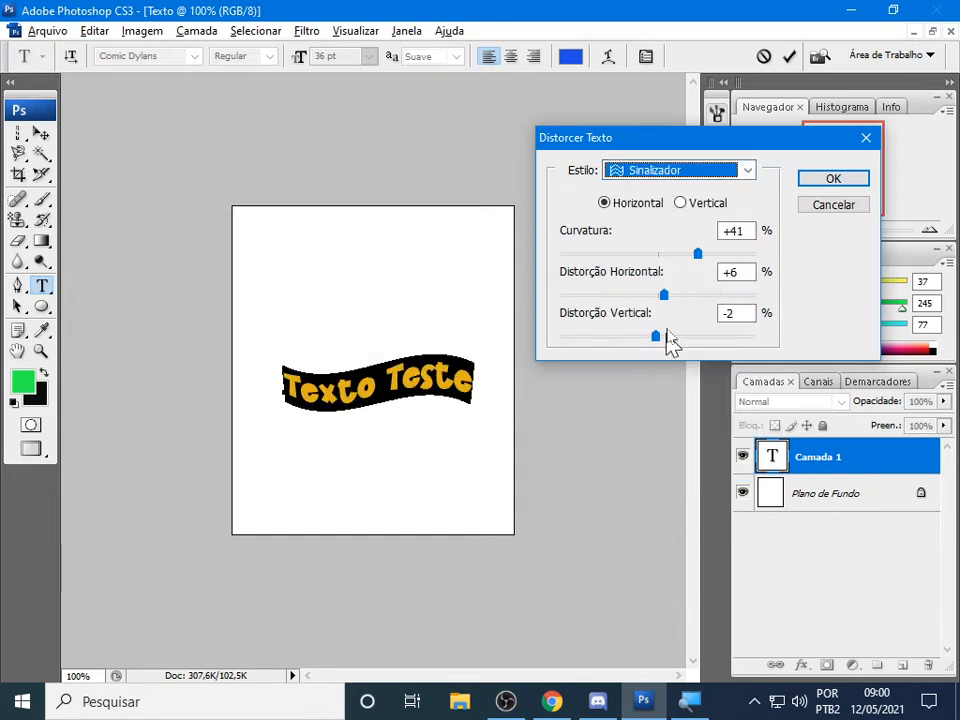
Warp the text with the Peixe style at +67% curvature and -30% horizontal distortion
left_click(744, 172)
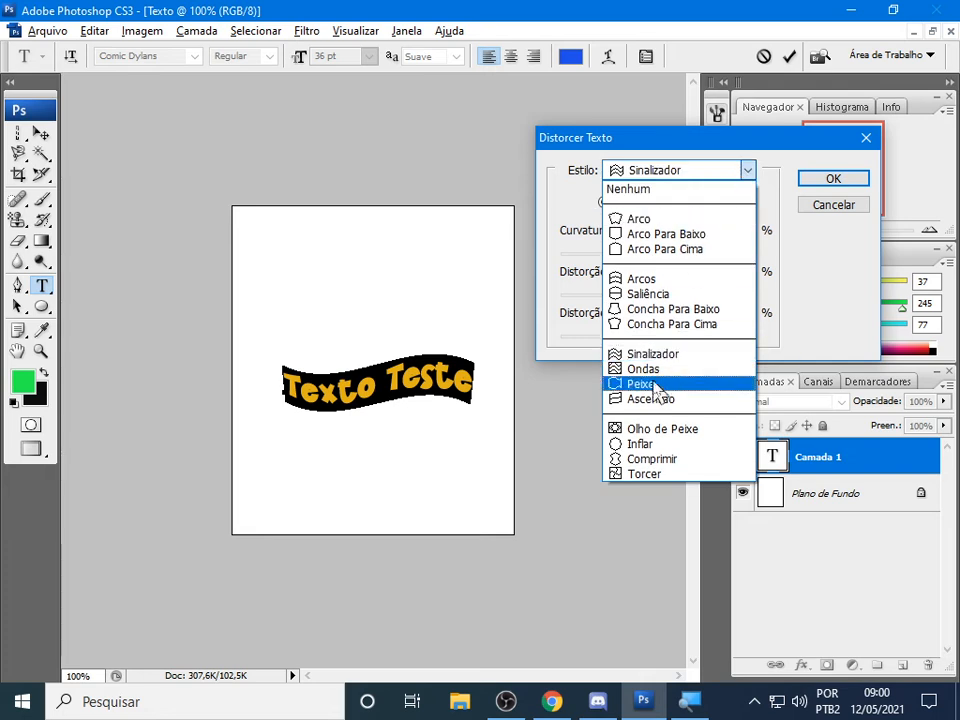
left_click(645, 382)
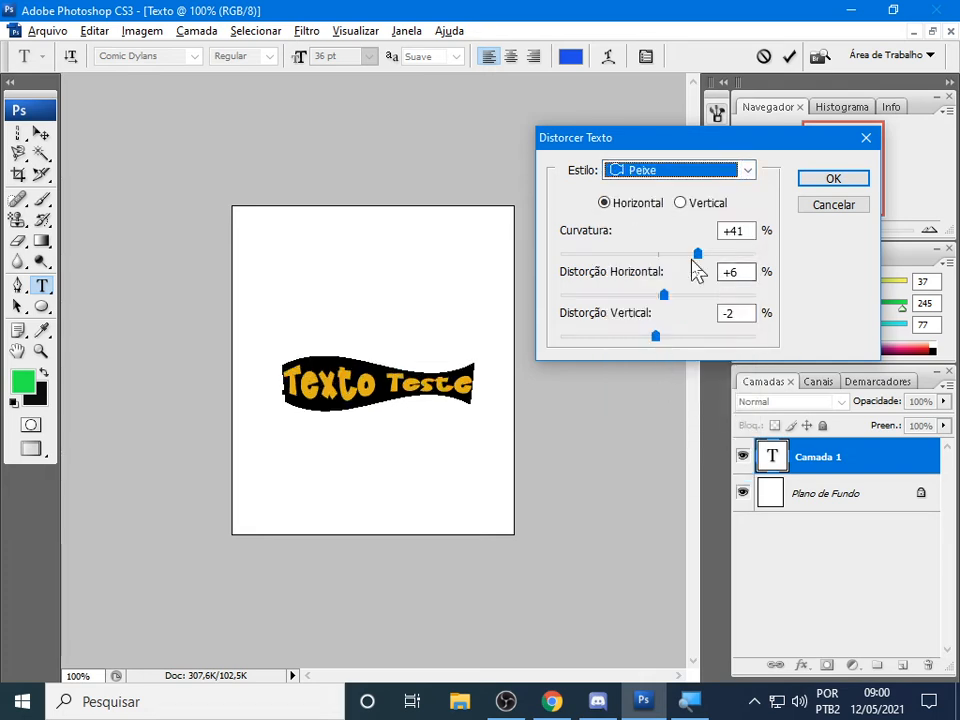
left_click_drag(698, 254, 723, 254)
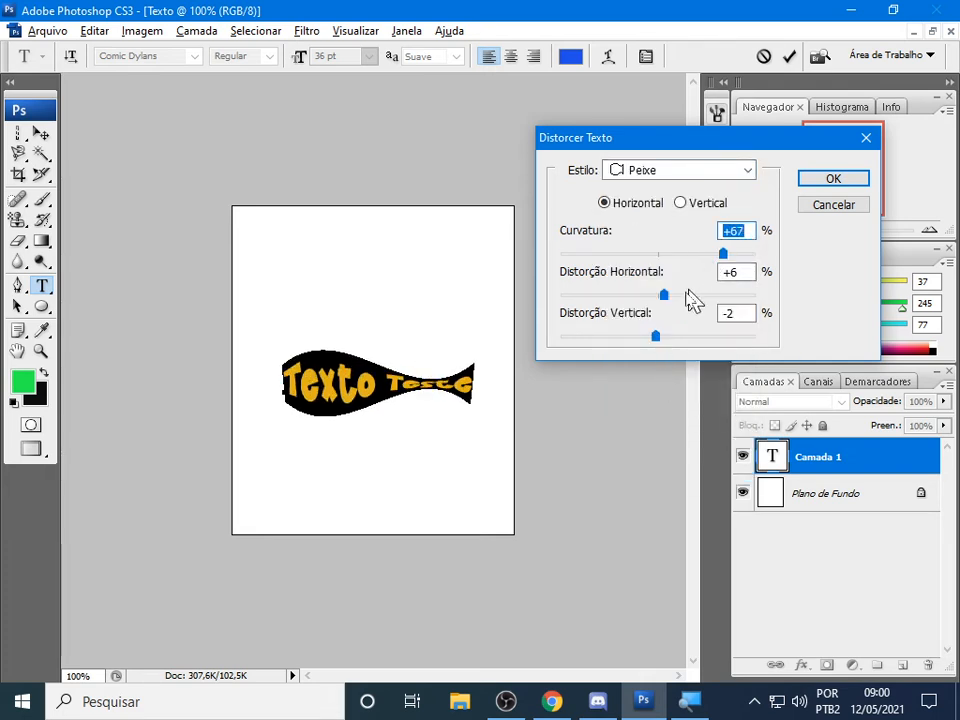
left_click_drag(664, 295, 628, 297)
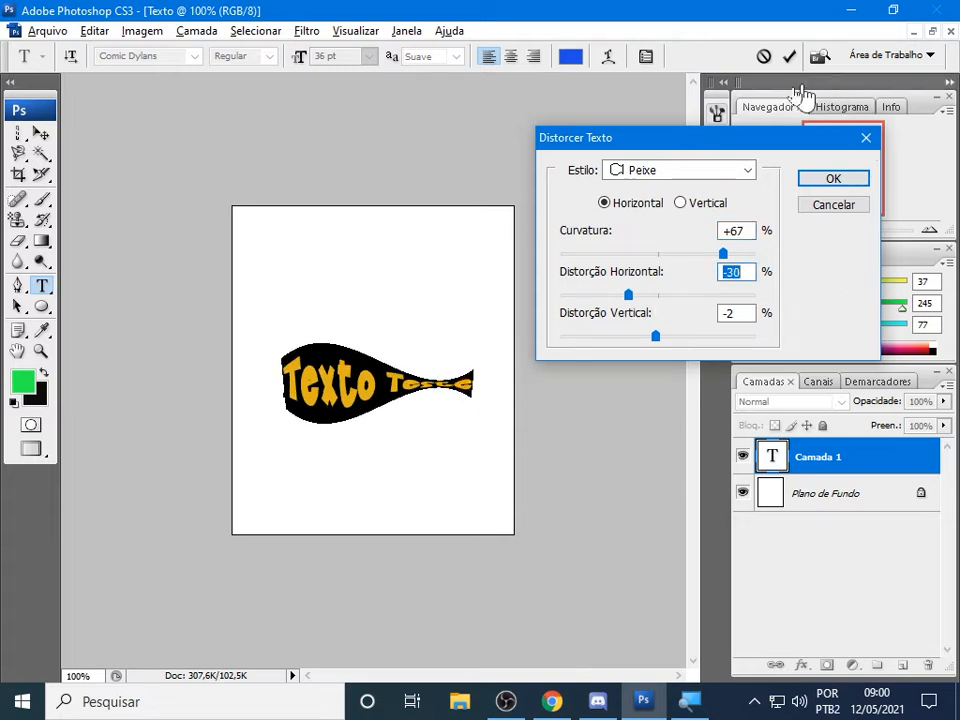
left_click(851, 182)
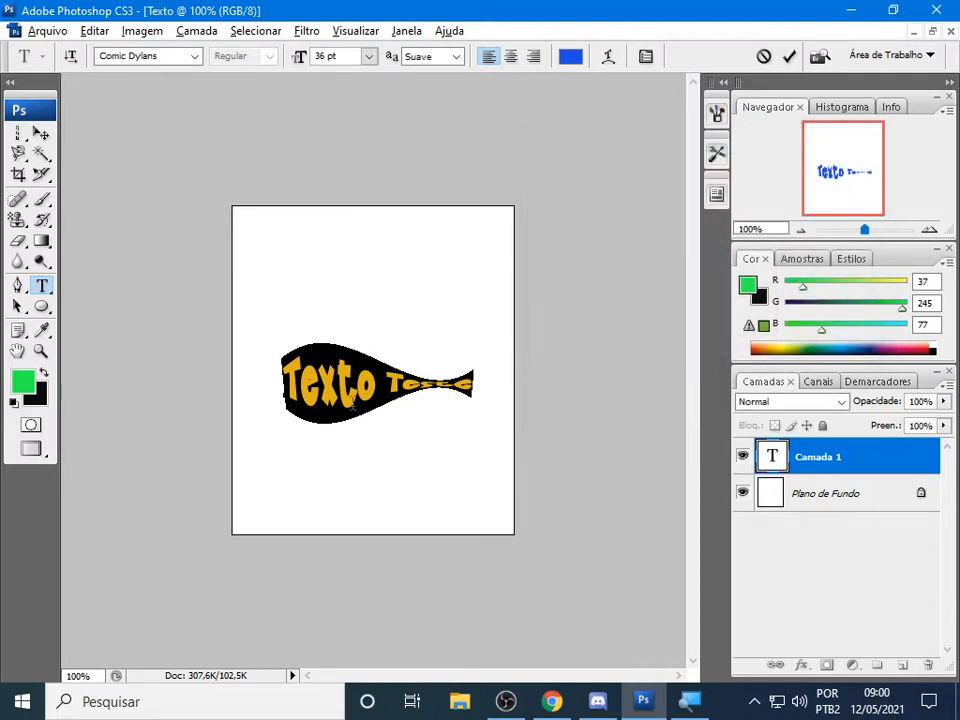
Select all characters of the warped text and deselect them again
left_click(352, 401)
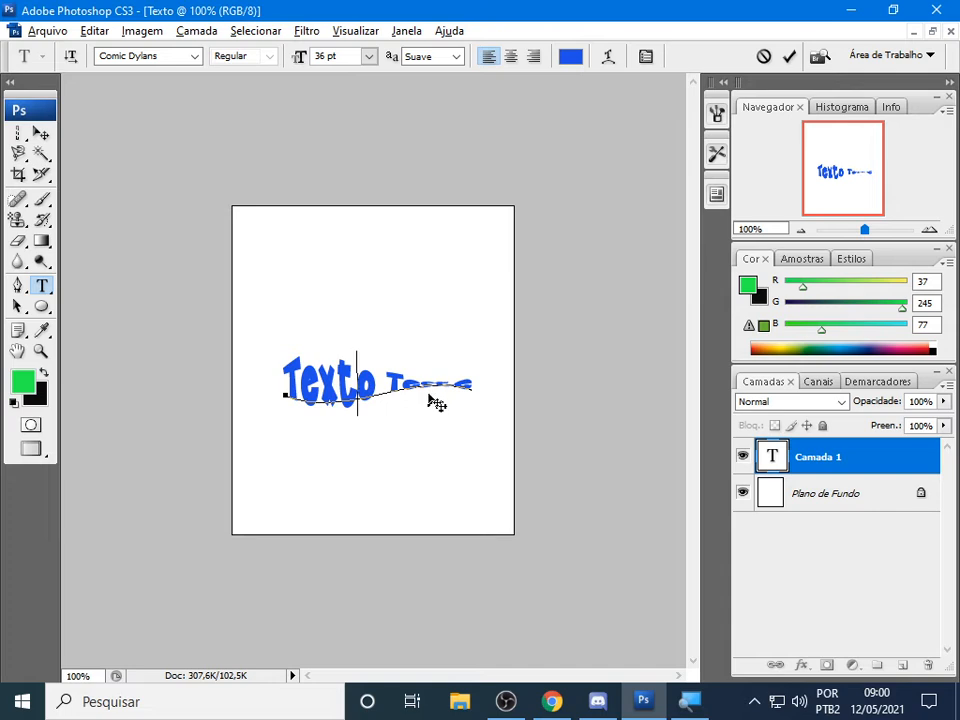
key("ctrl+a")
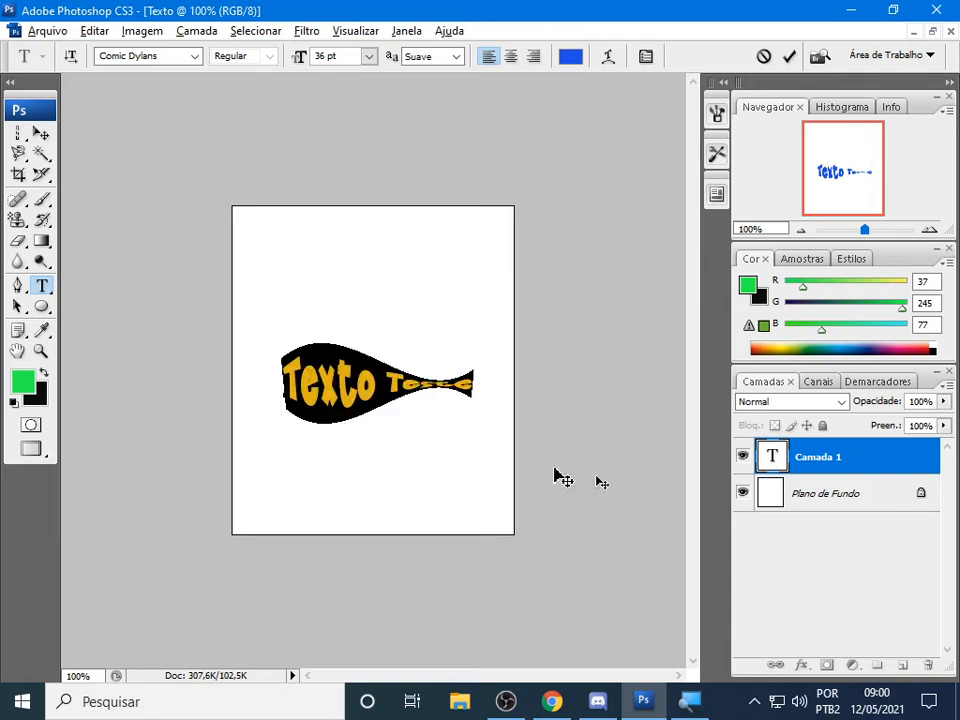
left_click(440, 381)
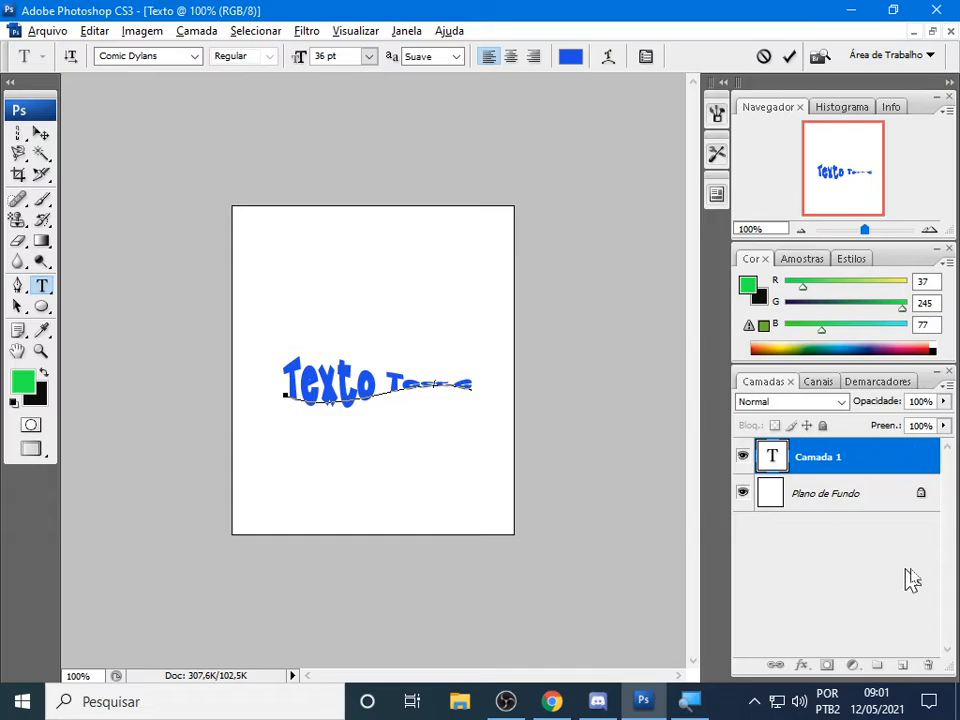
Commit the warped text and keep Texto Teste as the name of its layer
key("ctrl+1")
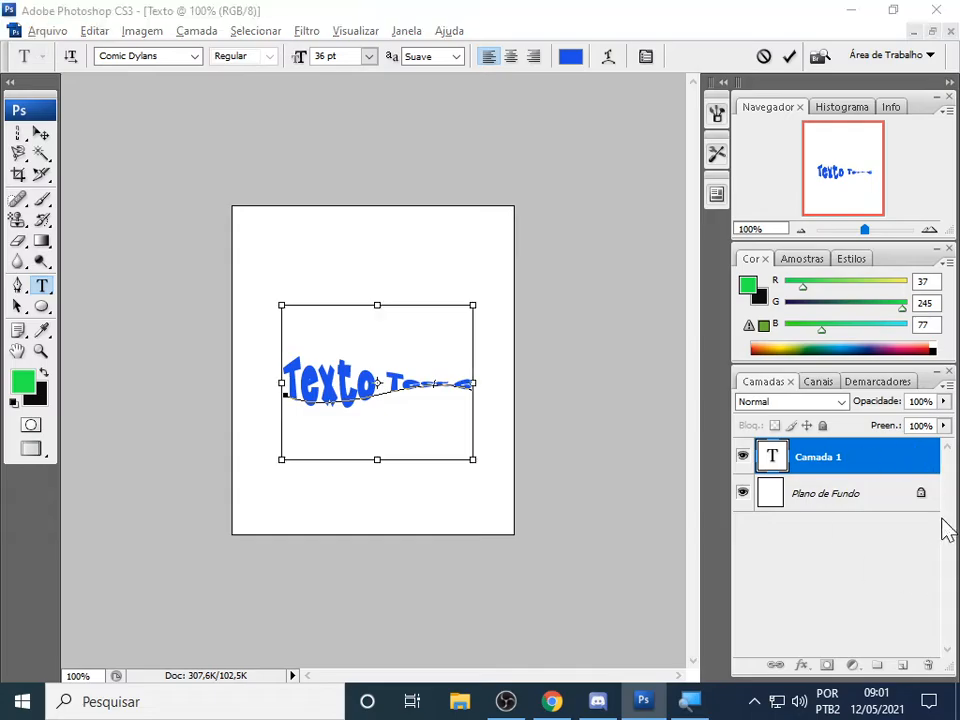
left_click(883, 461)
mouse_move(483, 385)
left_mouse_down()
mouse_move(490, 404)
mouse_move(607, 490)
mouse_move(742, 548)
mouse_move(957, 578)
mouse_move(957, 590)
left_mouse_up()
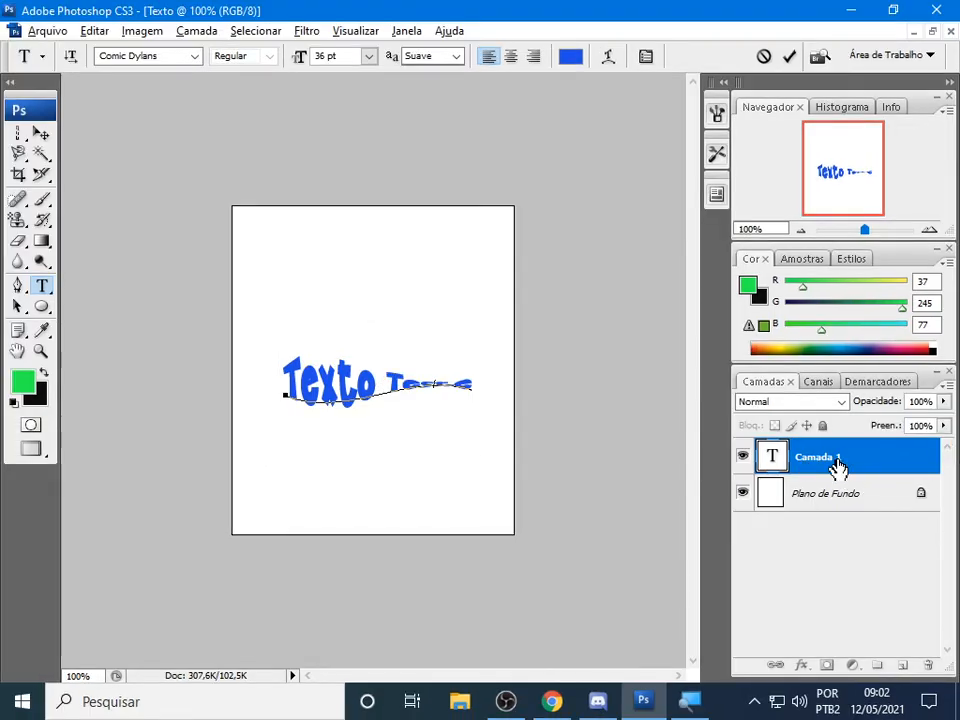
double_click(713, 462)
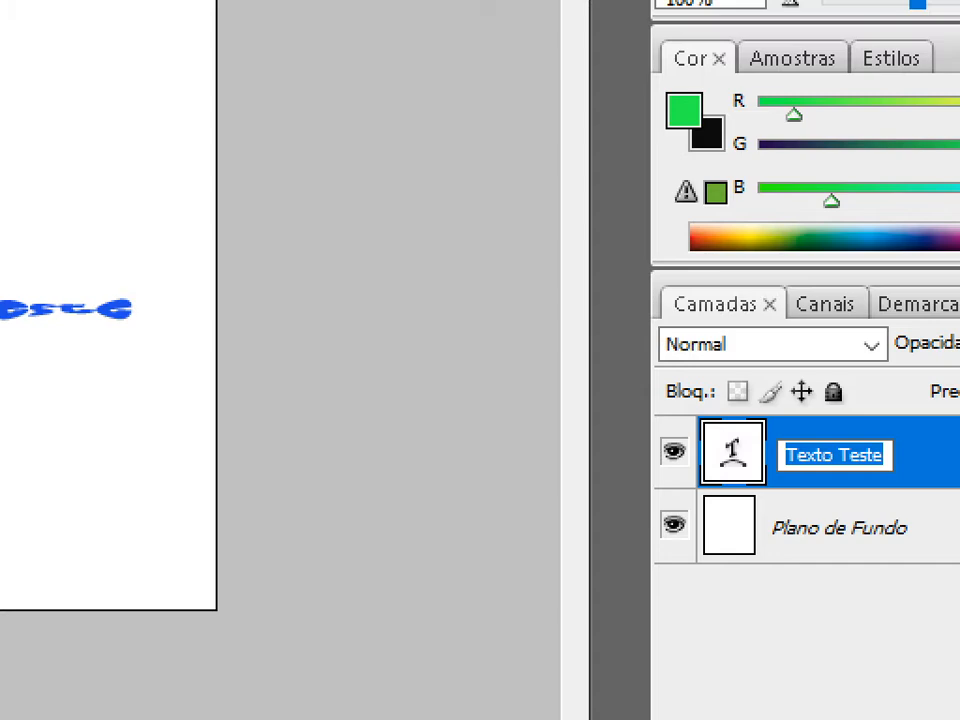
key("Return")
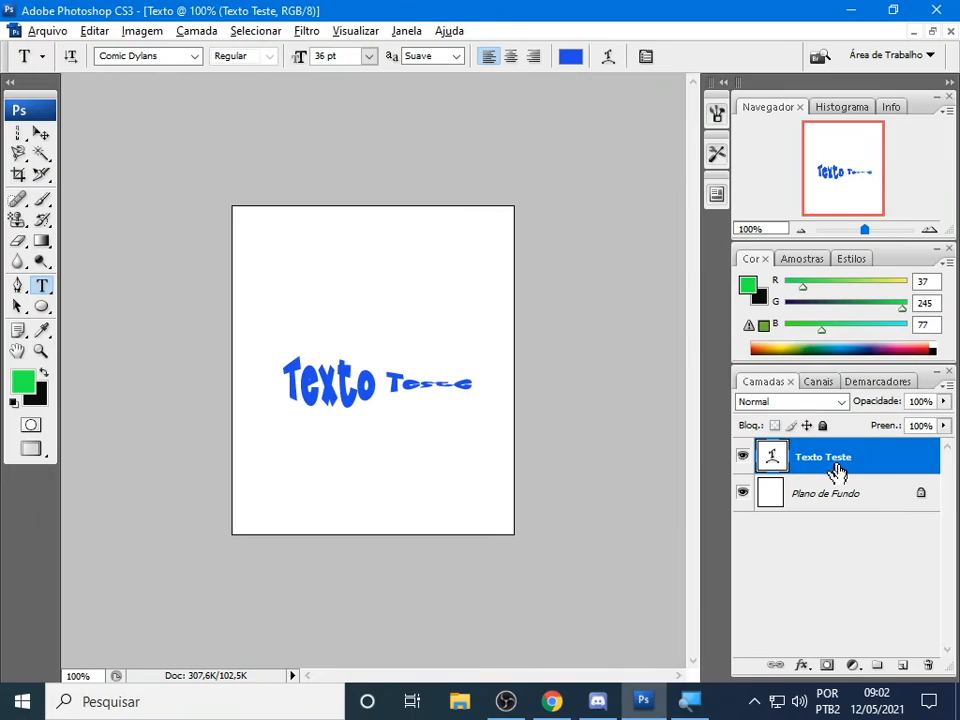
key("ctrl+1")
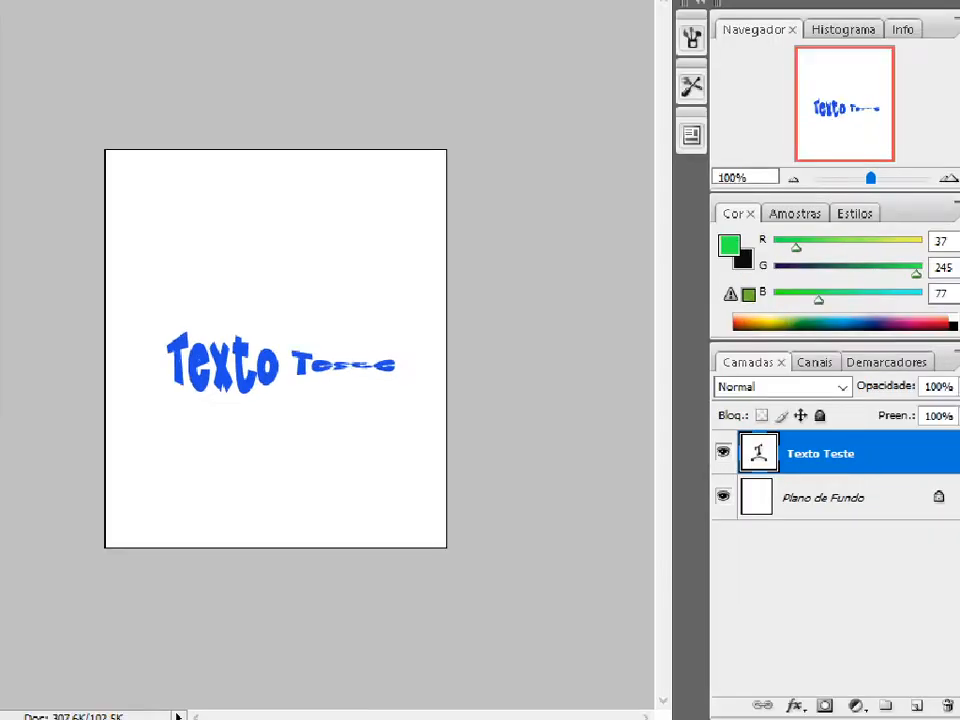
left_click(840, 461)
mouse_move(647, 397)
left_mouse_down()
mouse_move(697, 456)
mouse_move(899, 502)
mouse_move(945, 496)
left_mouse_up()
key("Escape")
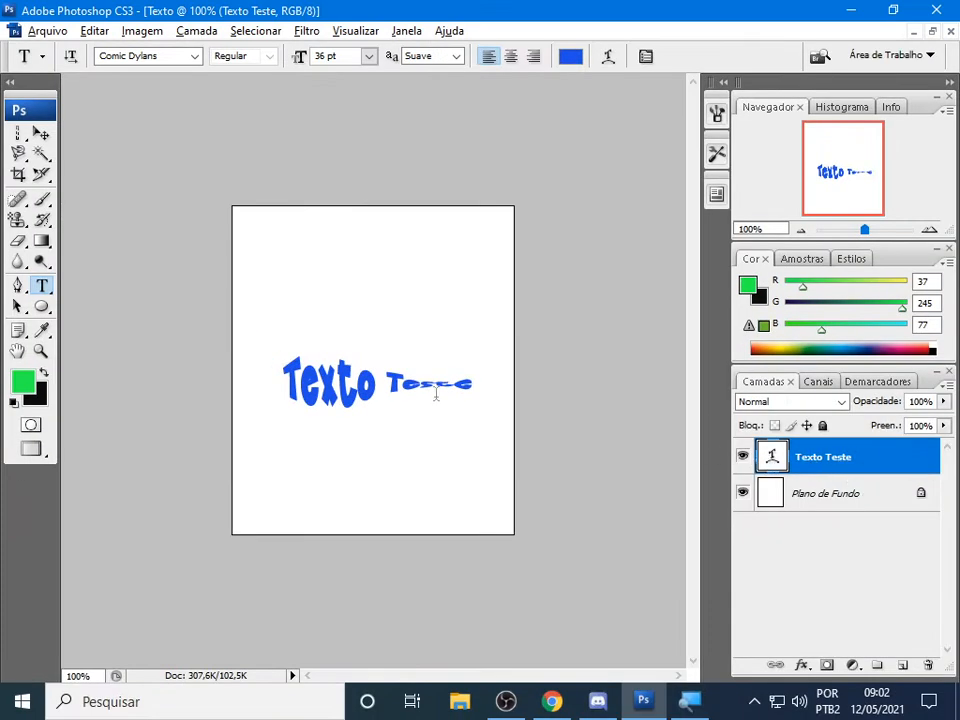
View the layer style options of the Texto Teste layer and close them without changes
left_click(318, 383)
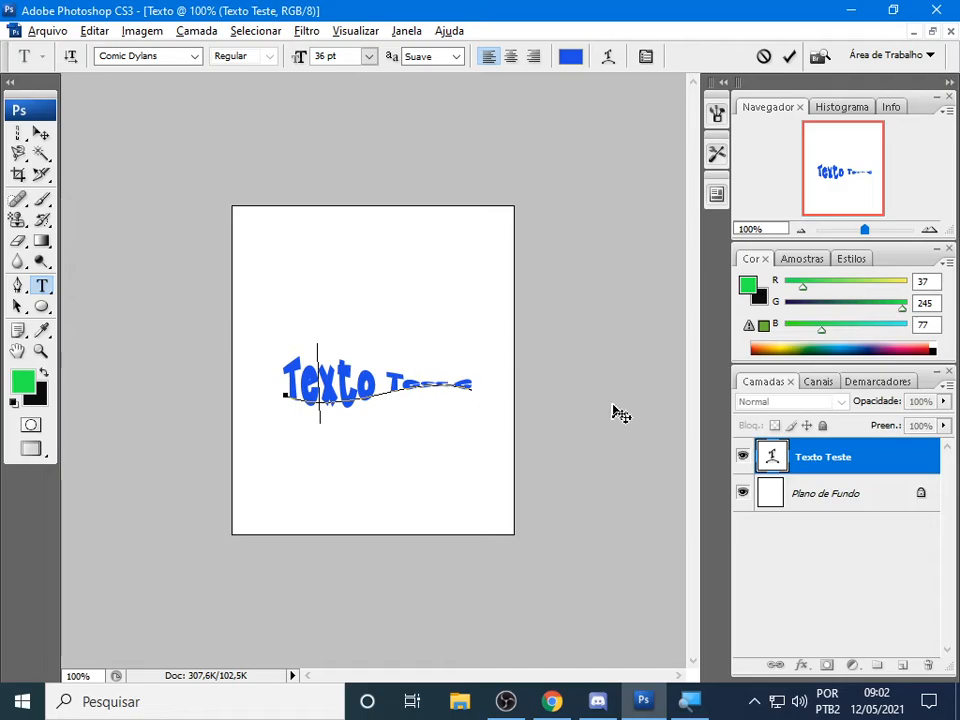
key("ctrl+1")
key("Escape")
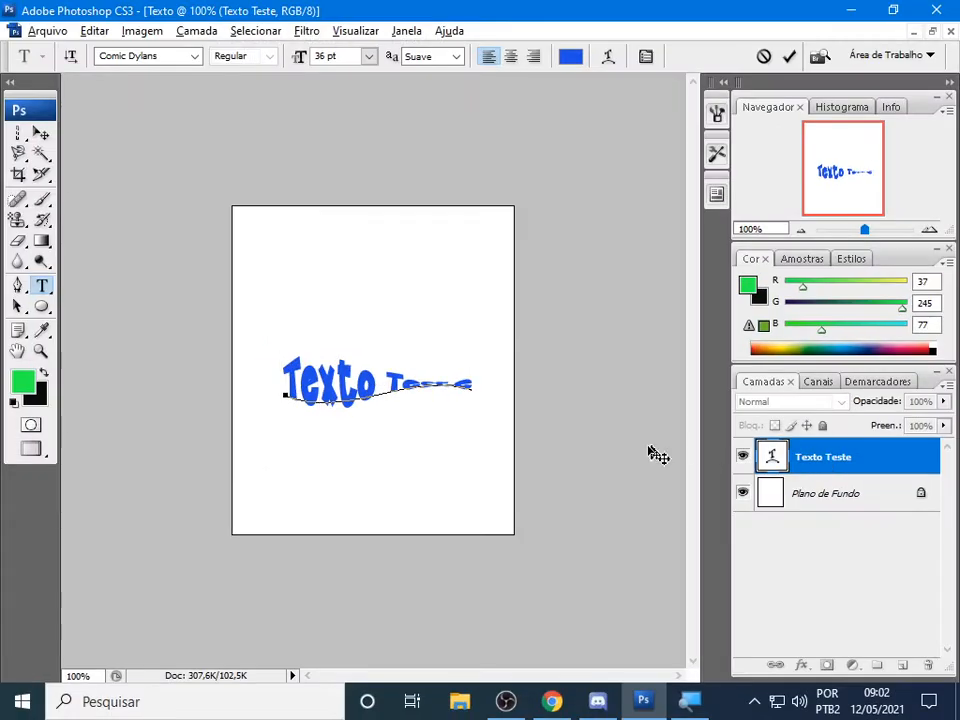
double_click(851, 456)
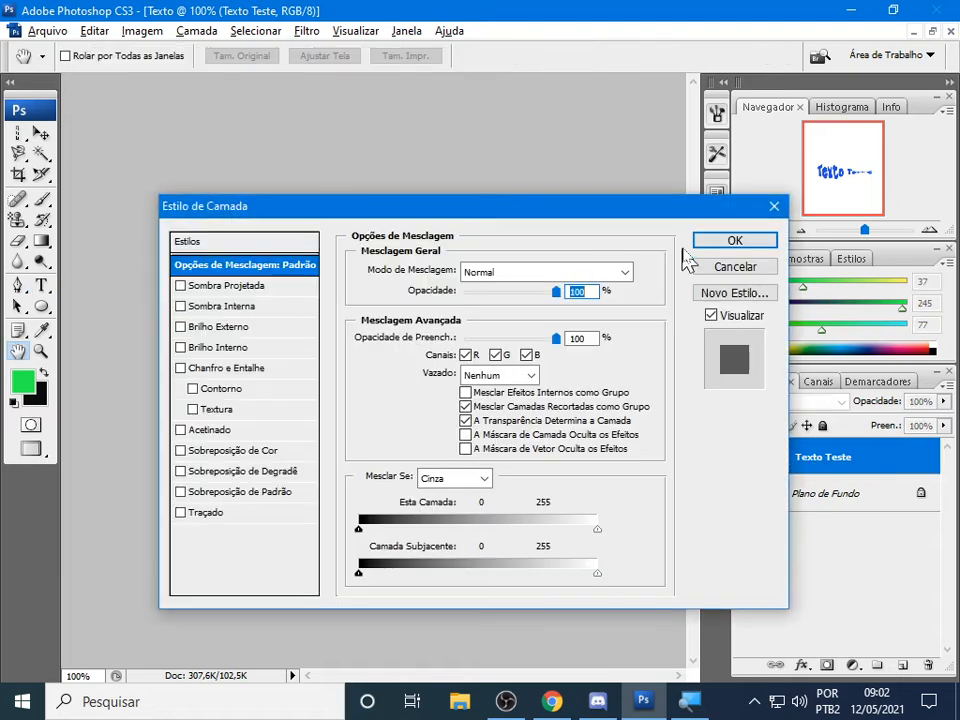
left_click(775, 208)
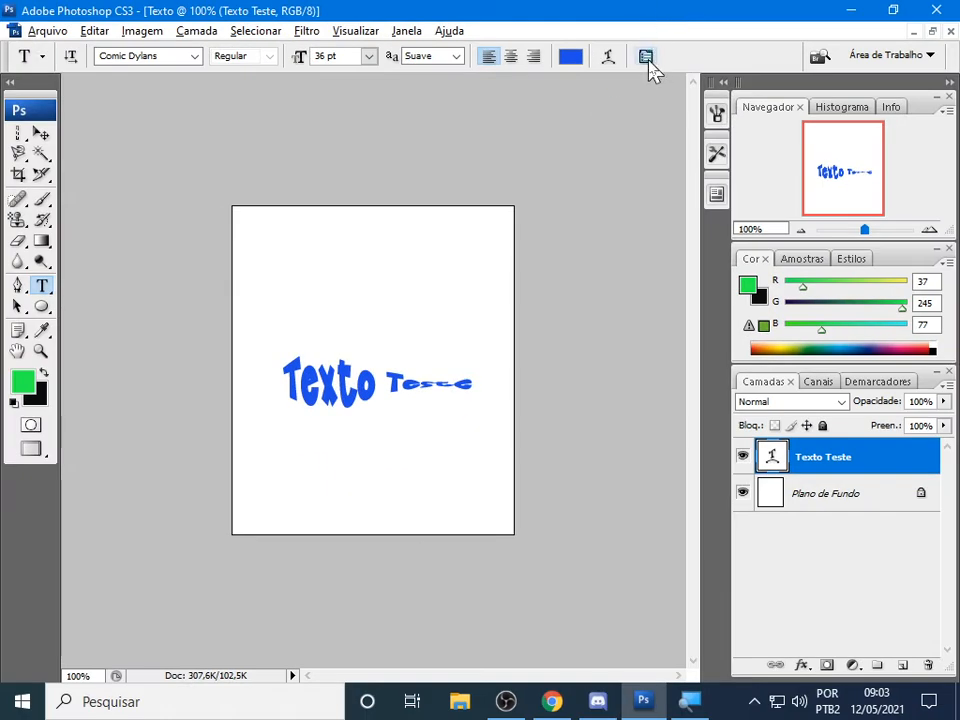
Examine the character and paragraph formatting options for the text, then hide both palettes
left_click(646, 58)
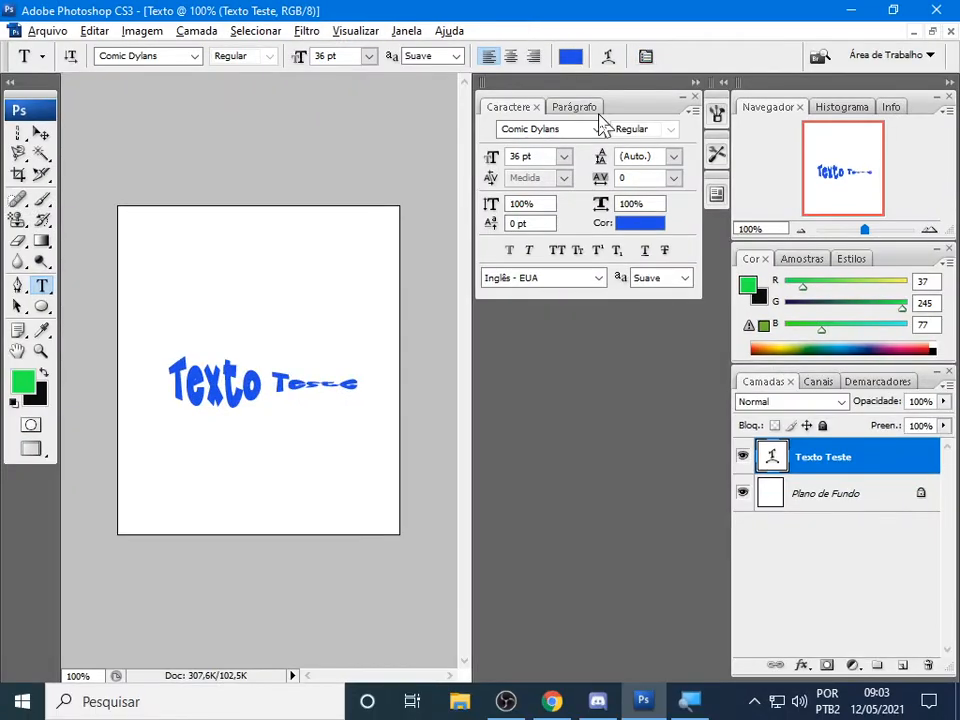
left_click(688, 218)
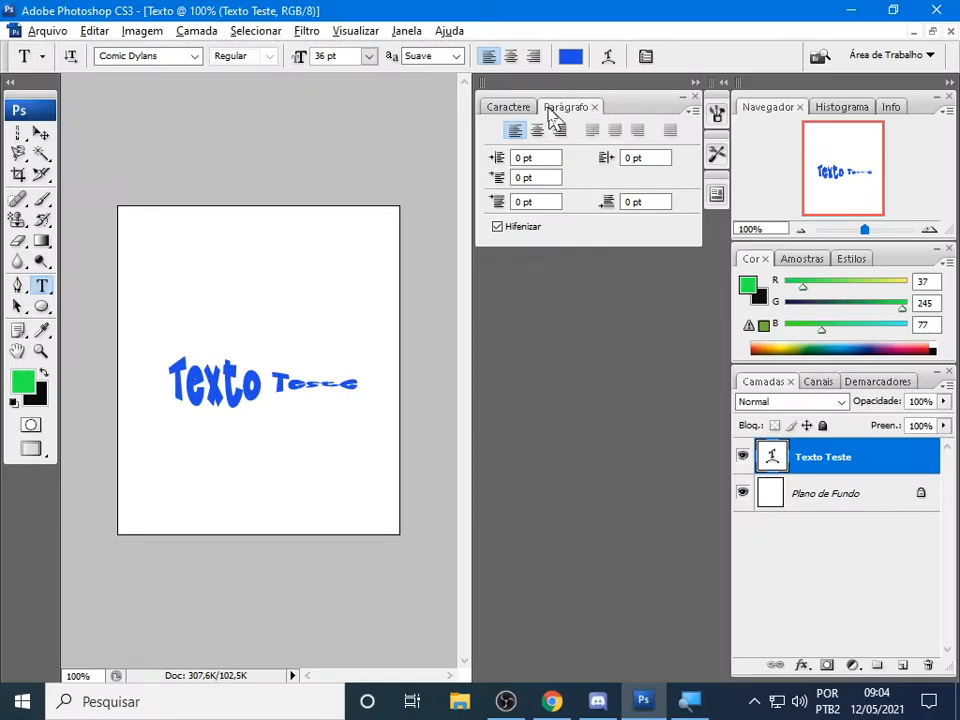
left_click(426, 105)
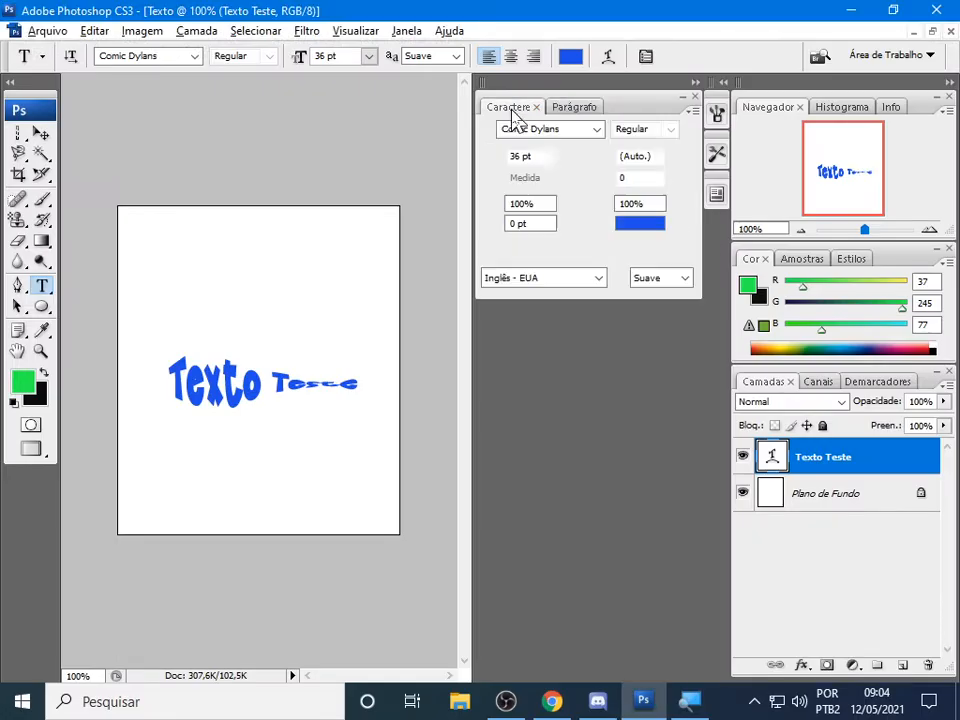
left_click(647, 57)
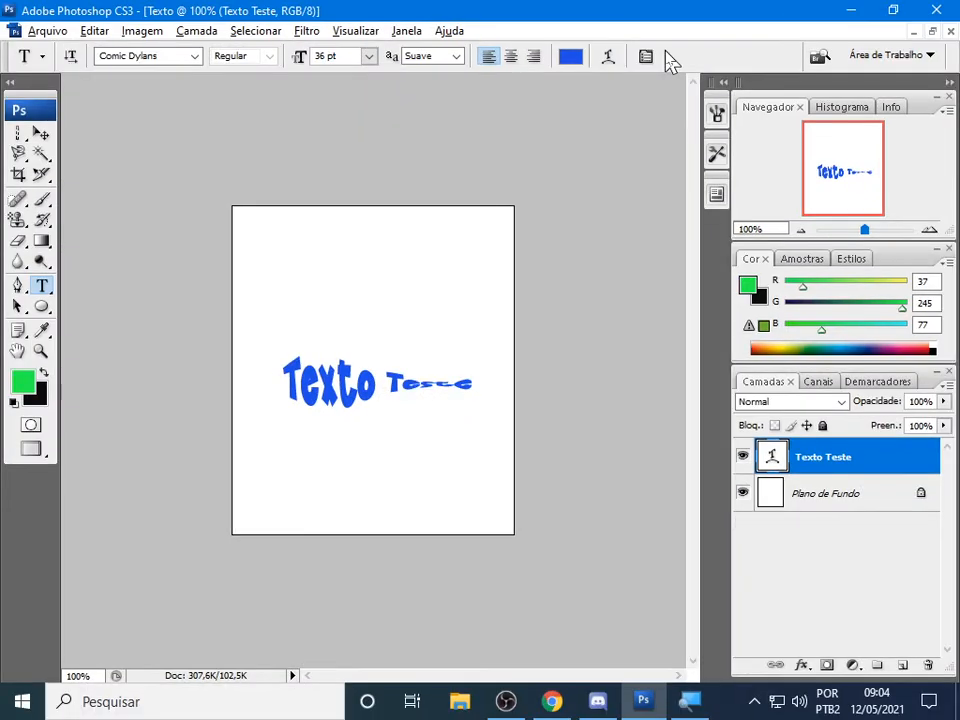
left_click(646, 57)
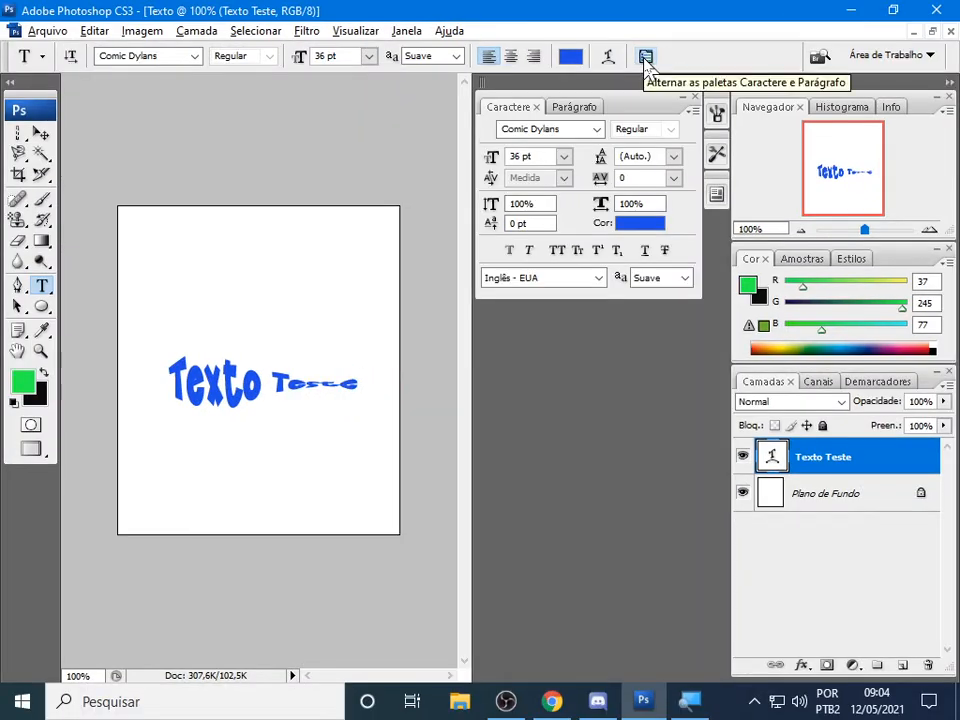
left_click(646, 57)
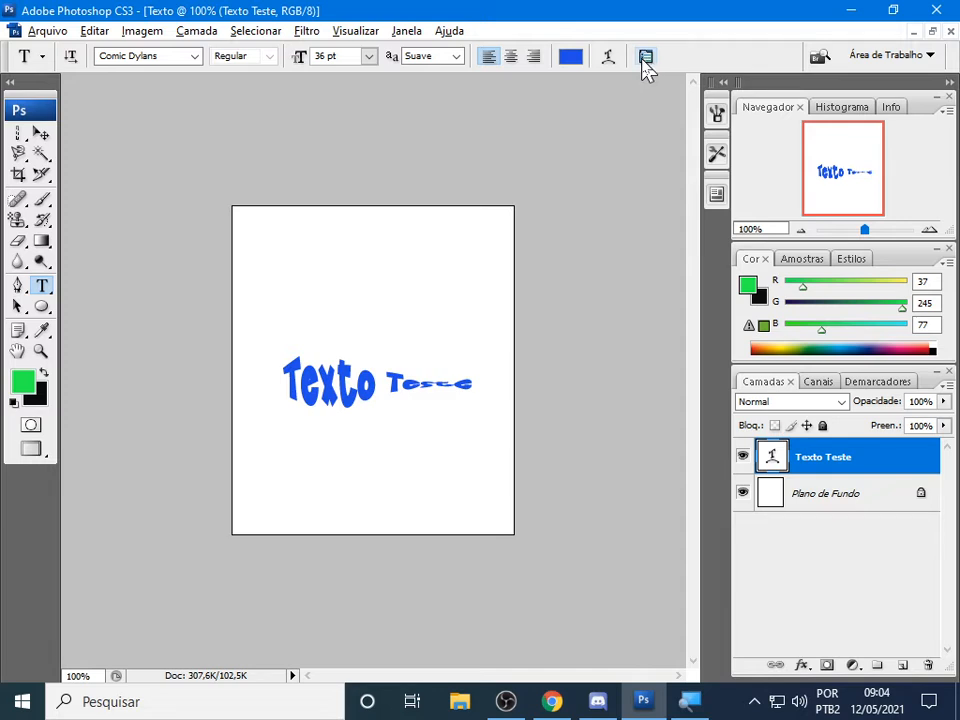
Move the warped text slightly up on the canvas and delete its layer
left_click(40, 133)
left_click_drag(343, 371, 387, 345)
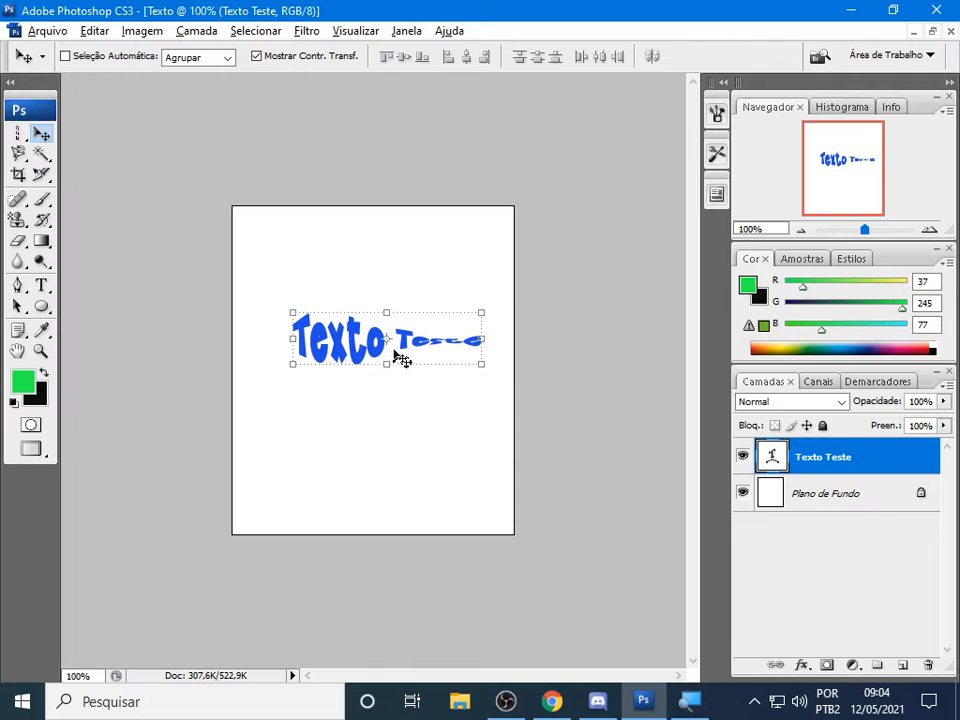
key("Delete")
Add a new horizontal text line reading "Teste de Aula" across the middle of the empty canvas
left_click(41, 285)
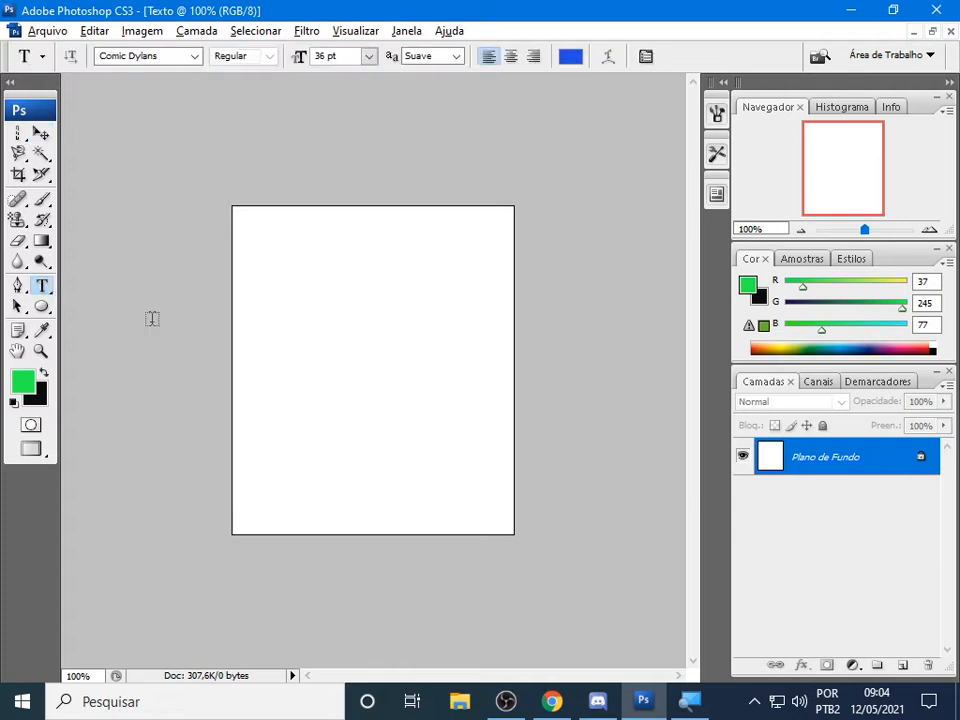
left_click(296, 343)
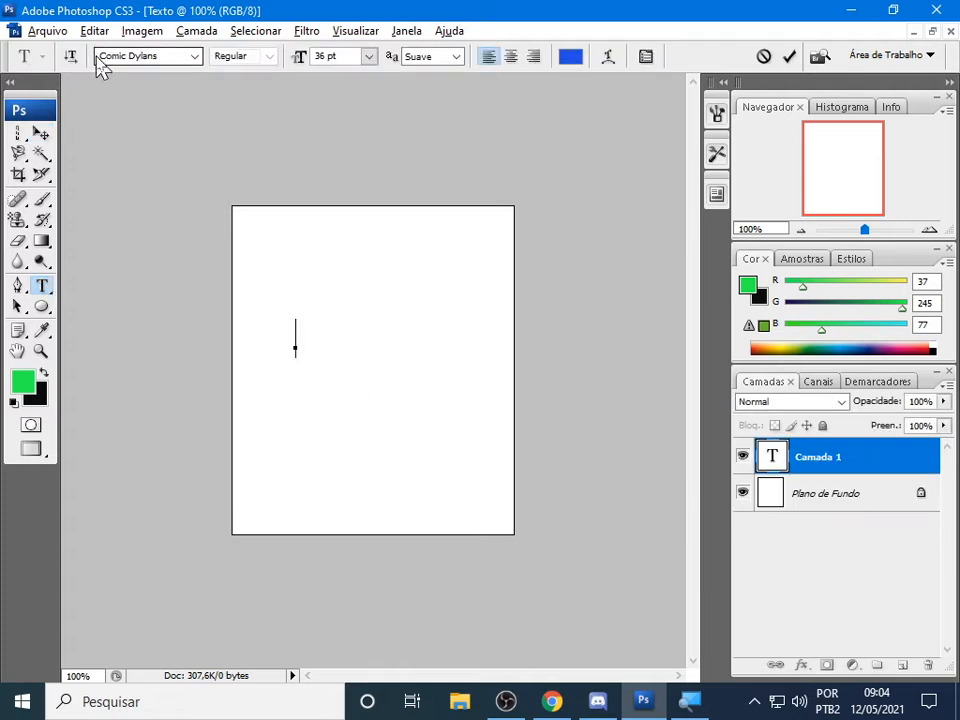
type("Teste")
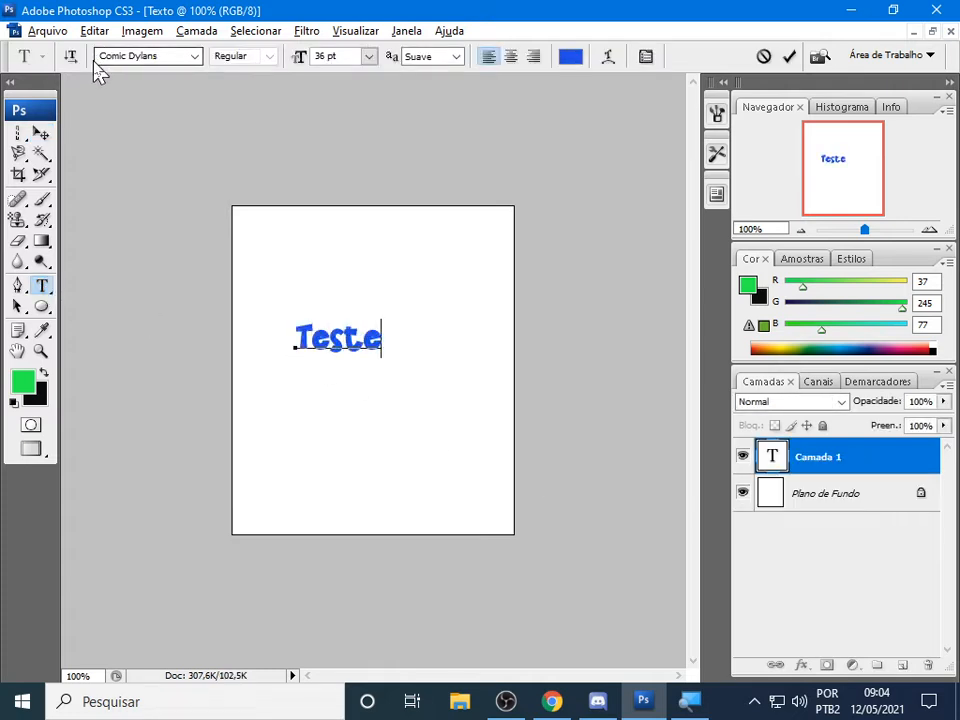
key("BackSpace")
key("BackSpace")
key("BackSpace")
key("BackSpace")
key("BackSpace")
type("test")
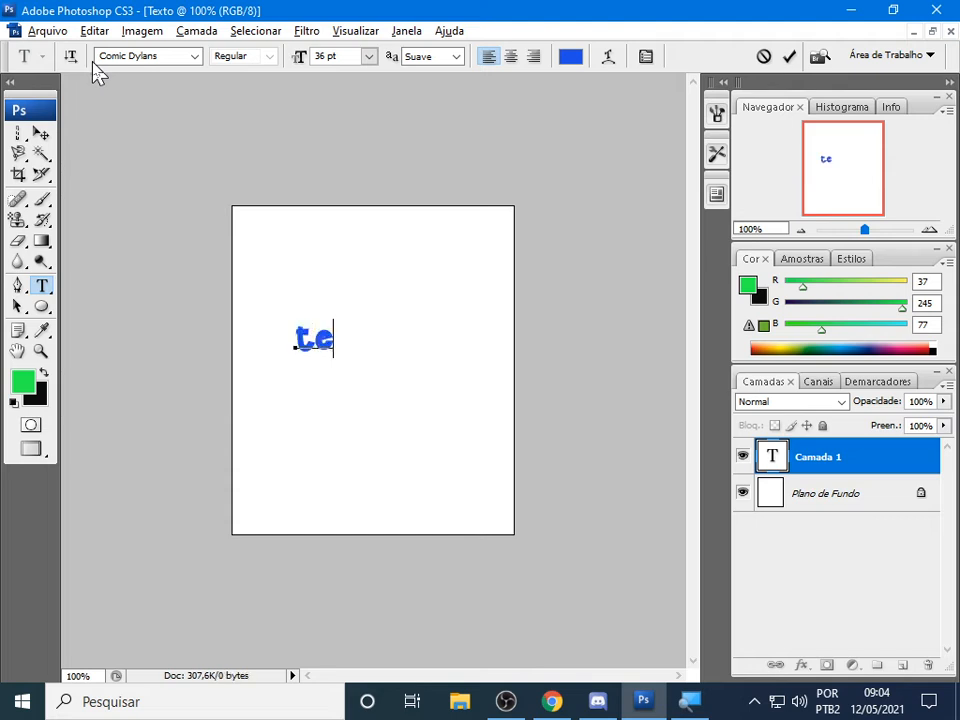
key("BackSpace")
key("BackSpace")
key("BackSpace")
key("BackSpace")
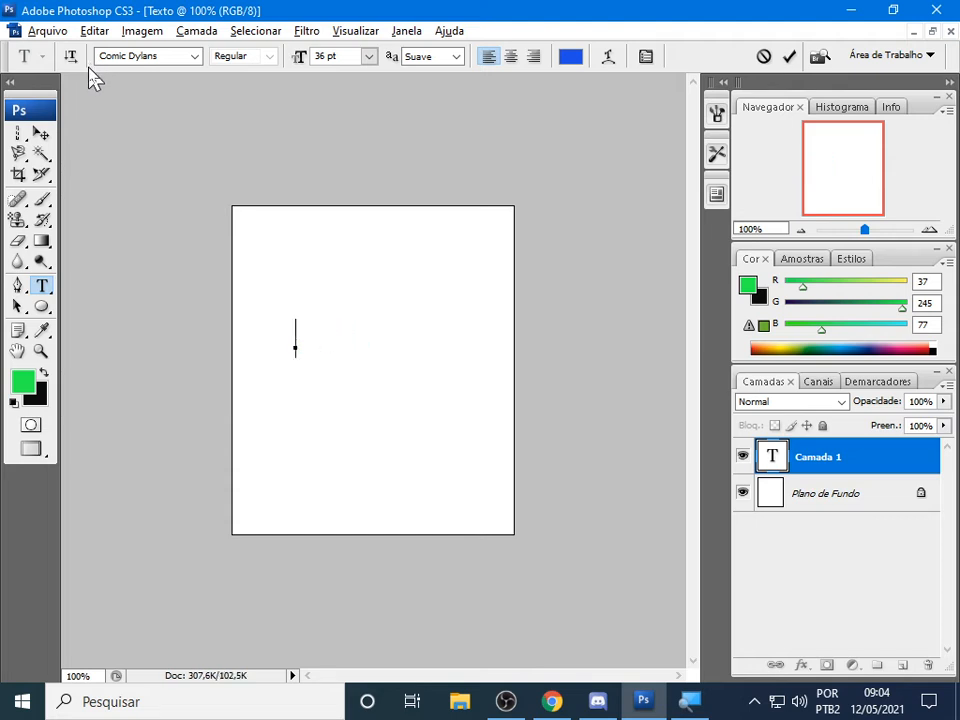
type("Teste d")
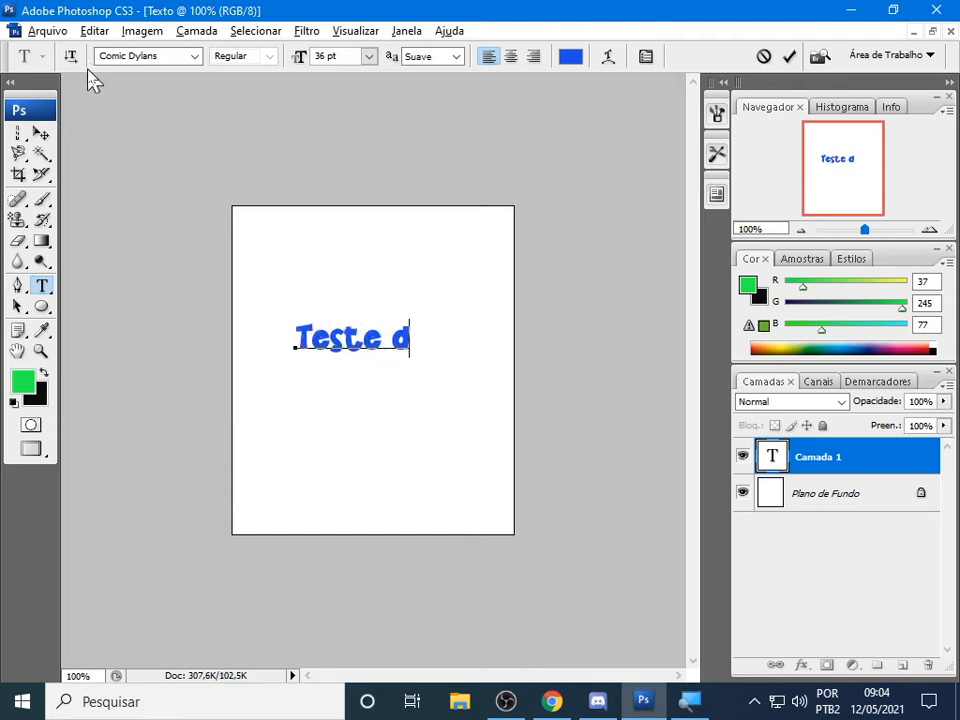
type("e Aula")
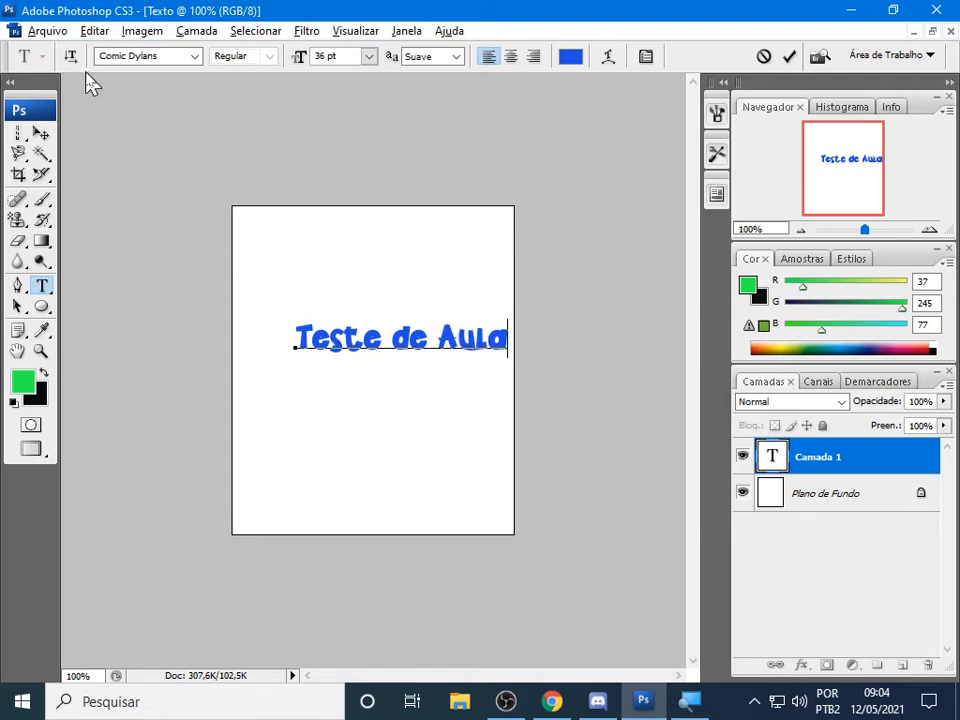
Change the whole "Teste de Aula" text to the Arial font at 48 pt
left_click(194, 56)
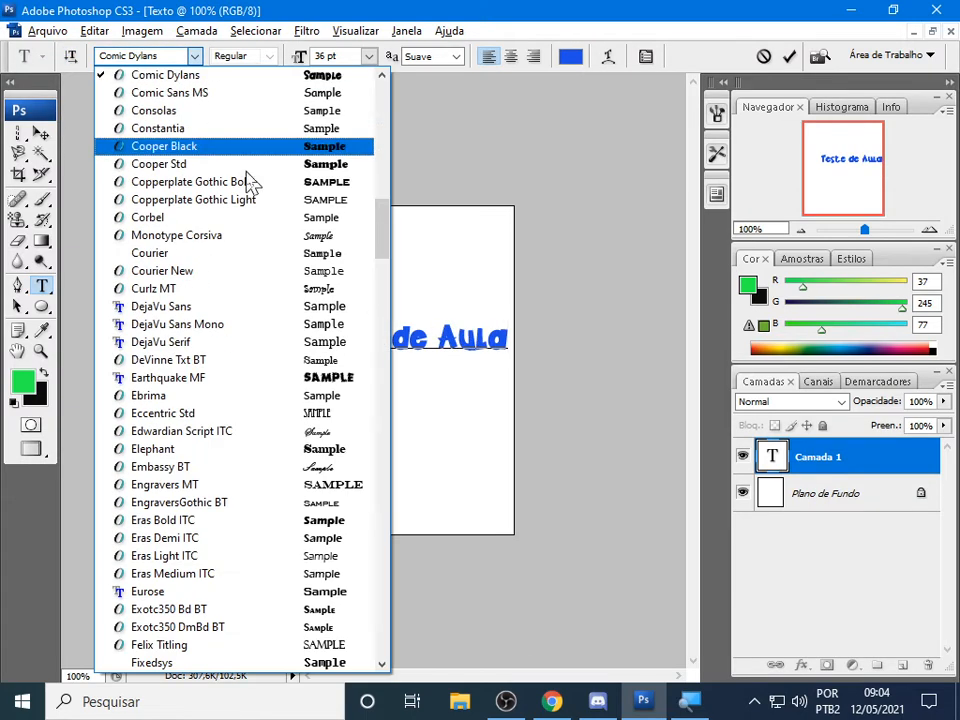
key("Escape")
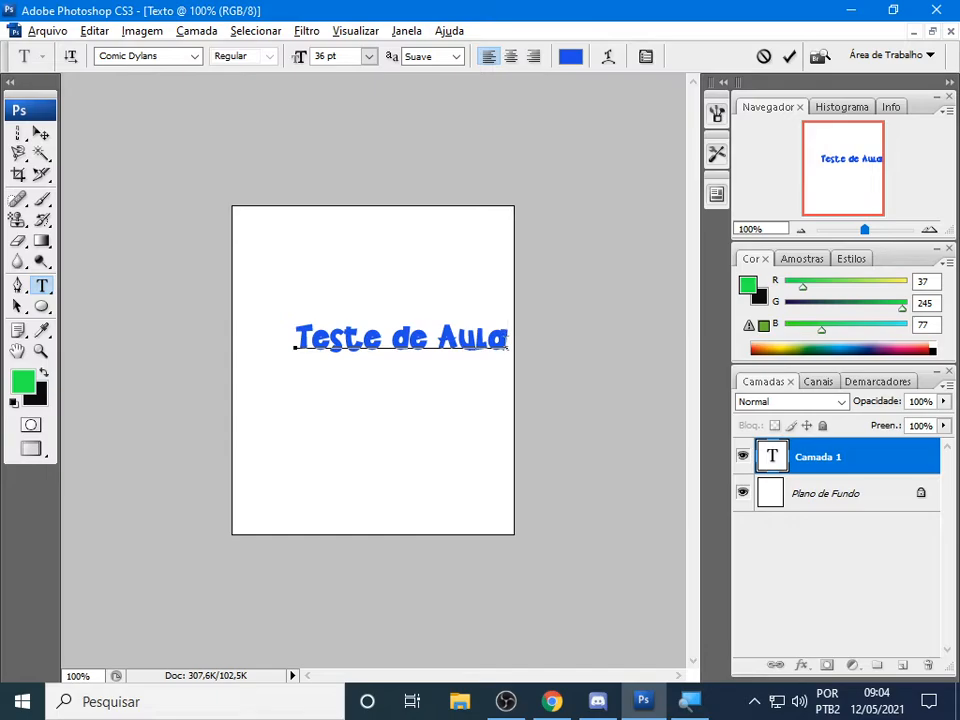
left_click_drag(508, 340, 294, 338)
left_click(194, 56)
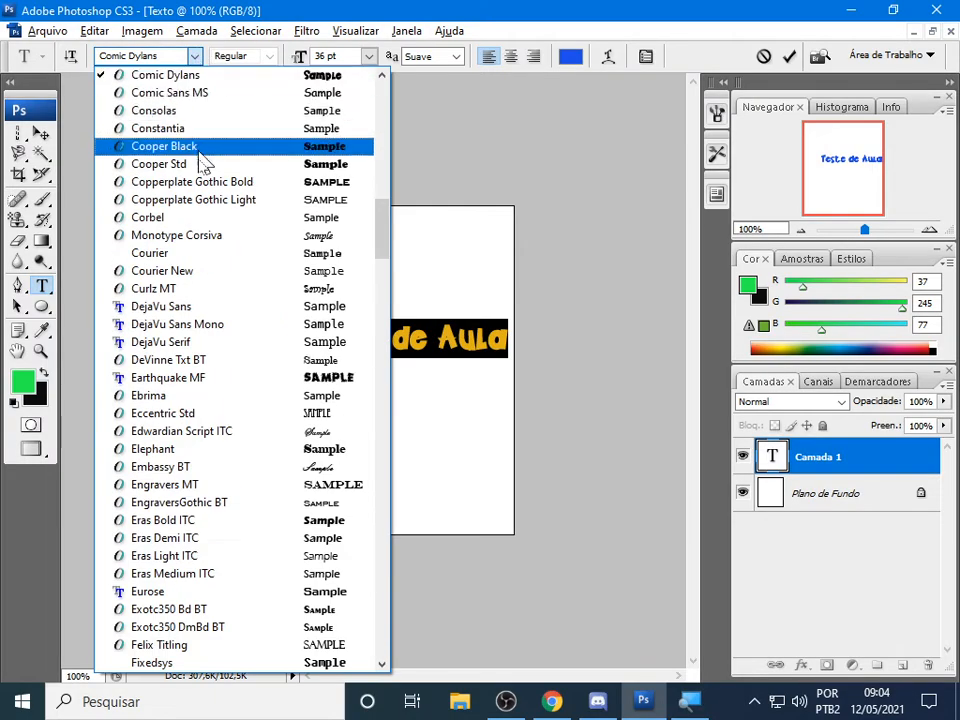
scroll(204, 279, "up", 15)
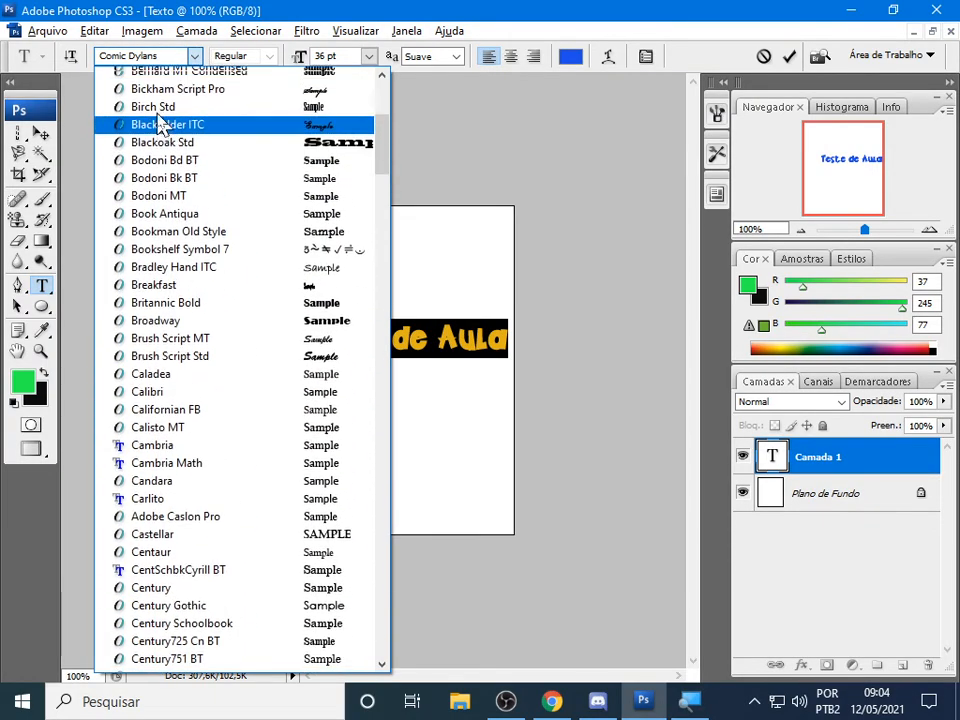
scroll(189, 244, "up", 7)
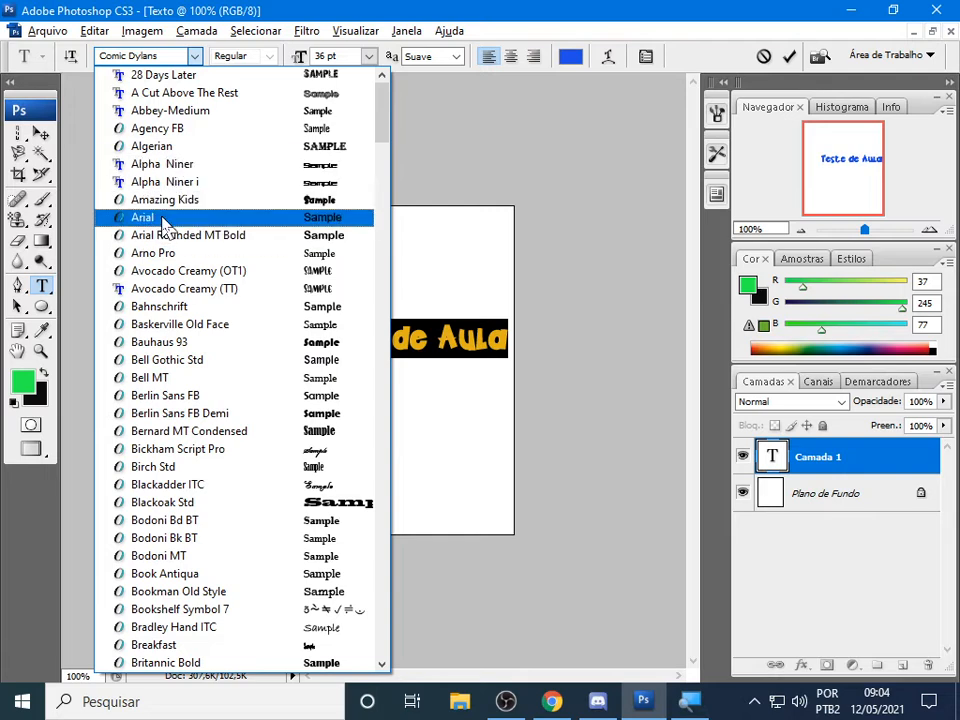
left_click(165, 220)
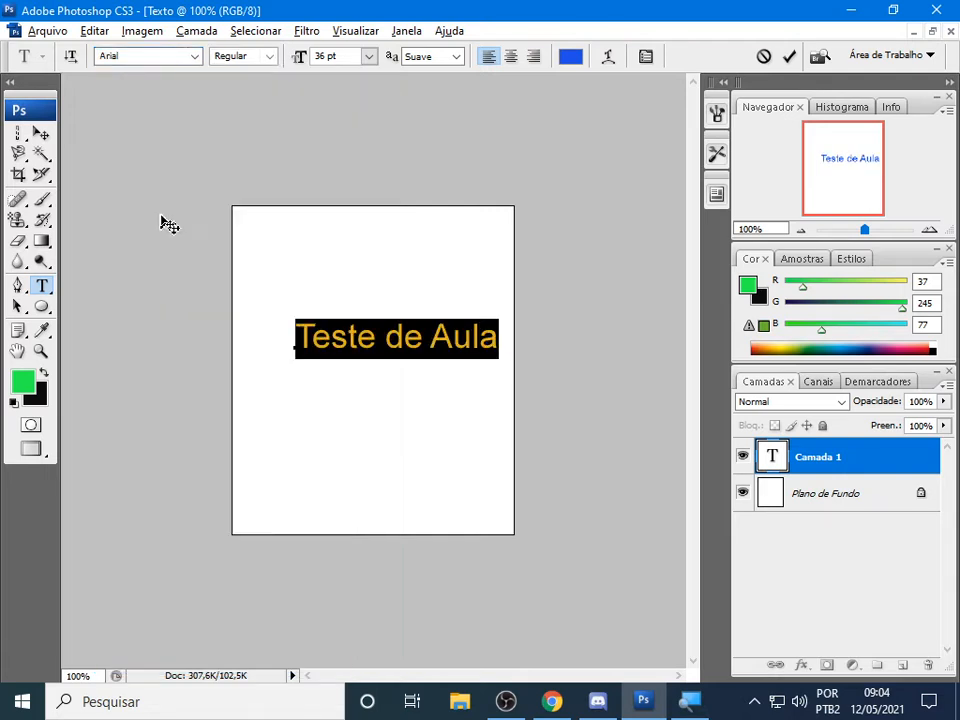
left_click(369, 56)
left_click(350, 330)
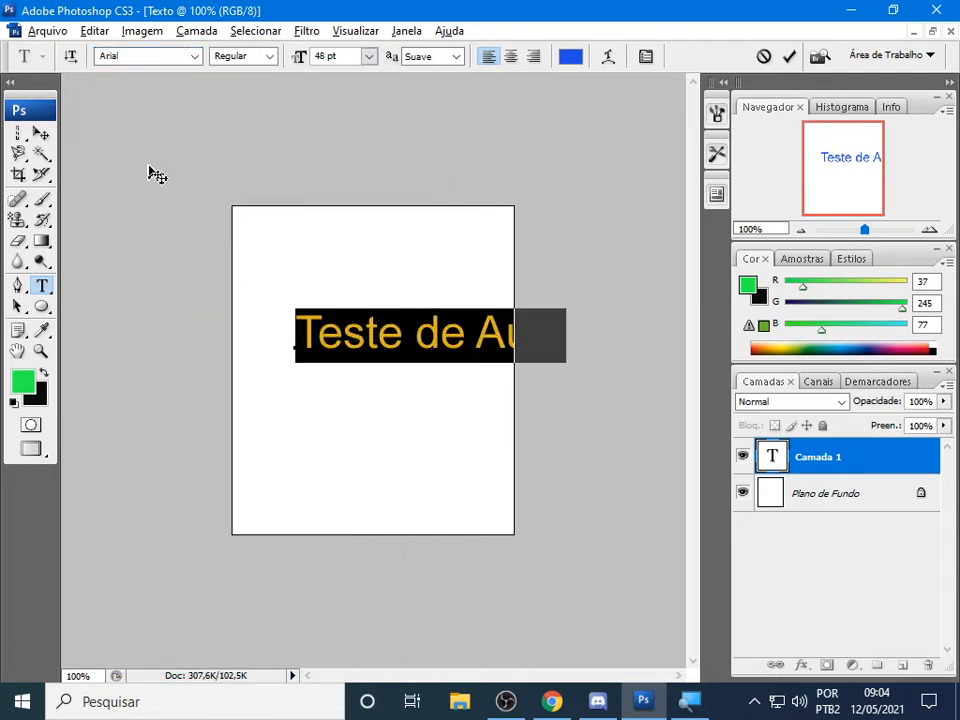
Move the "Teste de Aula" text left and slightly down to fit it within the canvas width
left_click(41, 133)
left_click_drag(403, 336, 360, 350)
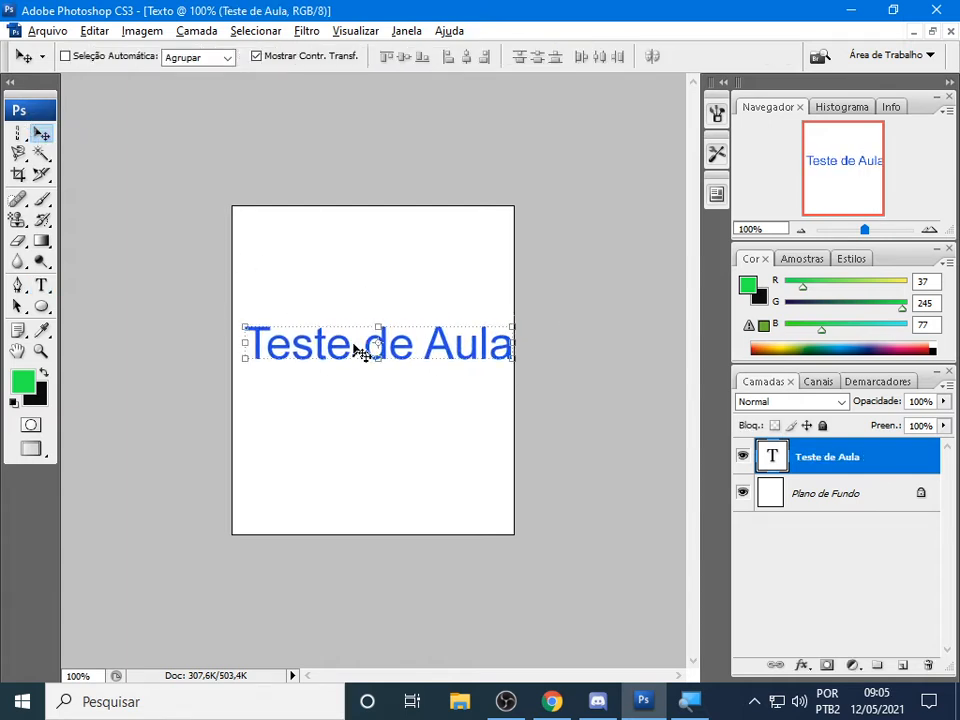
left_click(41, 285)
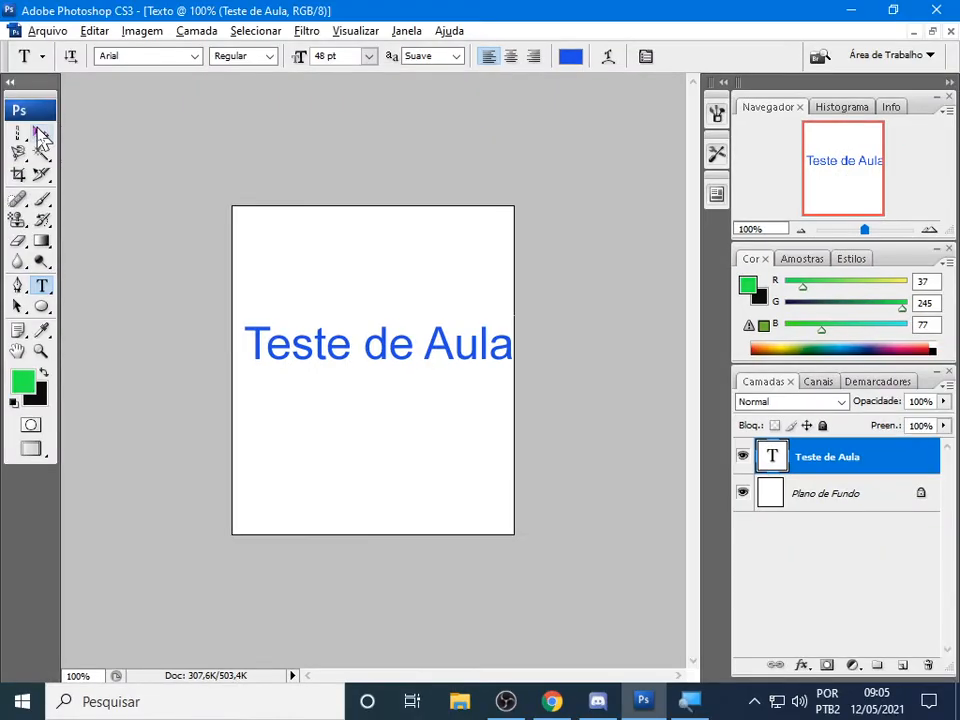
left_click(41, 134)
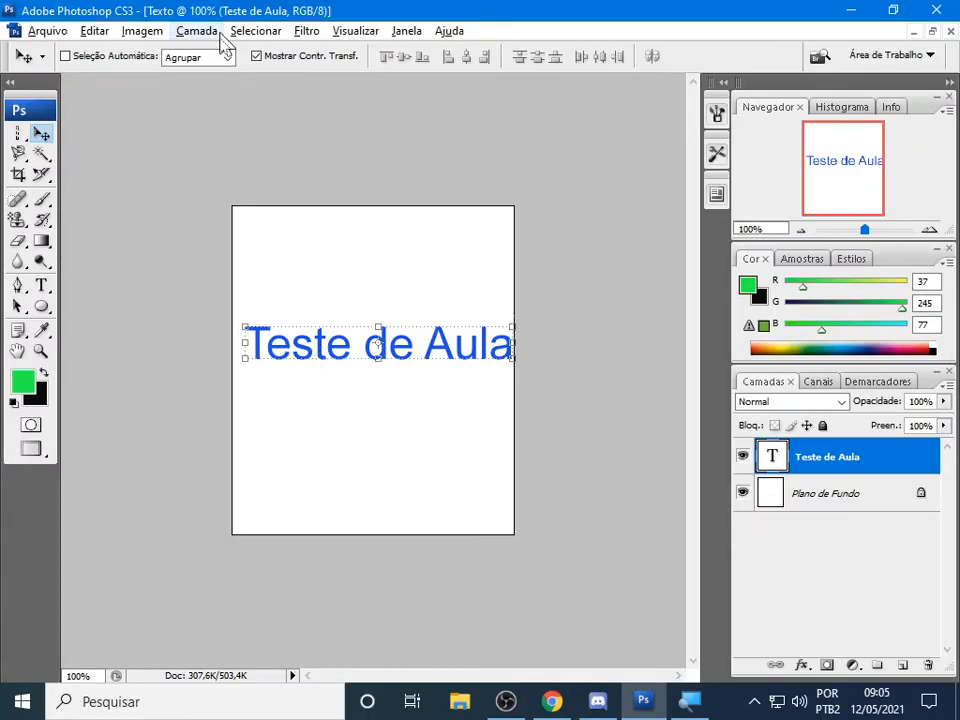
Toggle the display of the Move tool's transform controls off and on for the text layer
left_click(256, 56)
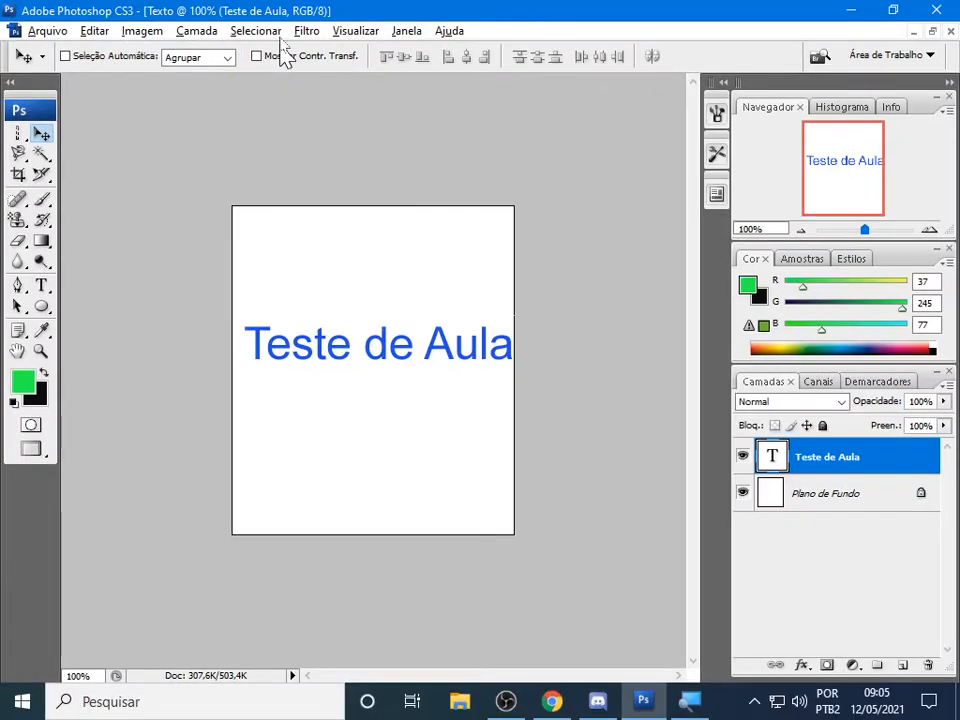
left_click(257, 57)
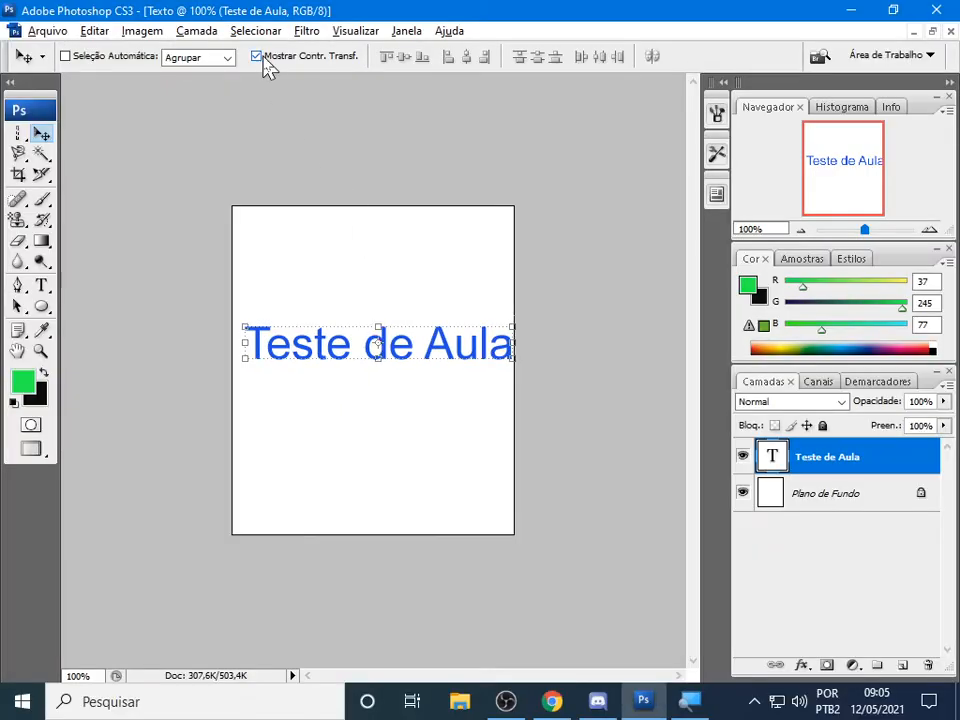
left_click(257, 57)
left_click(266, 67)
left_click(264, 60)
left_click(264, 60)
Stretch the text vertically to about 450% height, shift it horizontally to X 148.9 px and apply the transformation
left_click_drag(418, 343, 378, 223)
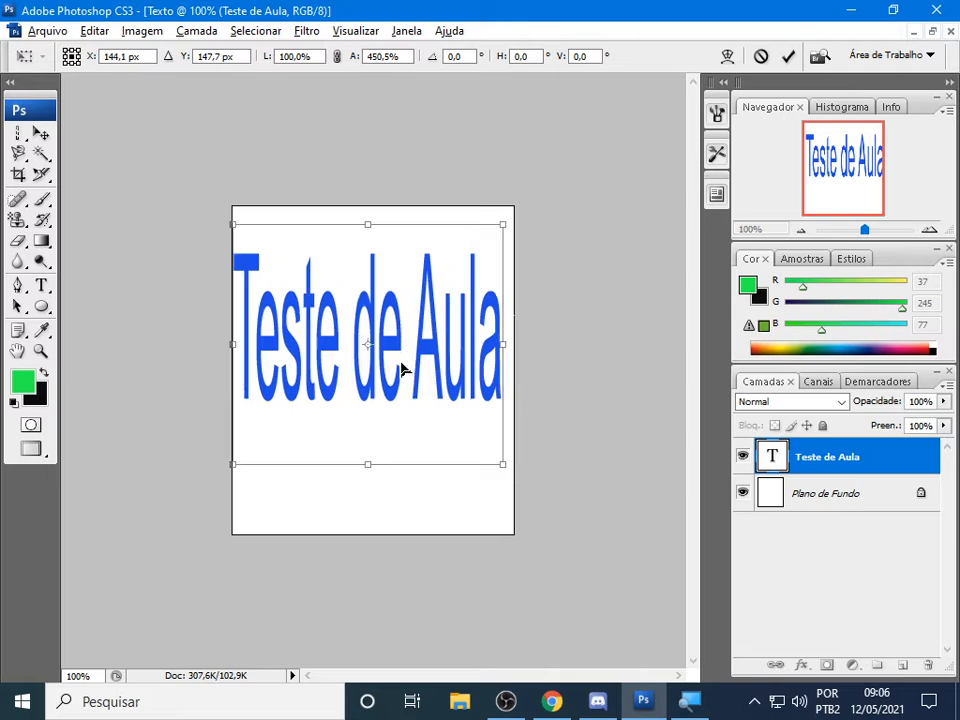
key("Left")
key("Left")
key("Left")
key("Left")
key("Left")
key("Left")
key("Left")
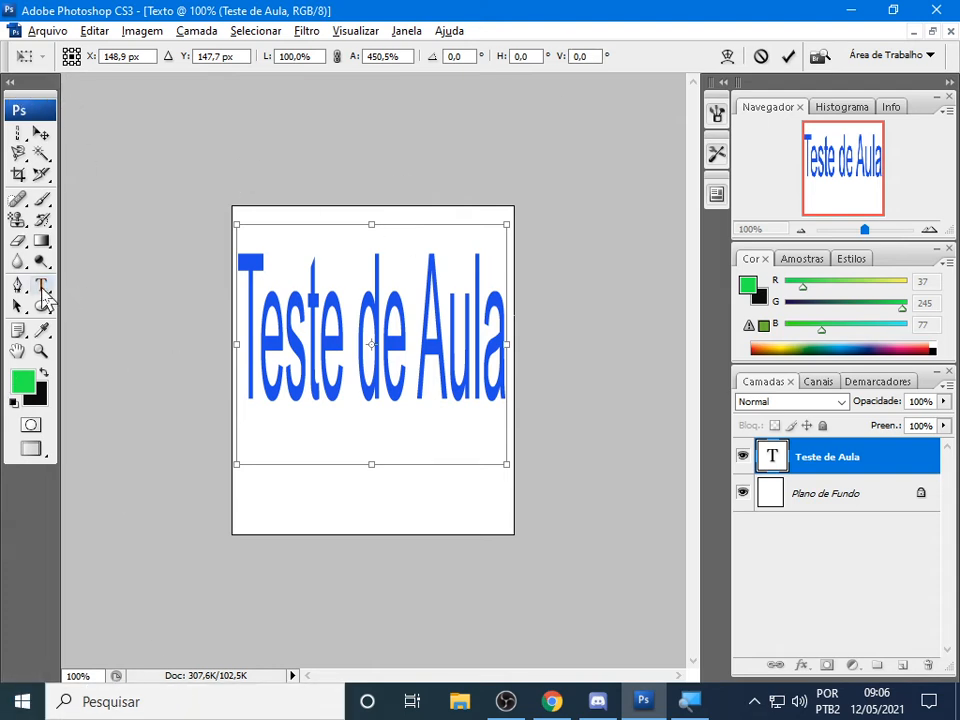
left_click(41, 290)
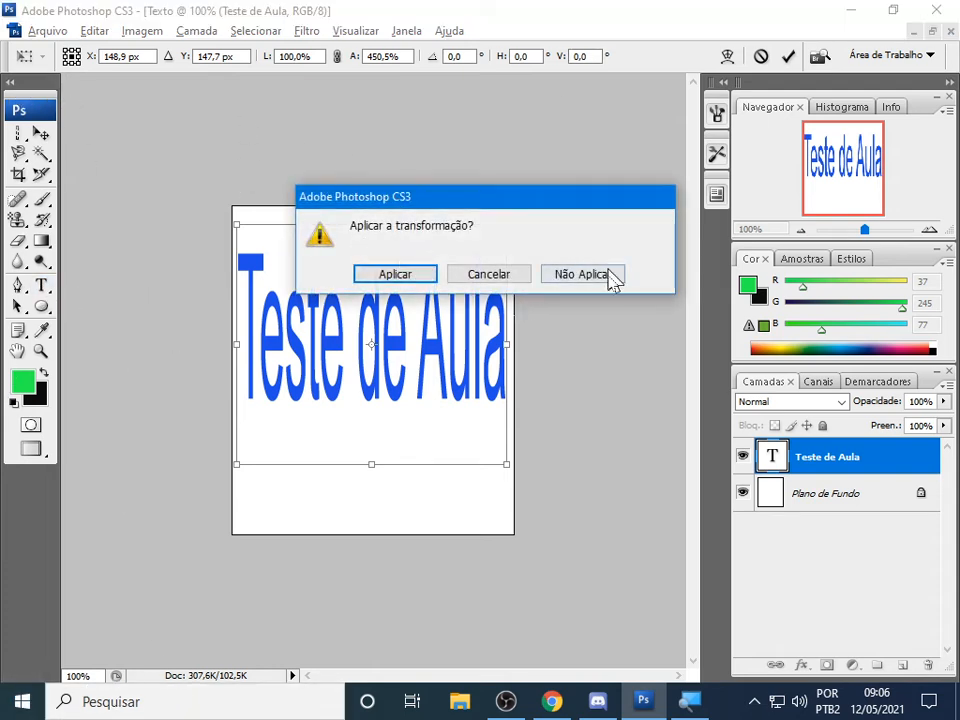
left_click(412, 277)
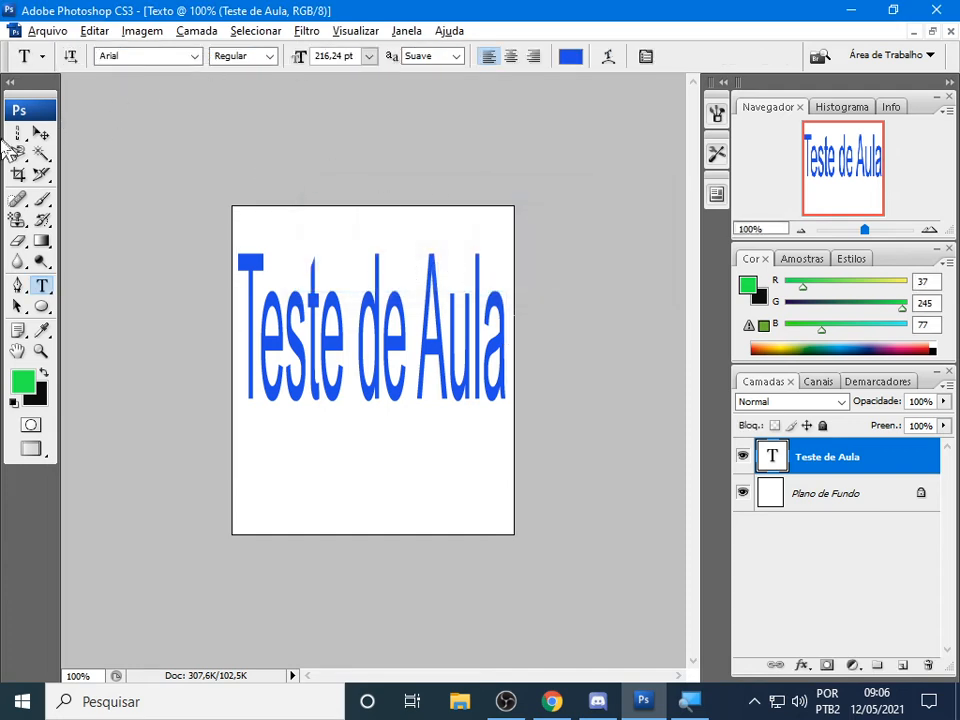
left_click(40, 134)
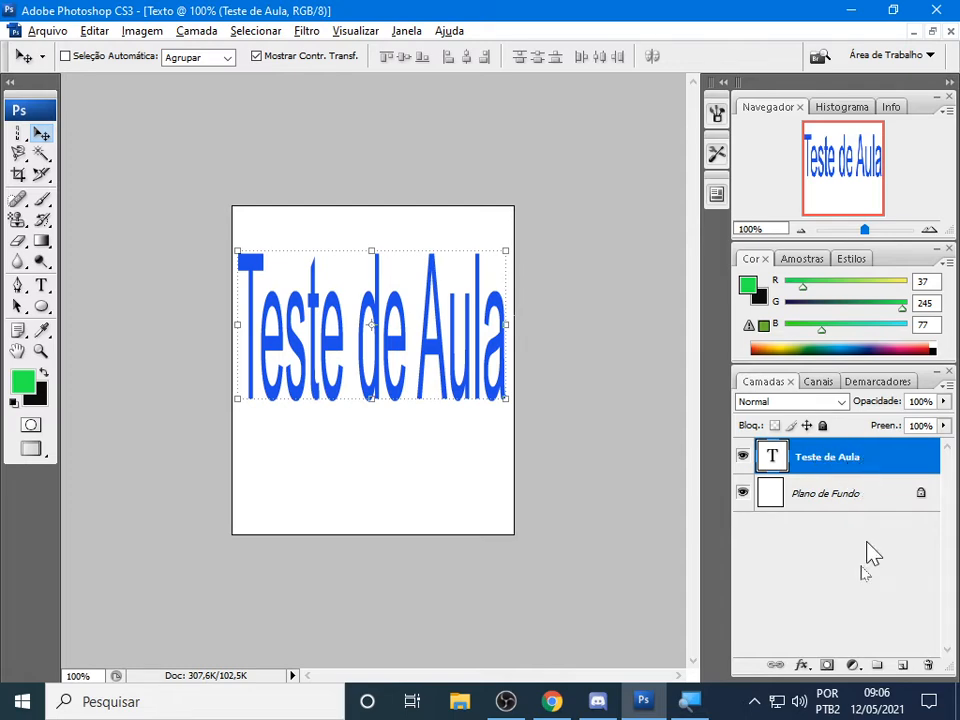
key("ctrl+1")
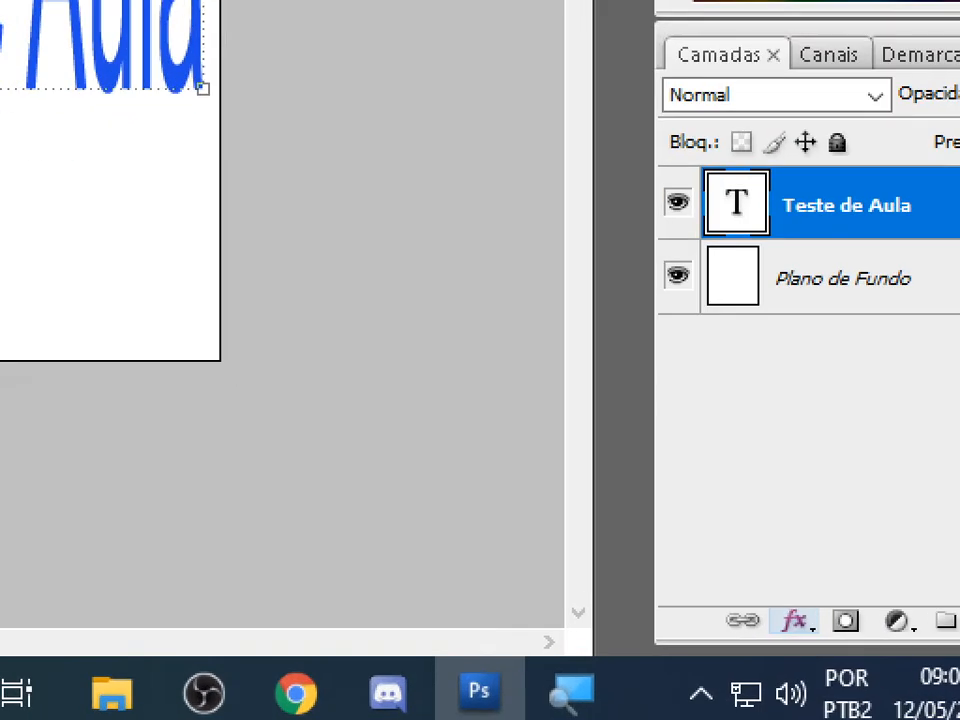
scroll(804, 672, "up", 2)
left_click(822, 674)
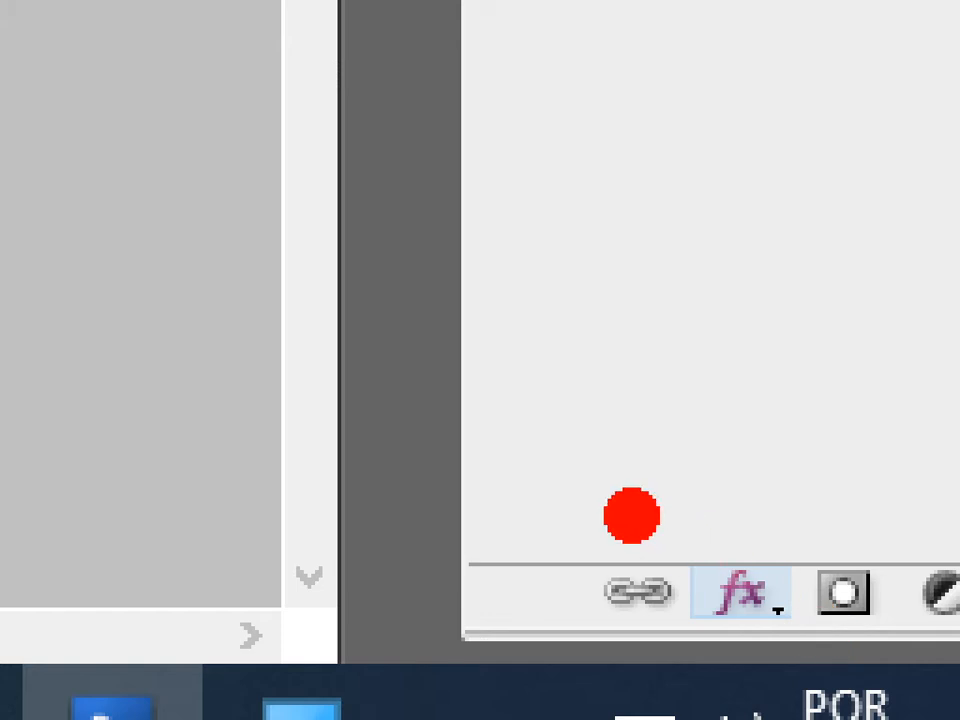
mouse_move(628, 493)
left_mouse_down()
mouse_move(703, 707)
mouse_move(841, 707)
left_mouse_up()
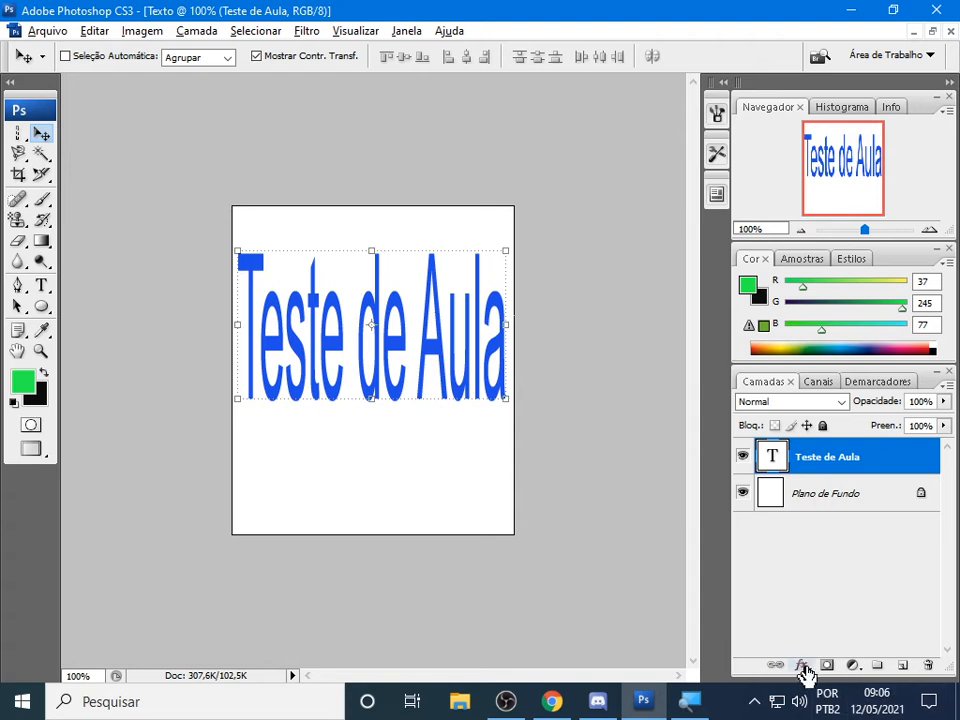
Add a drop shadow style to the Teste de Aula layer and reposition the style dialog to view the text
left_click(802, 666)
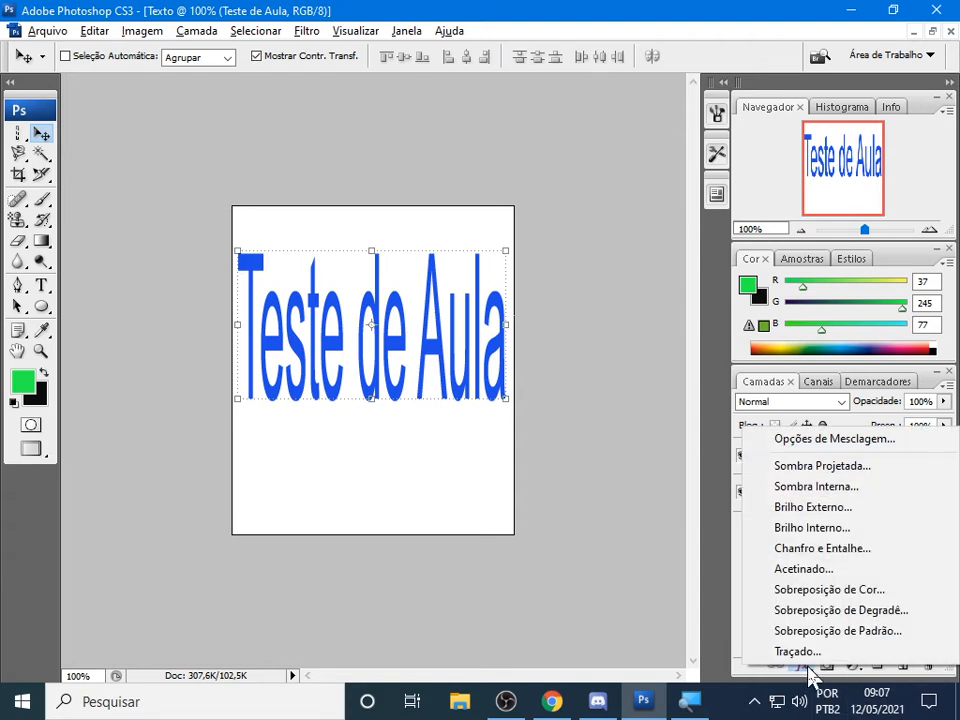
left_click(820, 467)
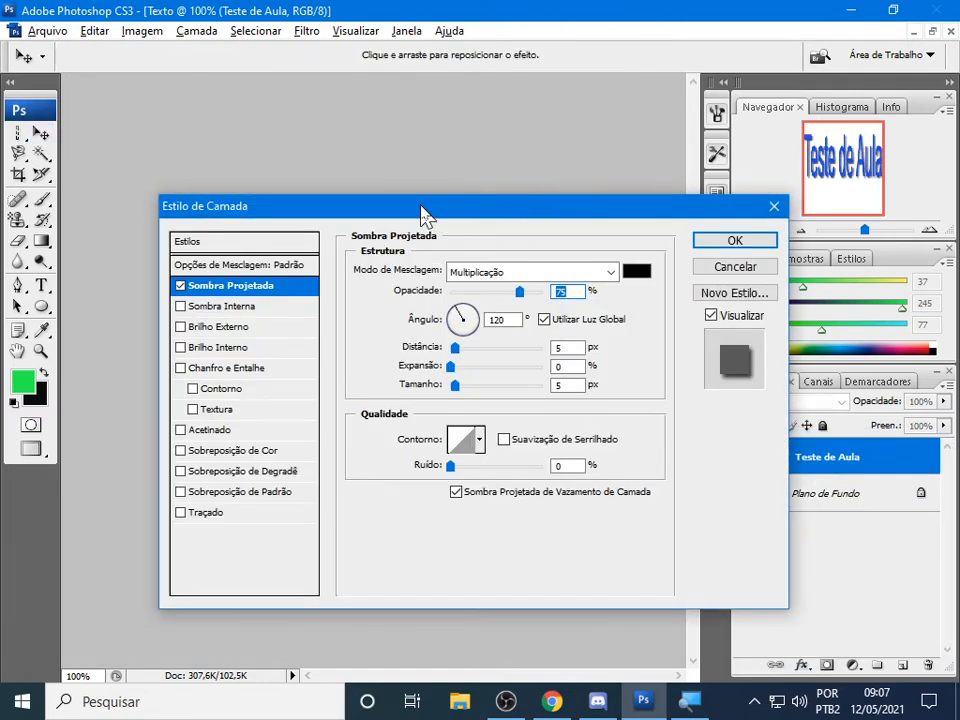
left_click_drag(421, 214, 634, 156)
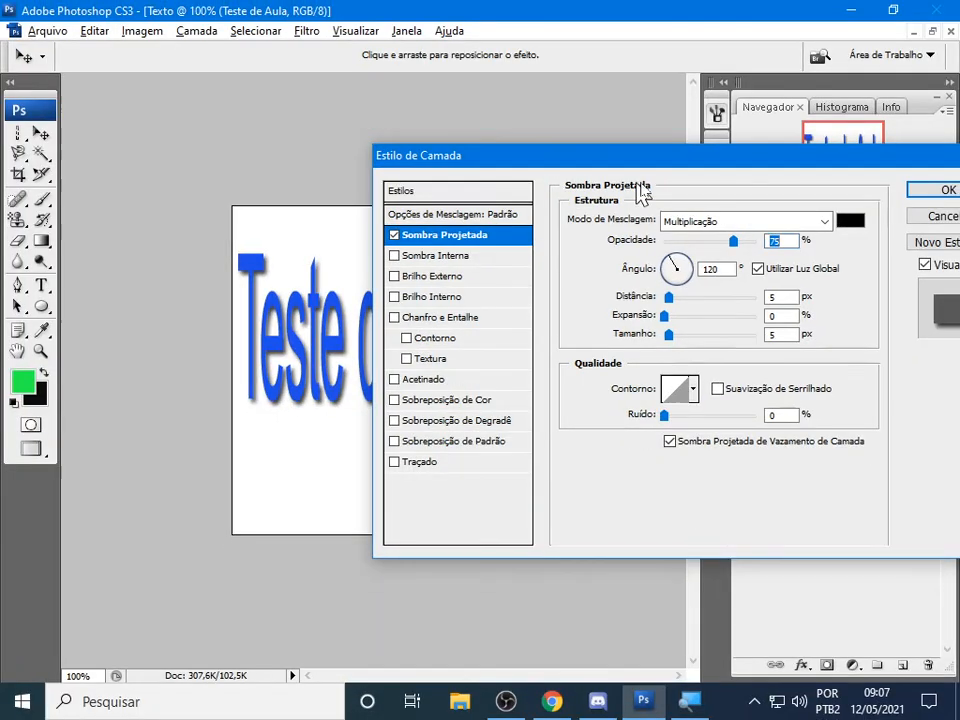
left_click_drag(776, 161, 826, 480)
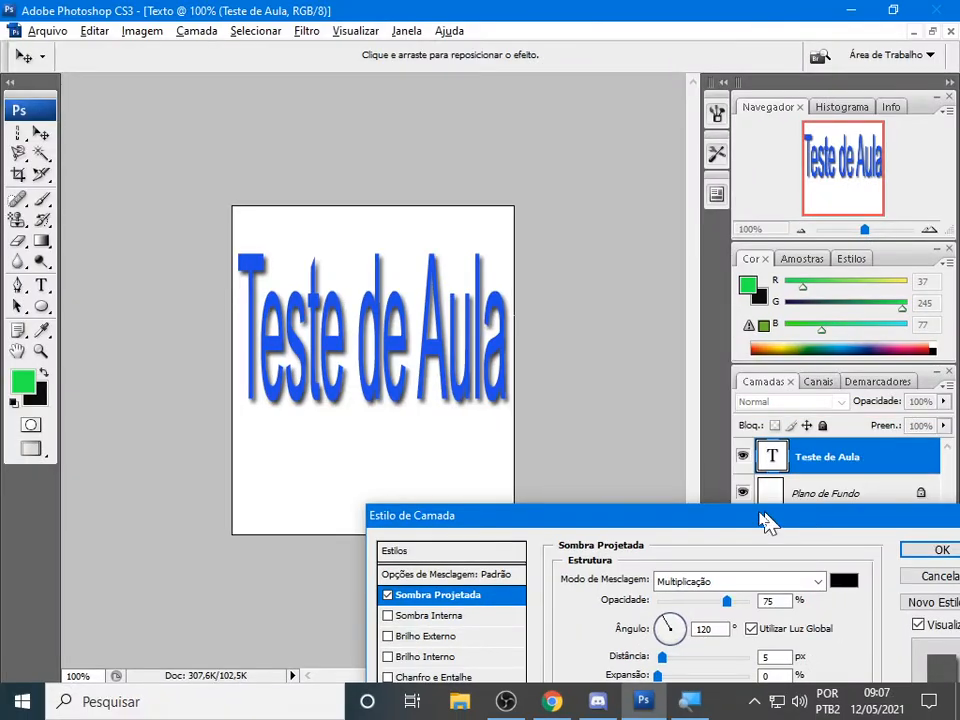
left_click_drag(645, 518, 617, 206)
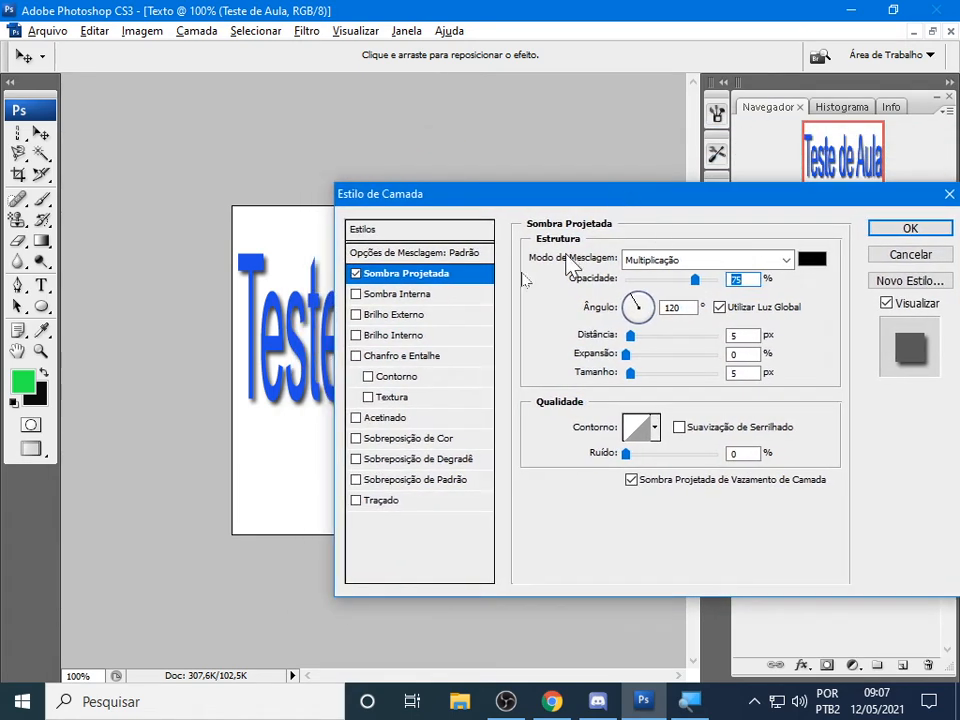
Switch the drop shadow off and on again to compare its effect on the text
left_click(355, 273)
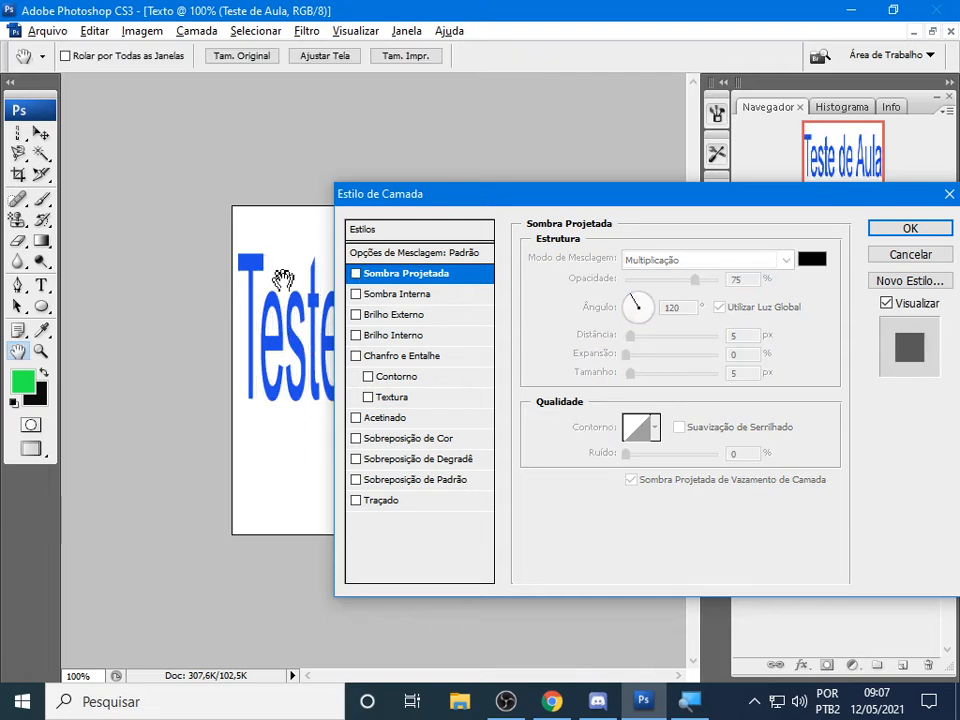
left_click(396, 276)
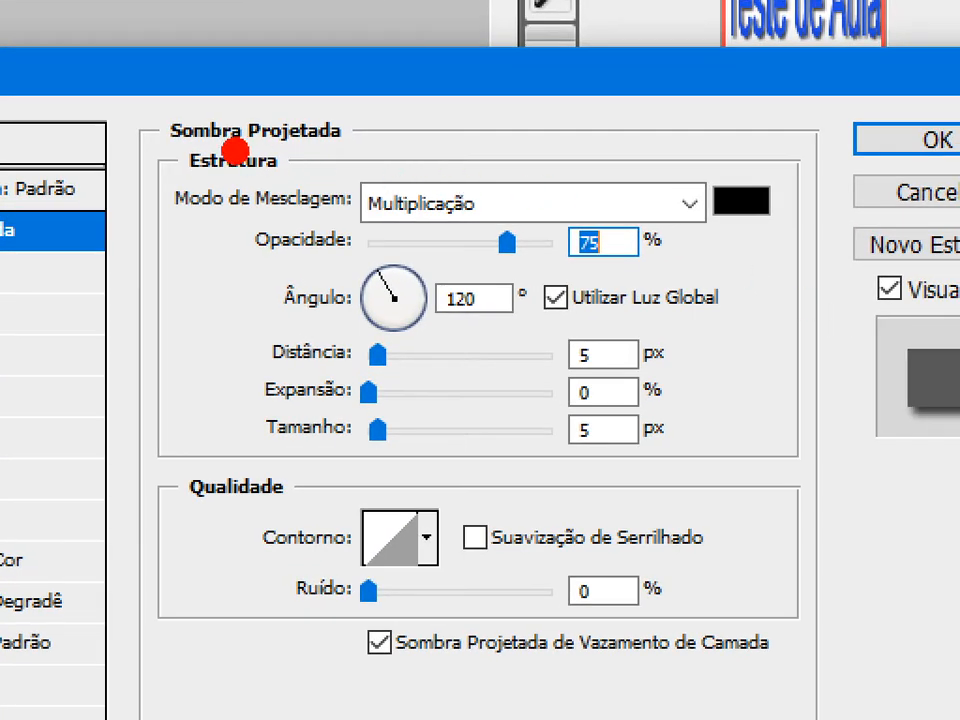
mouse_move(111, 98)
left_mouse_down()
mouse_move(686, 300)
mouse_move(866, 700)
left_mouse_up()
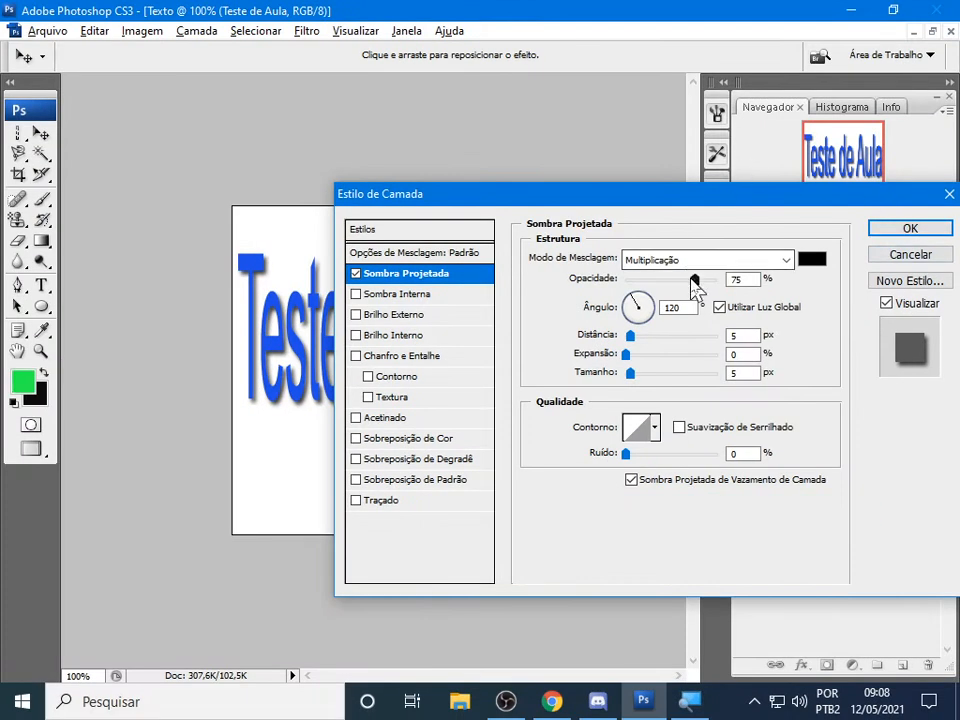
Set the drop shadow's opacity to 100% and try a green hue of 120° for the shadow color
left_click_drag(694, 281, 723, 270)
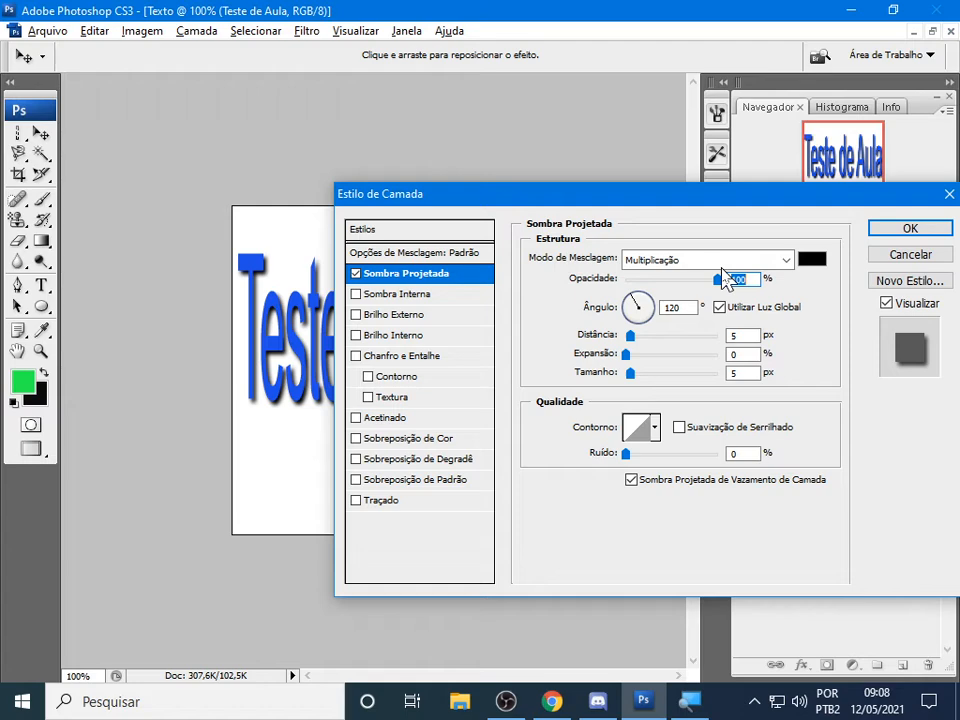
left_click(813, 262)
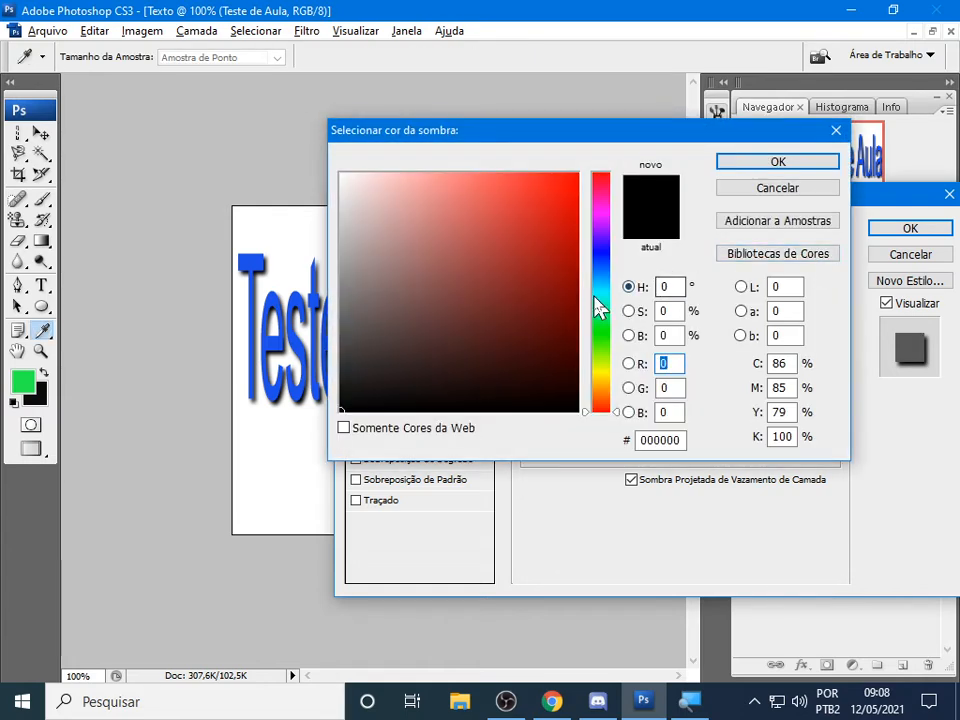
left_click(611, 236)
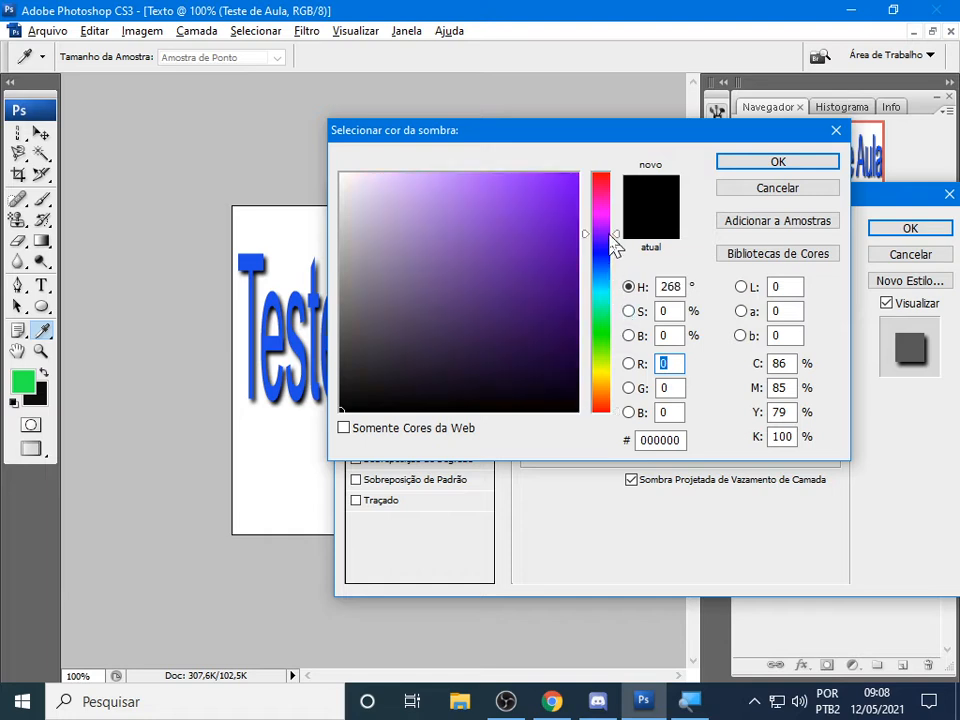
left_click_drag(612, 237, 632, 340)
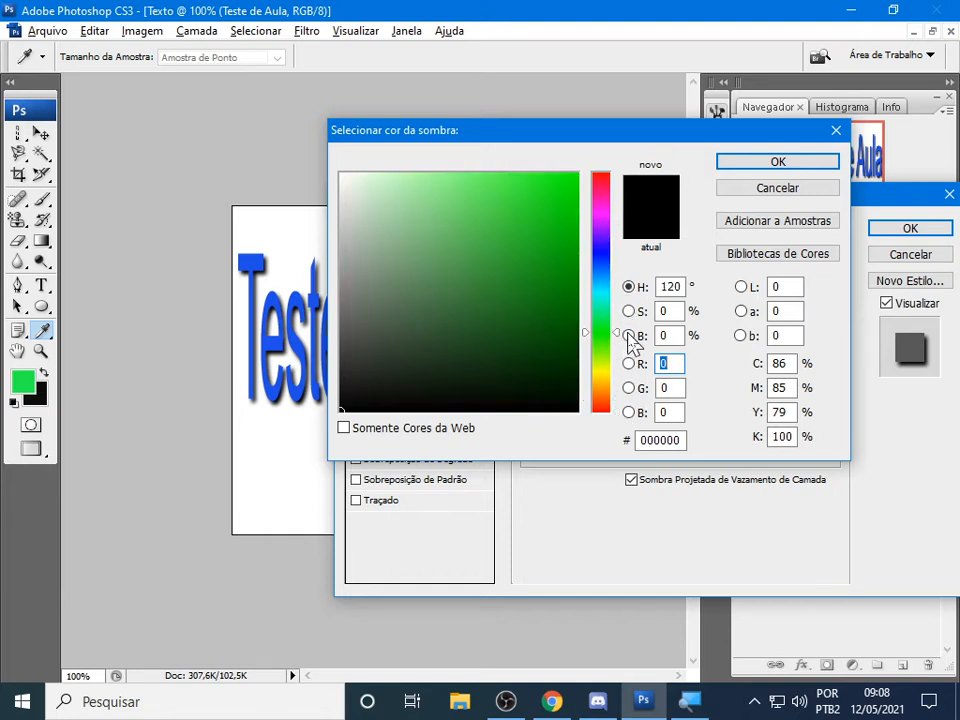
left_click(804, 162)
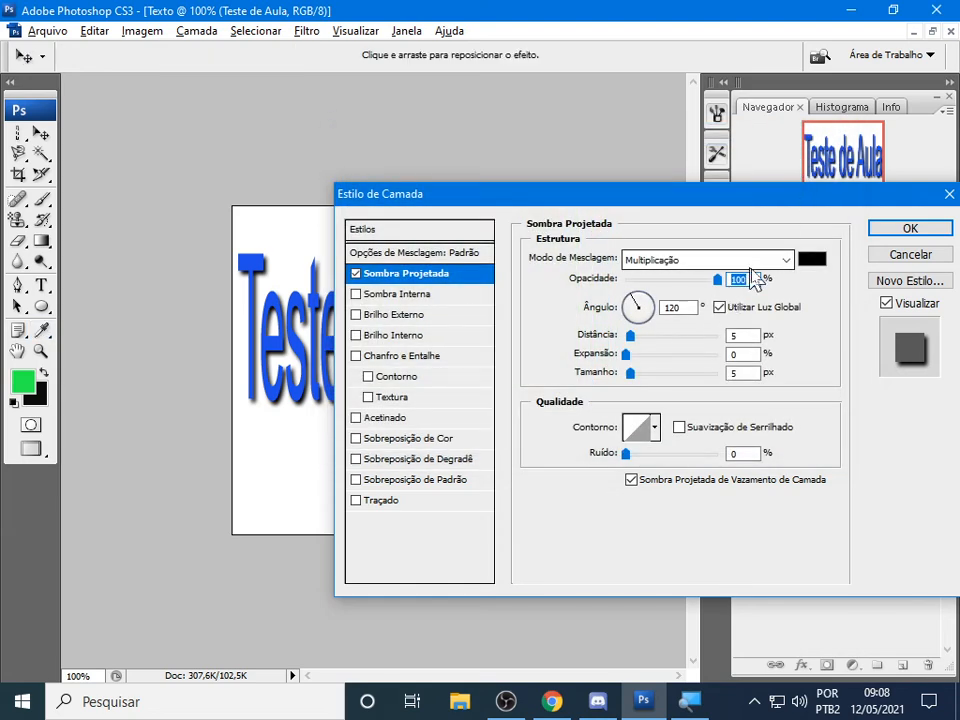
Preview green, blue and pink for the drop shadow, and set its color to yellow-green #c0e930
left_click(822, 262)
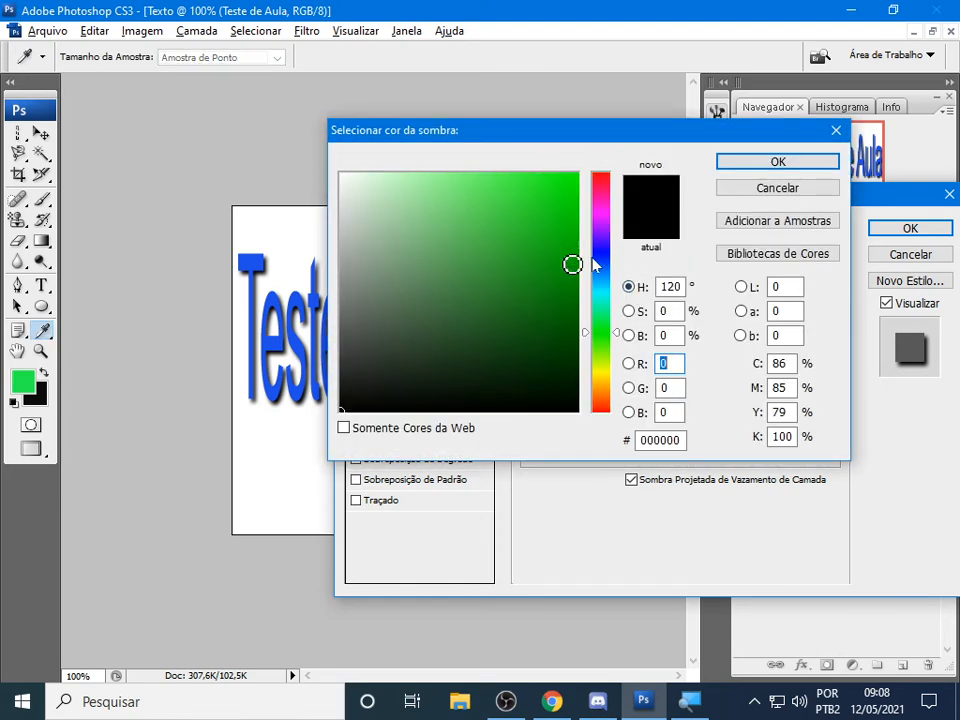
left_click_drag(480, 224, 545, 215)
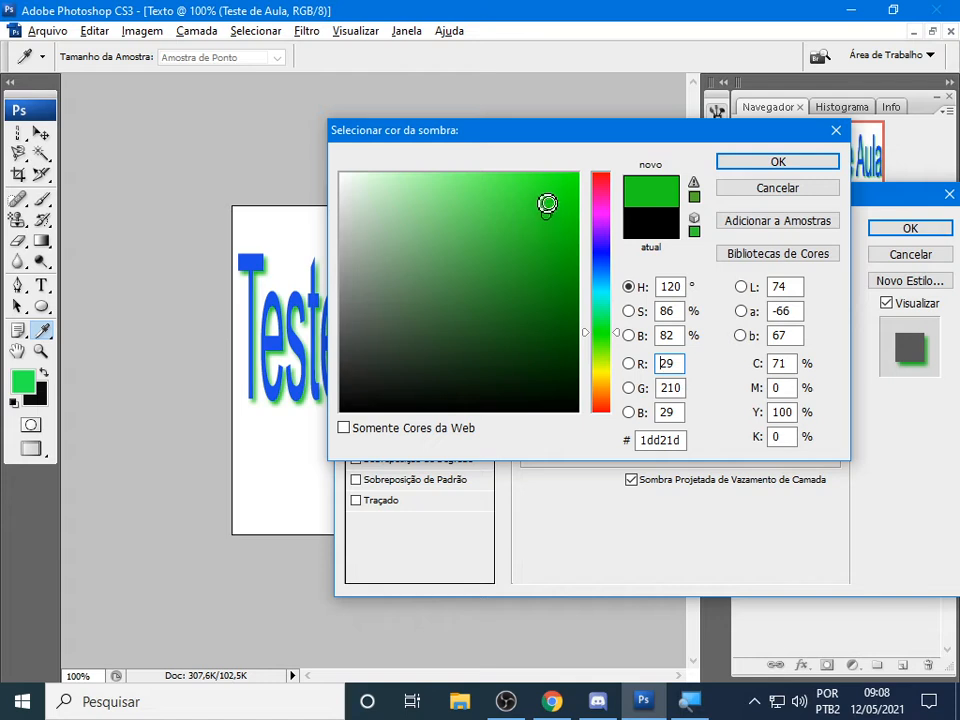
left_click(562, 191)
left_click(600, 255)
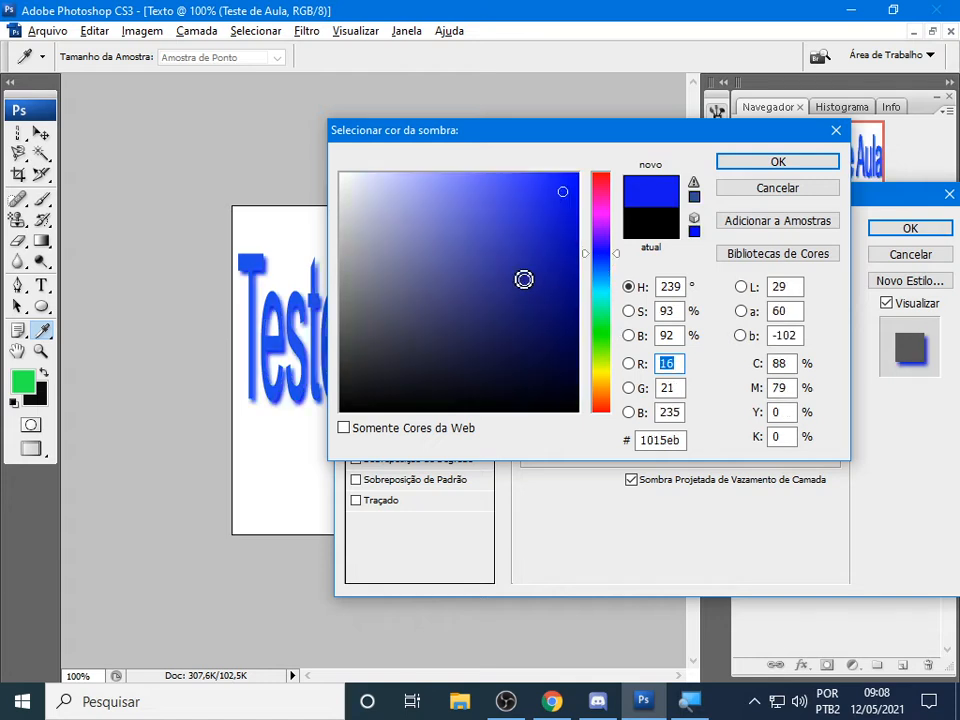
left_click(523, 280)
left_click(600, 199)
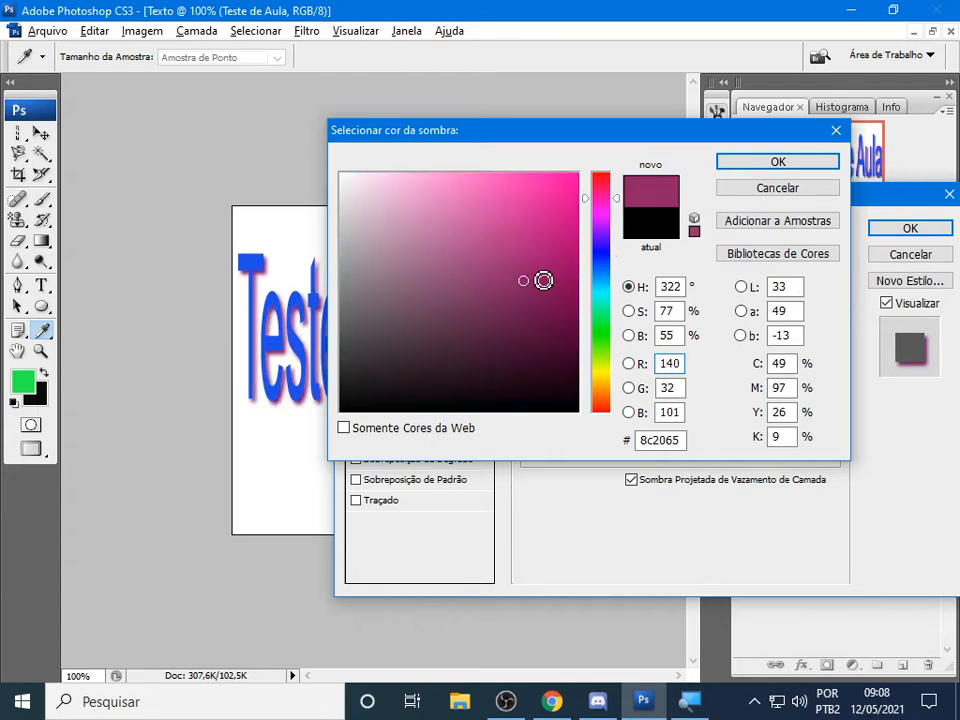
mouse_move(525, 223)
left_mouse_down()
mouse_move(531, 199)
mouse_move(553, 183)
left_mouse_up()
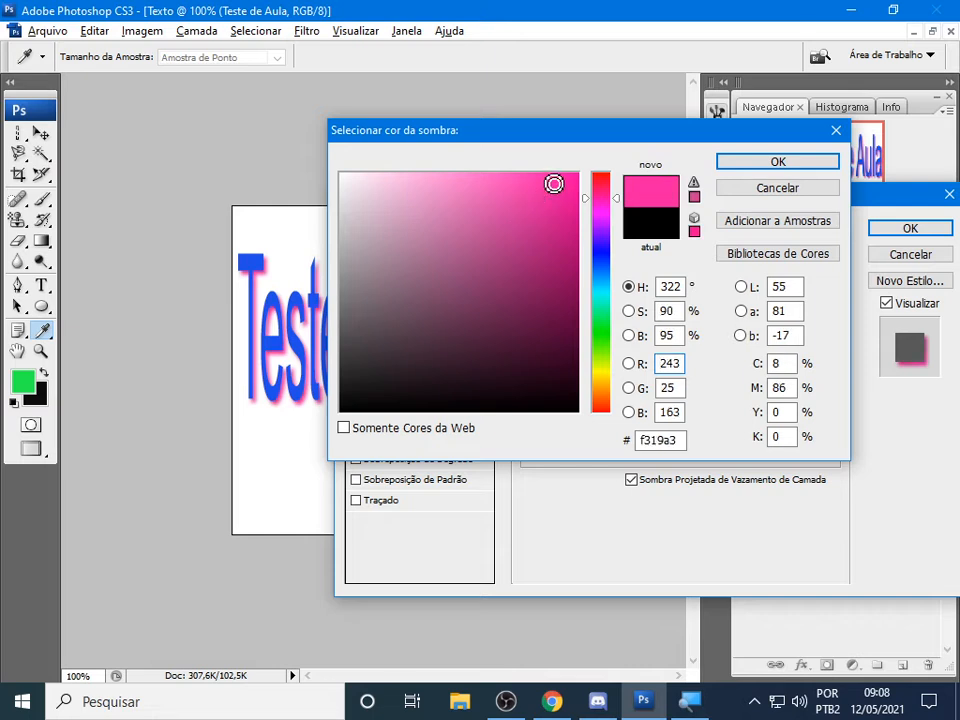
left_click(606, 364)
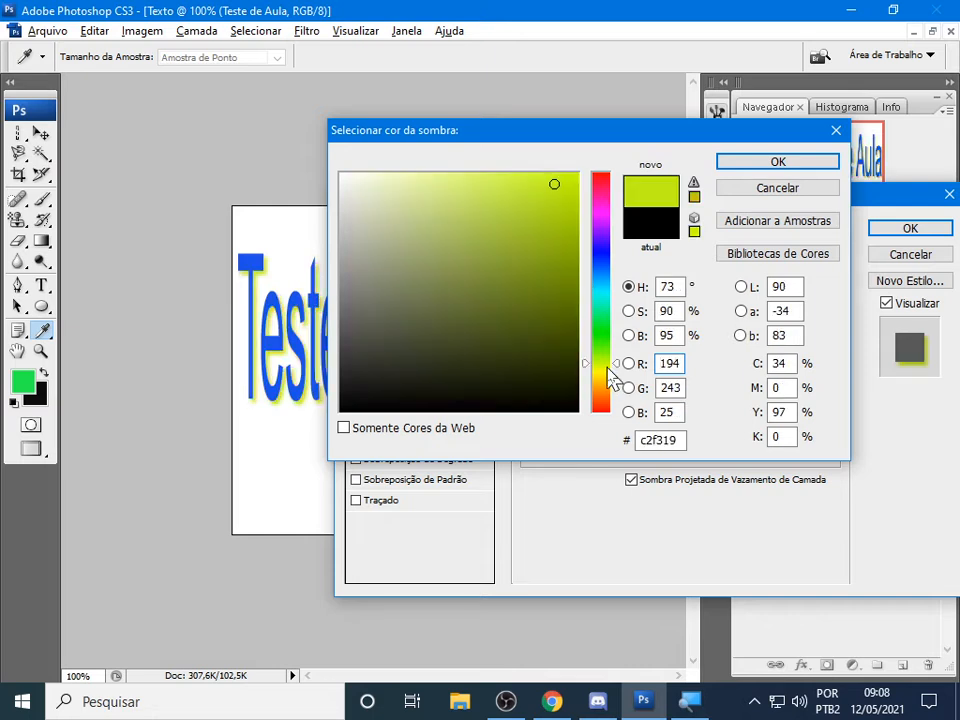
left_click(553, 204)
left_click(528, 193)
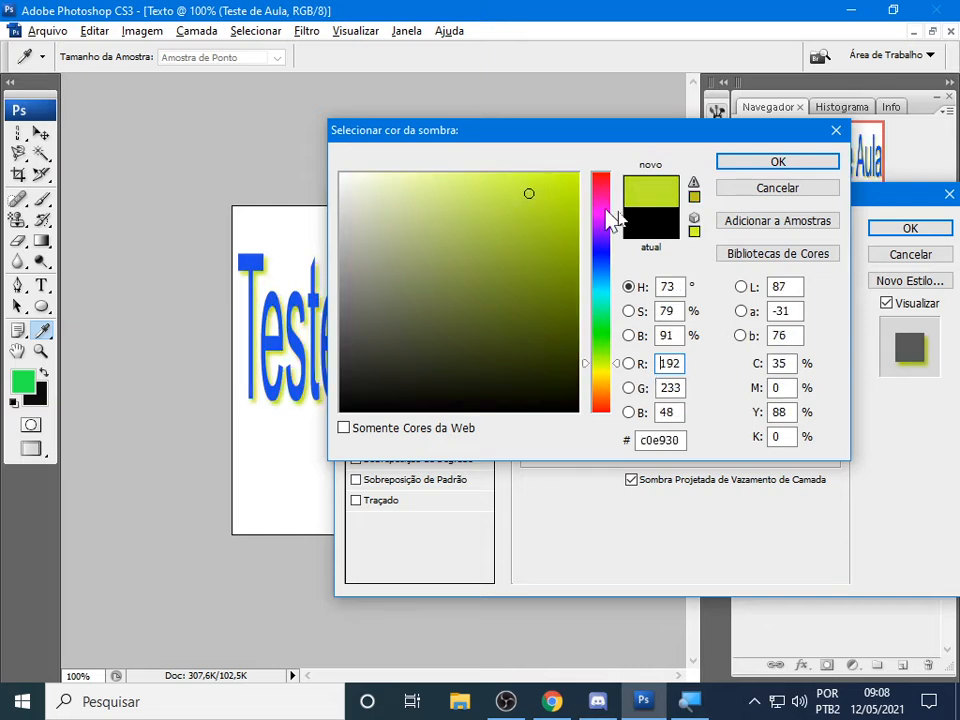
left_click(791, 165)
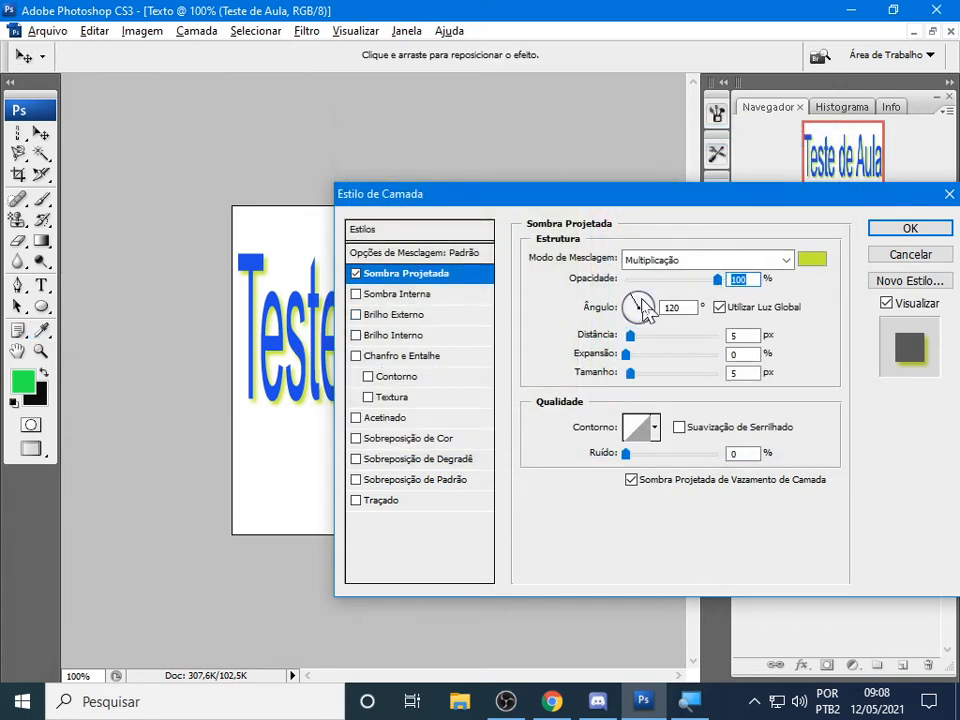
Set the drop shadow's angle to -67°, distance to 10 px, spread to 48% and size to 29 px
left_click_drag(645, 311, 670, 308)
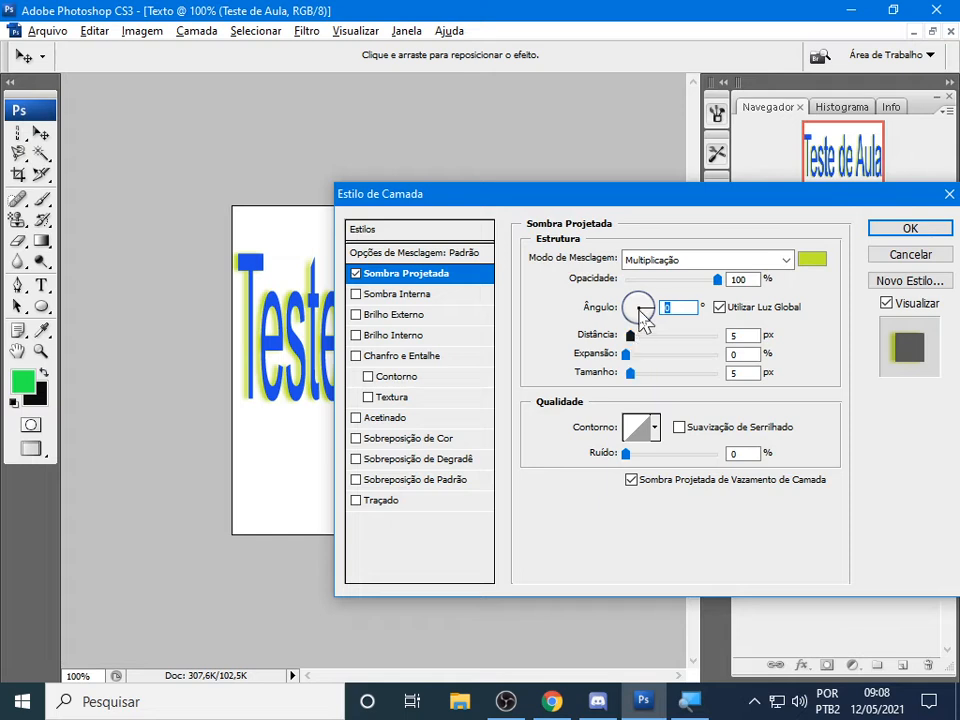
left_click_drag(640, 310, 636, 346)
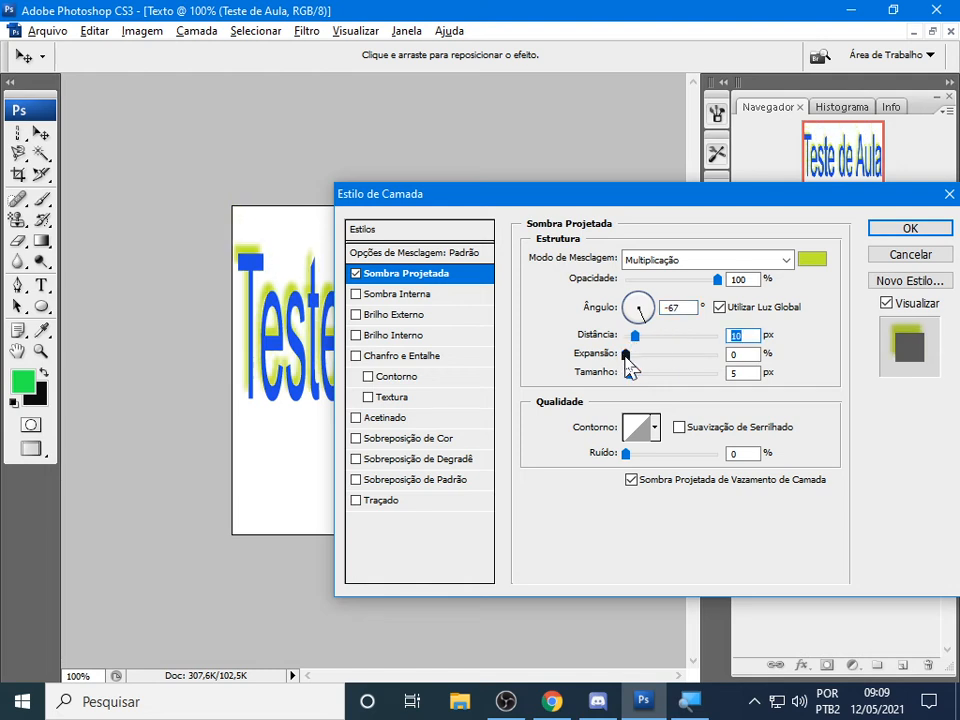
left_click_drag(631, 358, 645, 387)
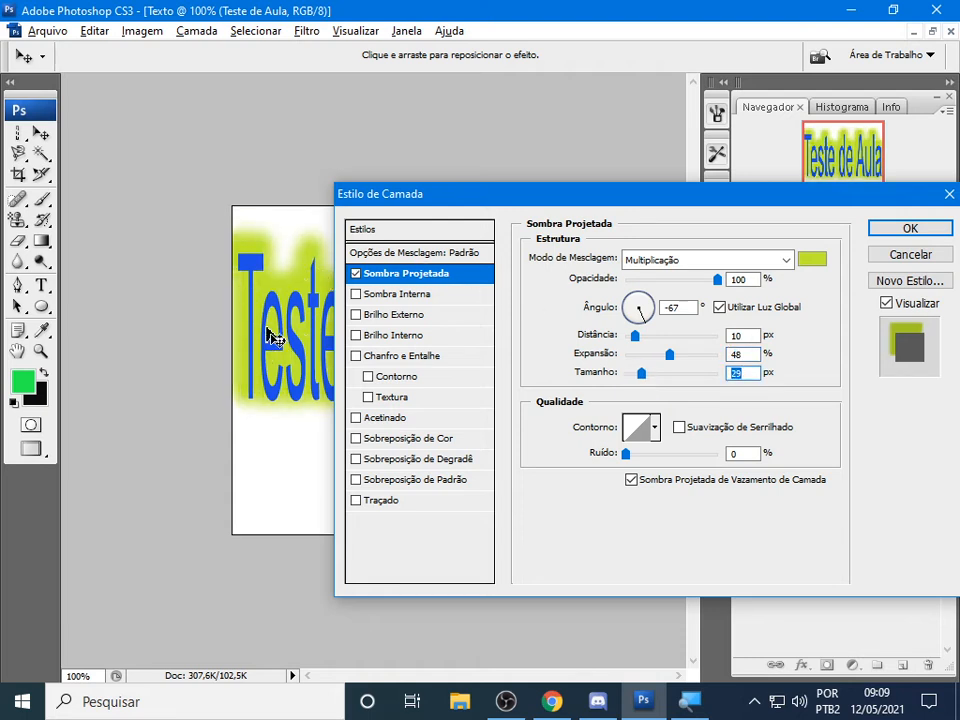
Try several contour shapes on the drop shadow, including the single-peak and straight linear ones
left_click(656, 427)
left_click(642, 472)
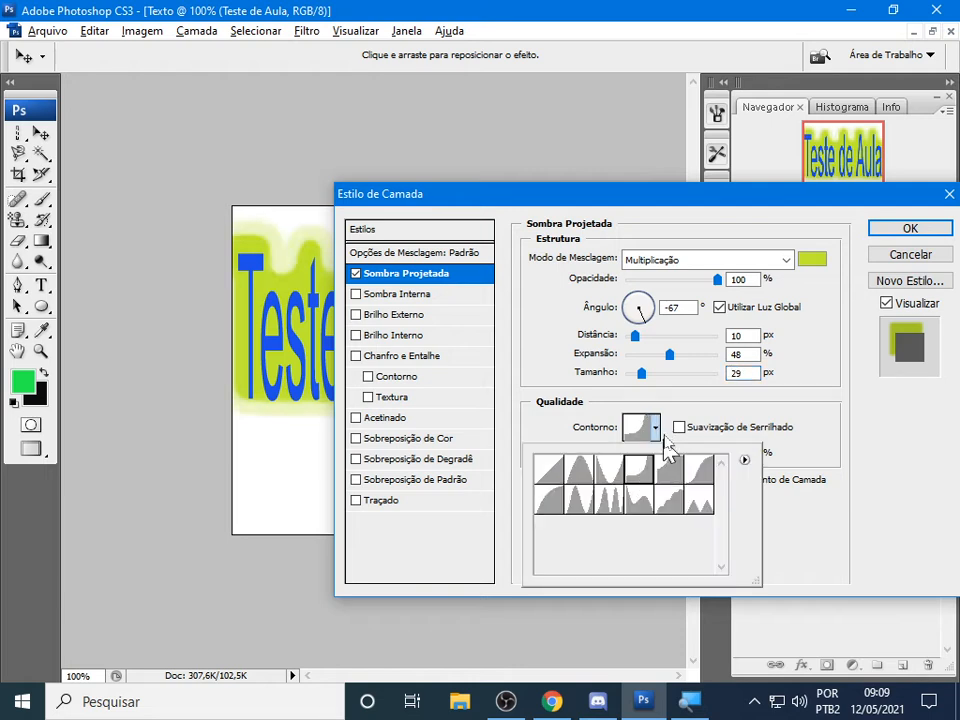
left_click(654, 427)
left_click(655, 429)
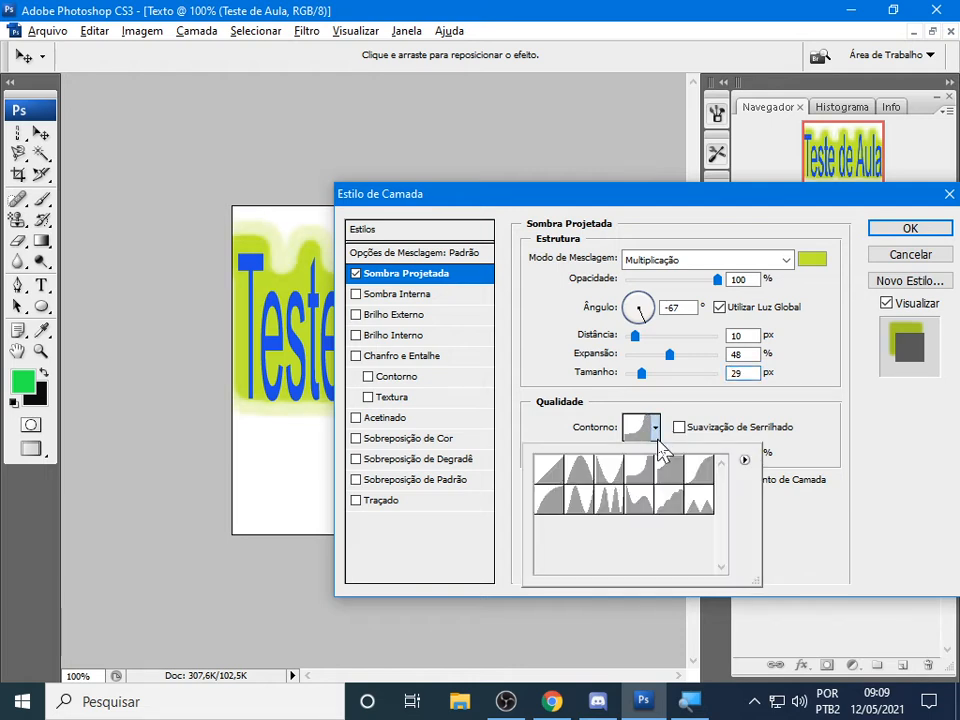
left_click(578, 472)
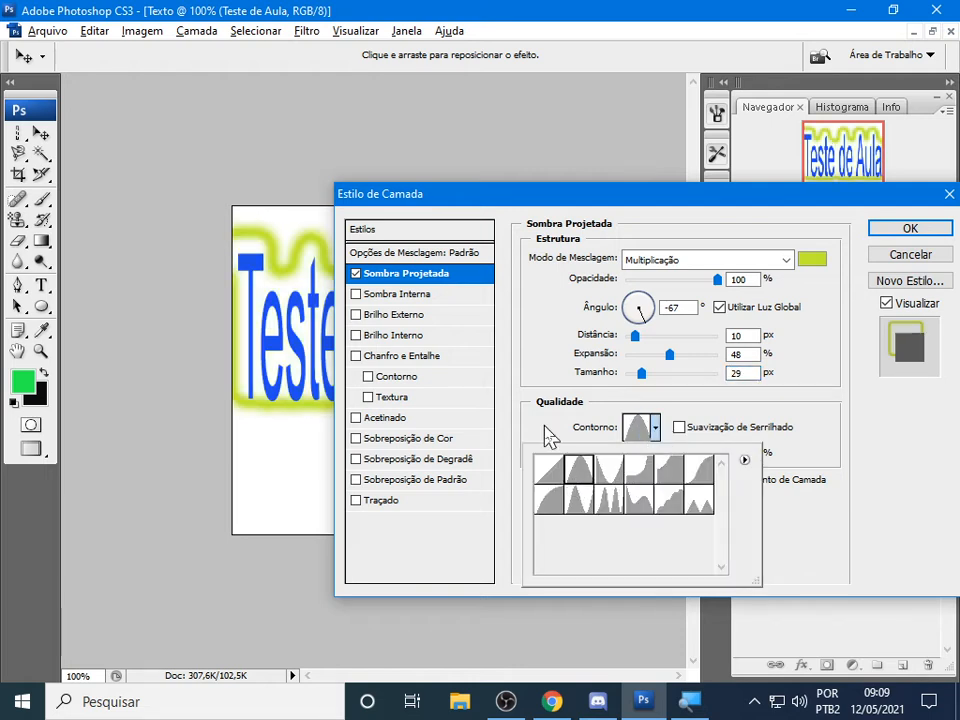
left_click(660, 440)
left_click(656, 432)
left_click(556, 480)
left_click(656, 430)
left_click(656, 432)
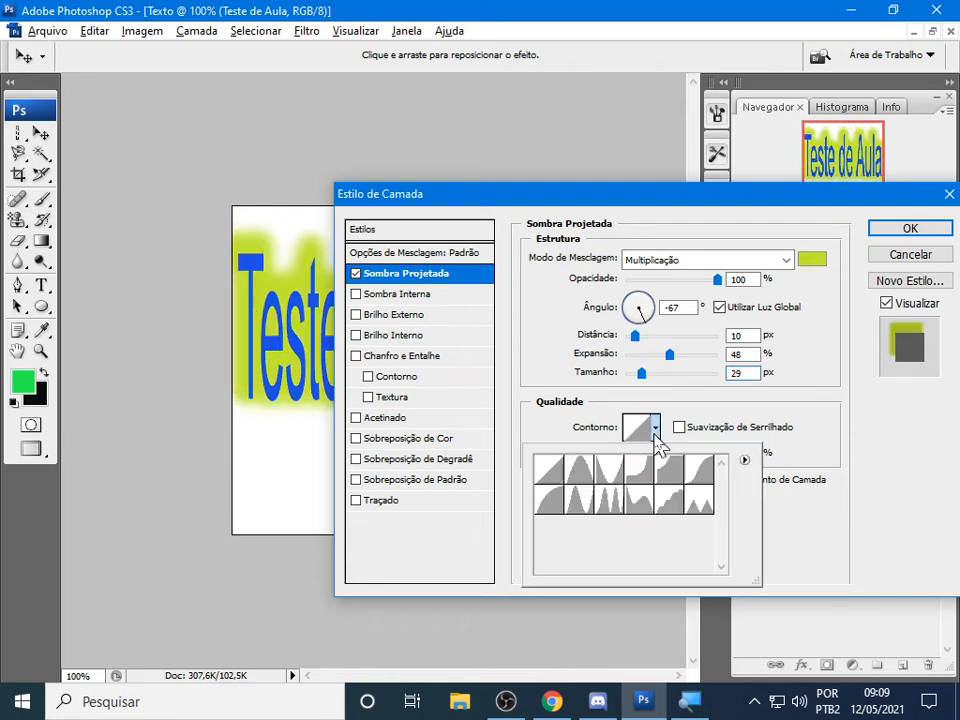
left_click(672, 467)
left_click(656, 431)
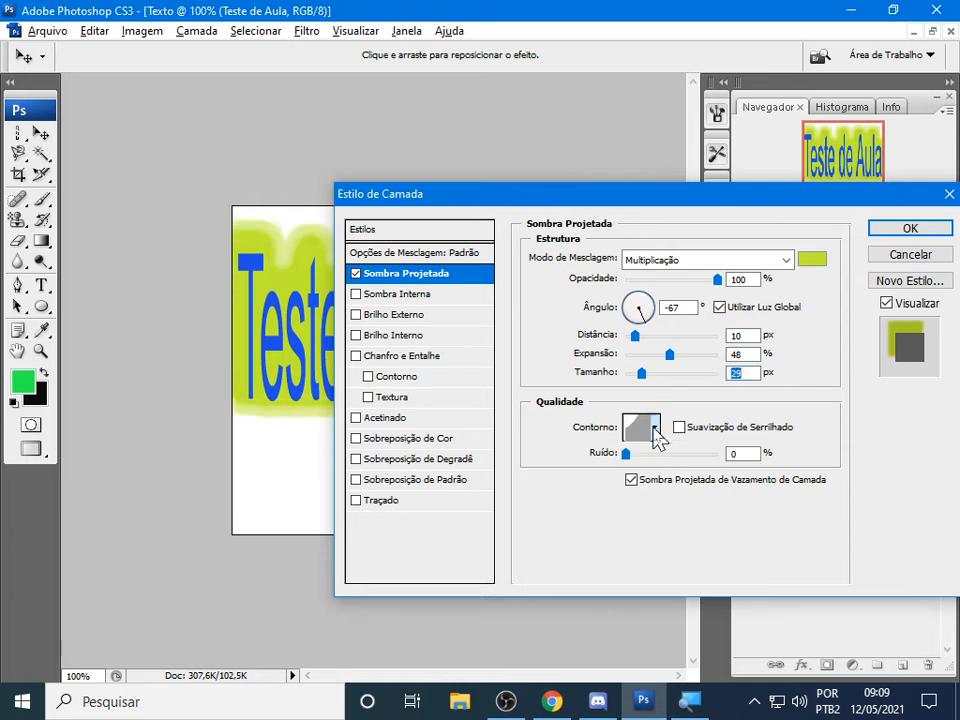
Apply the valley-shaped inverted cone contour to the drop shadow and set its noise to 79%
left_click(656, 430)
left_click(617, 478)
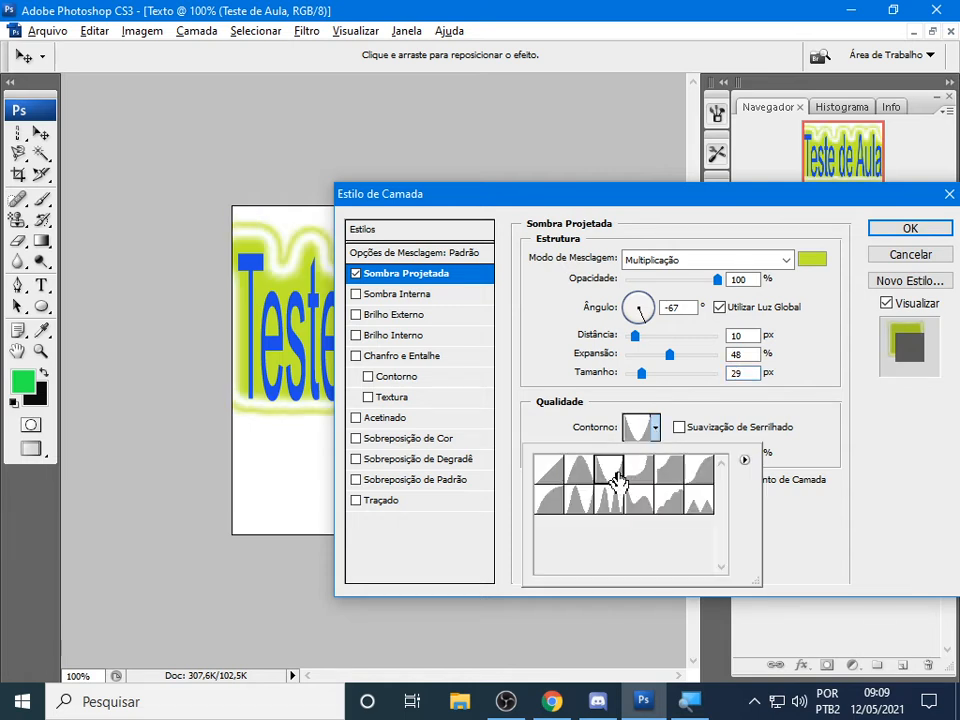
left_click(702, 390)
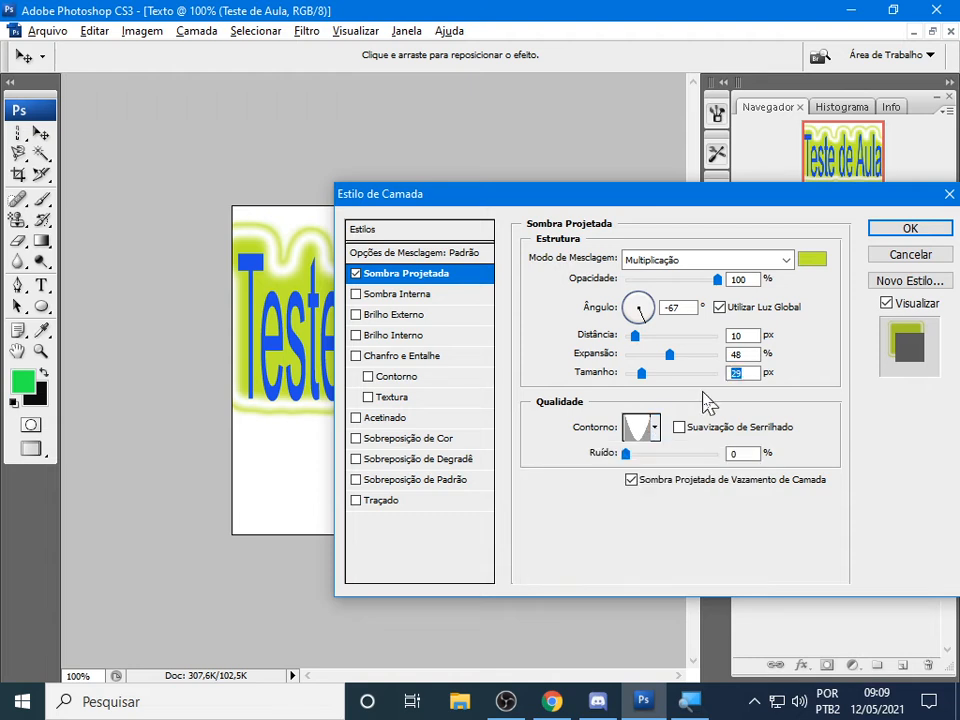
left_click_drag(627, 455, 700, 461)
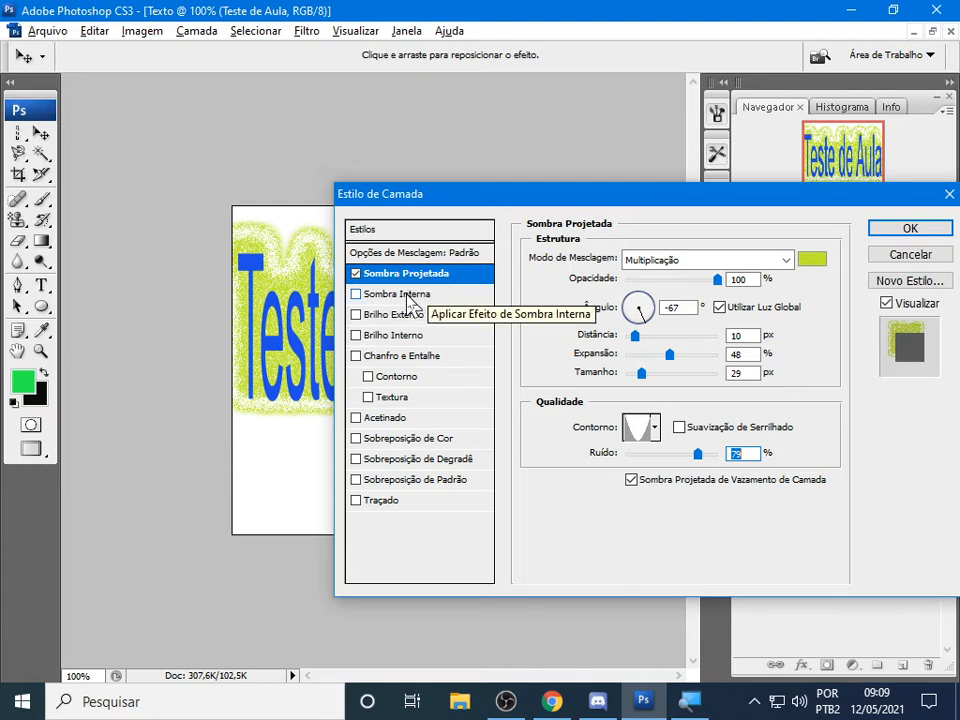
Add an inner shadow to the text, and switch the drop shadow off and on to compare the effects
left_click(378, 296)
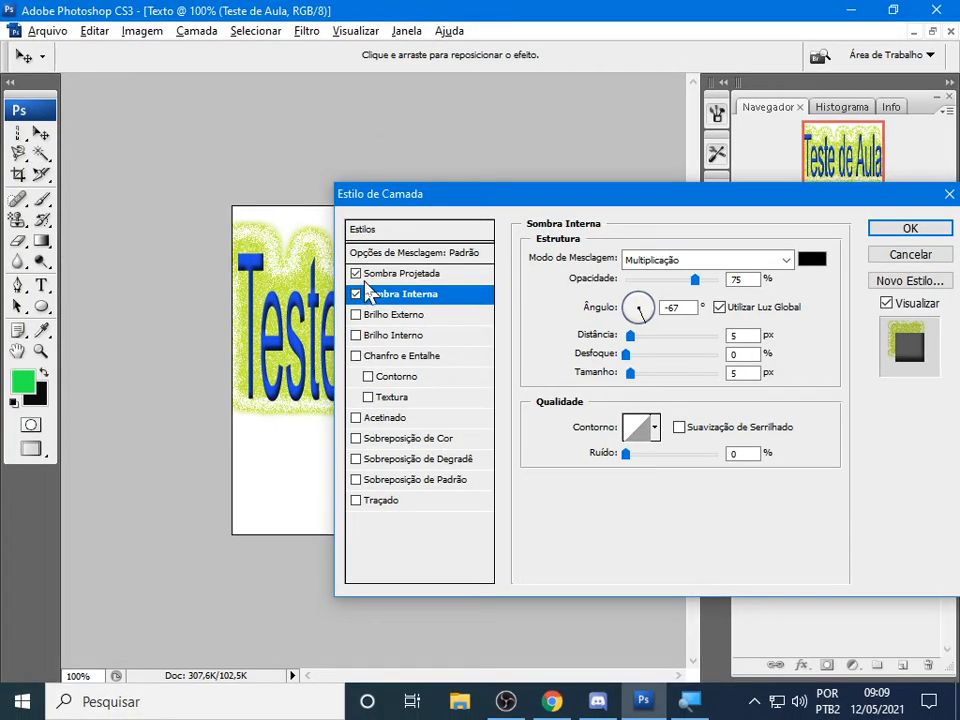
left_click(357, 274)
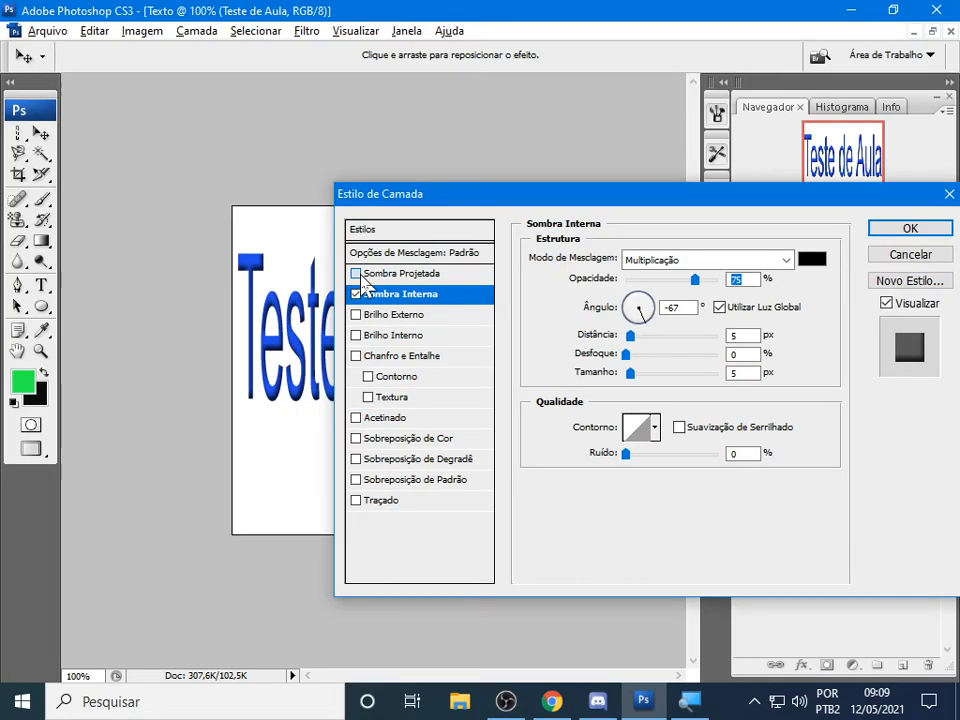
left_click(353, 274)
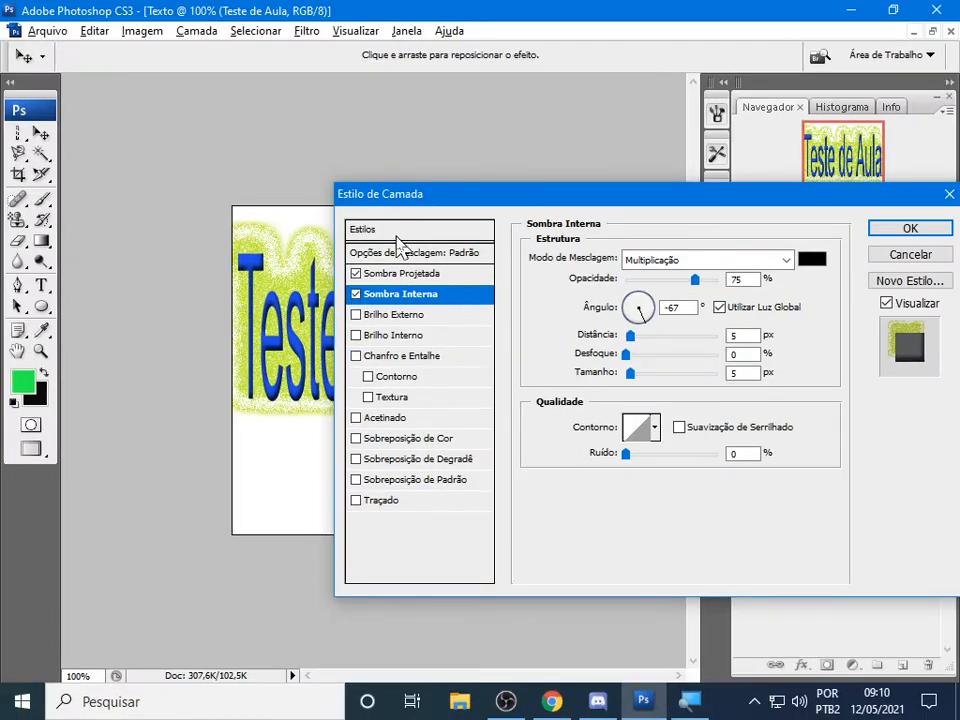
Set the inner shadow's opacity to 79%, distance to 11 px, choke to 26% and size to 0 px
left_click(696, 280)
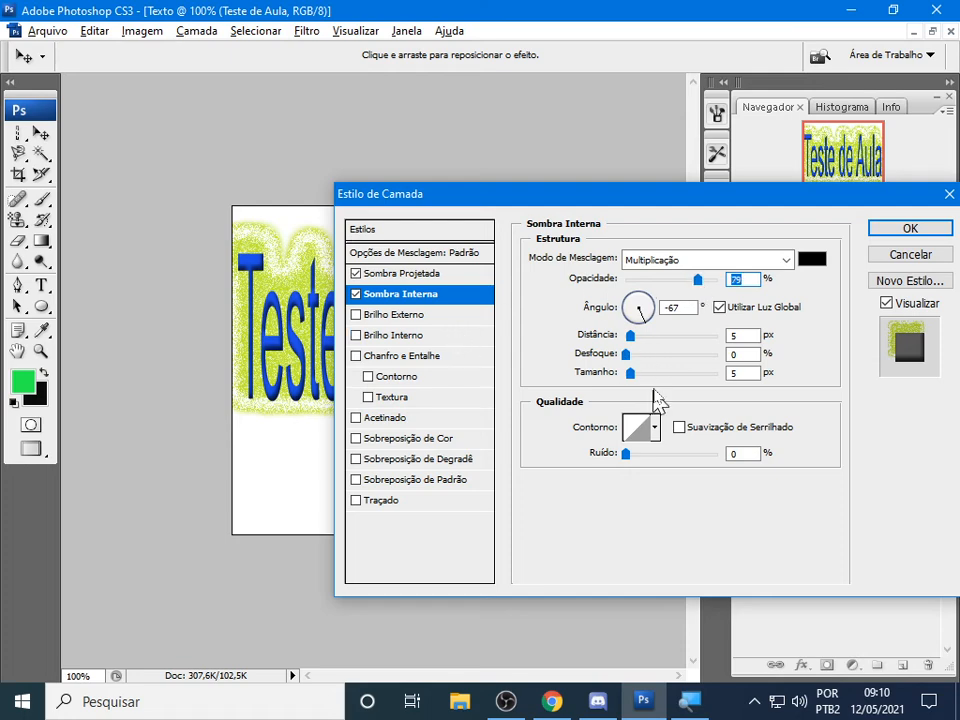
left_click_drag(630, 337, 650, 357)
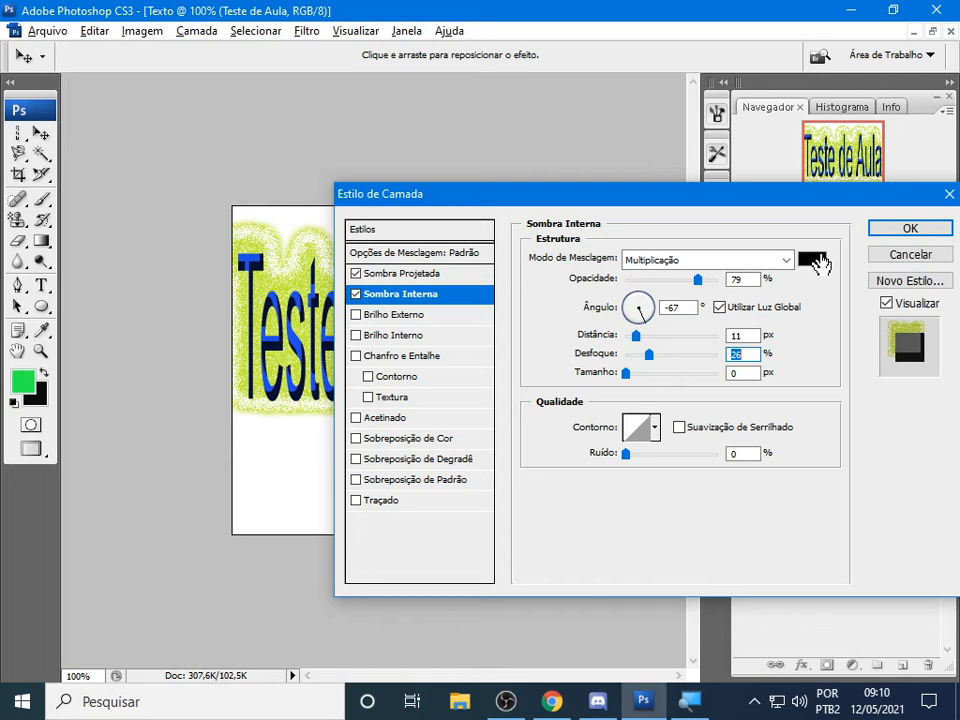
Change the inner shadow's color to yellow #e6de5e, its distance to 15 px and its opacity to 60%
left_click(816, 261)
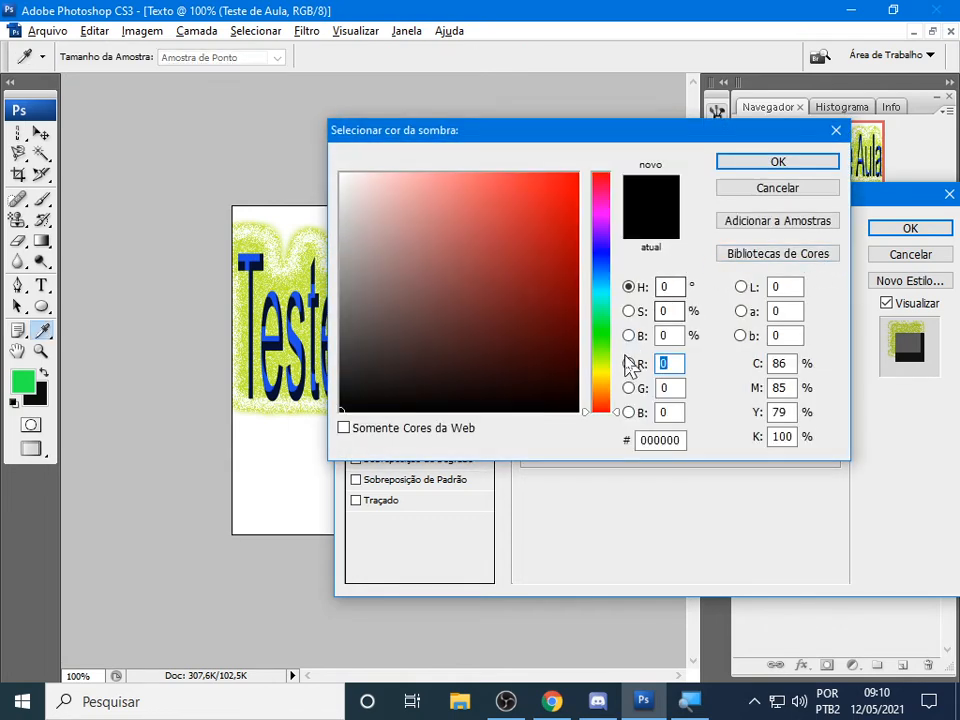
left_click(603, 372)
left_click(541, 194)
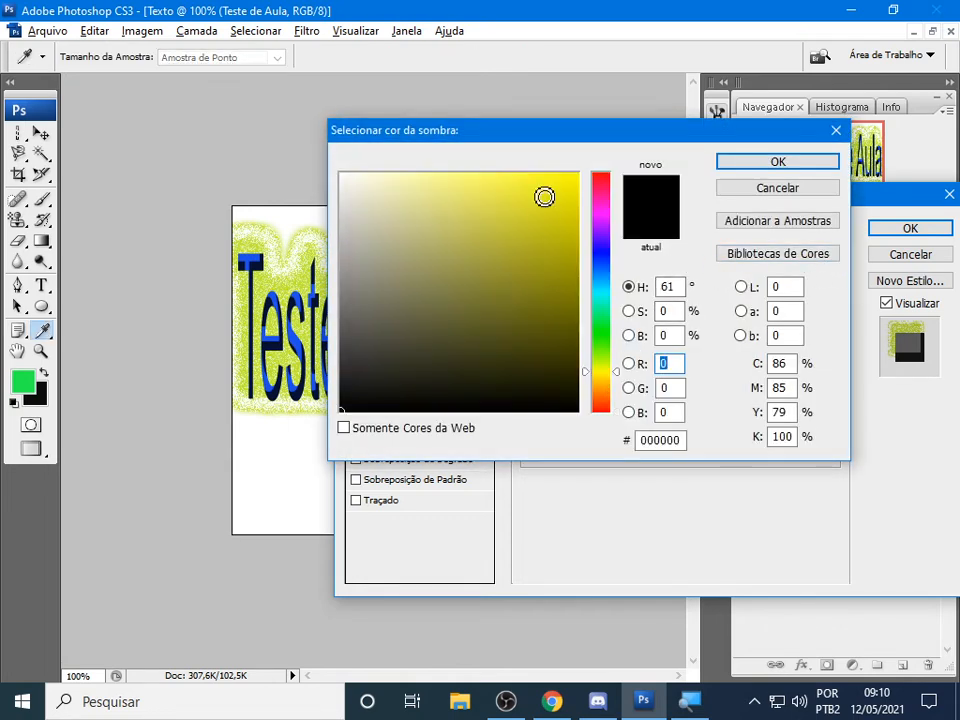
left_click(614, 374)
left_click(480, 195)
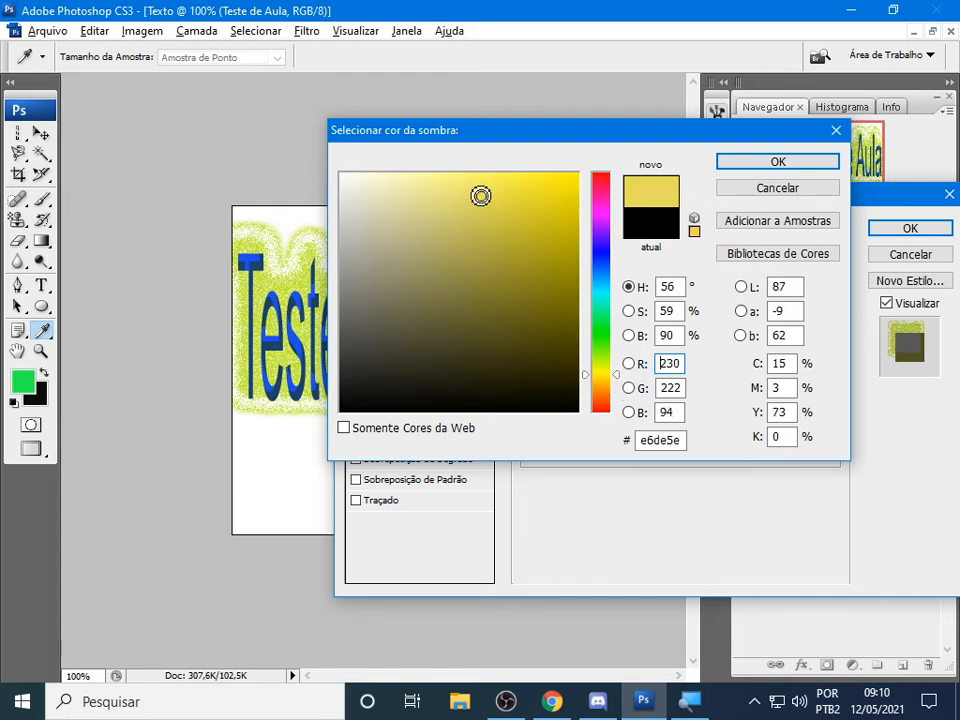
left_click(780, 164)
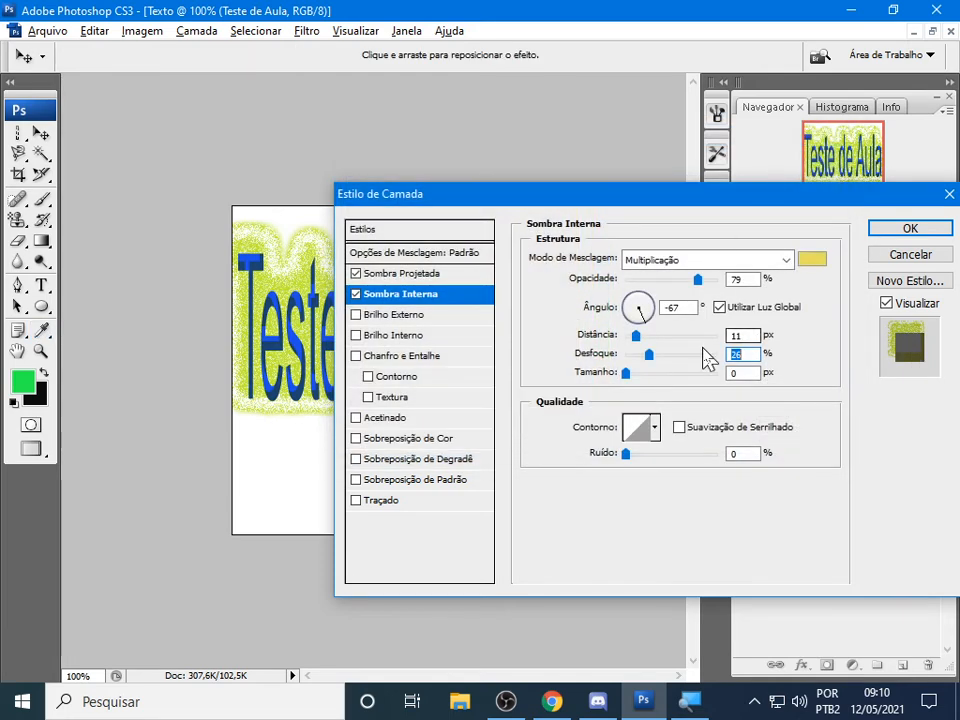
mouse_move(635, 339)
left_mouse_down()
mouse_move(666, 347)
mouse_move(640, 345)
left_mouse_up()
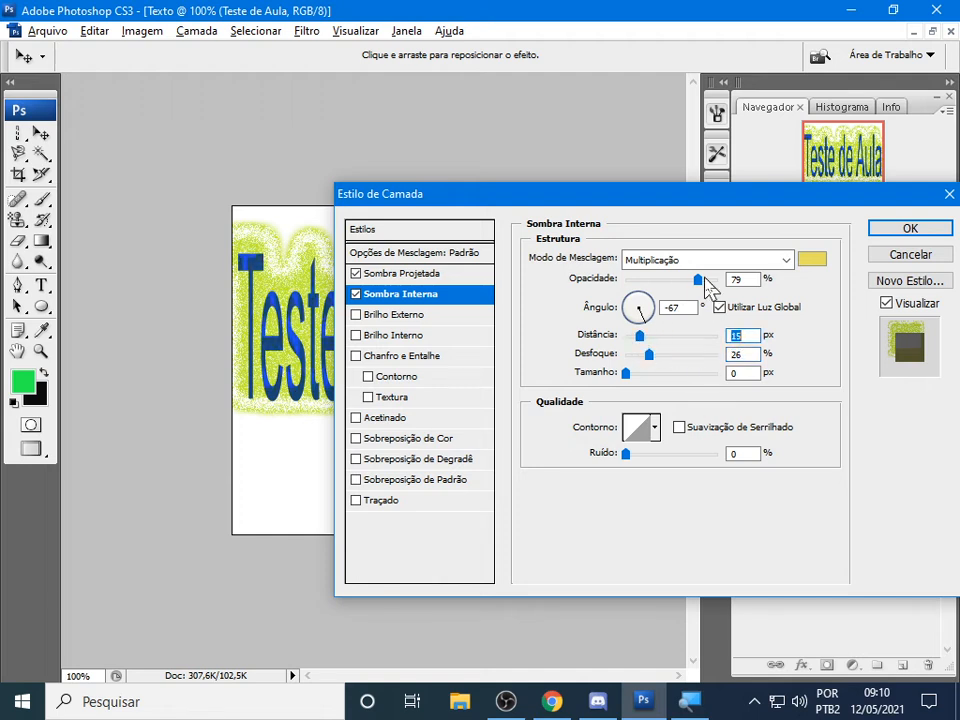
left_click_drag(699, 283, 686, 291)
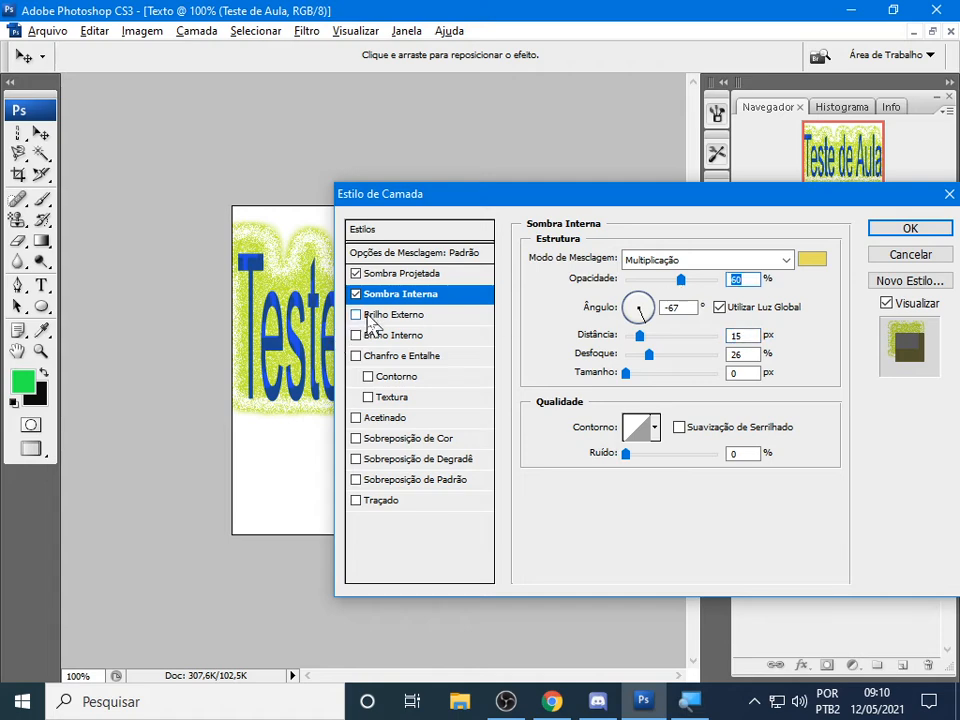
Add an outer glow to the text with the blend mode Subexposição Linear (Adicionar)
left_click(370, 316)
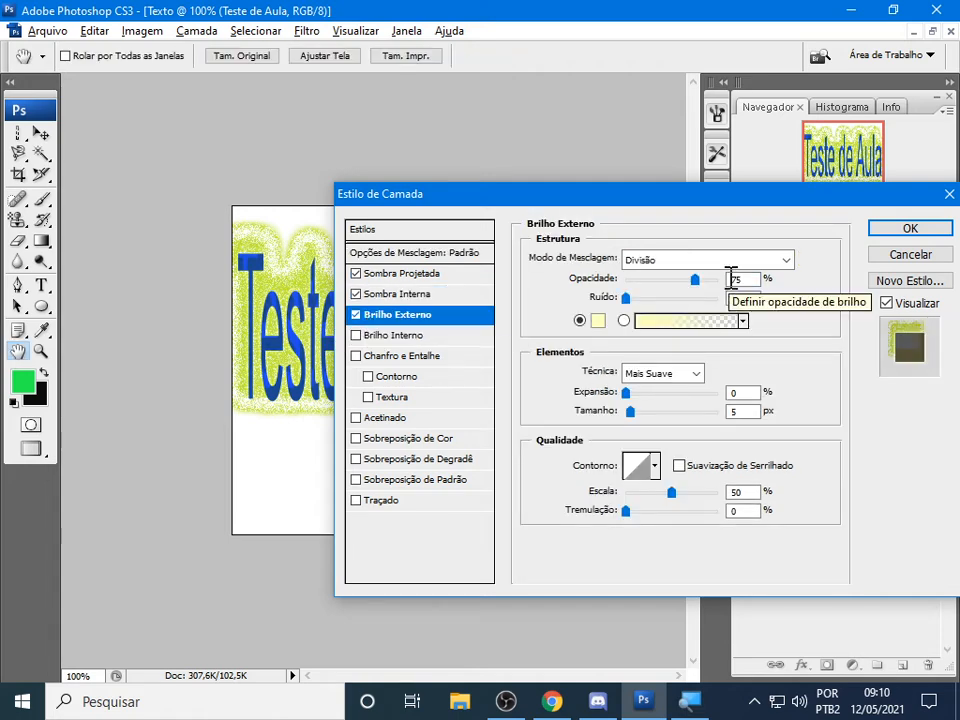
left_click(709, 264)
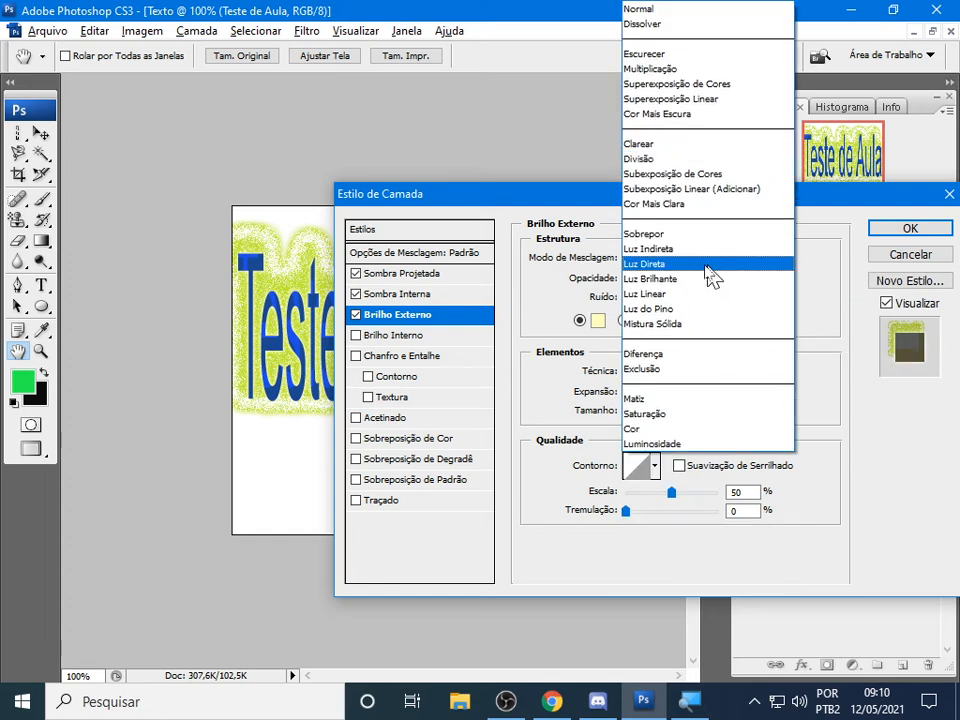
left_click(680, 189)
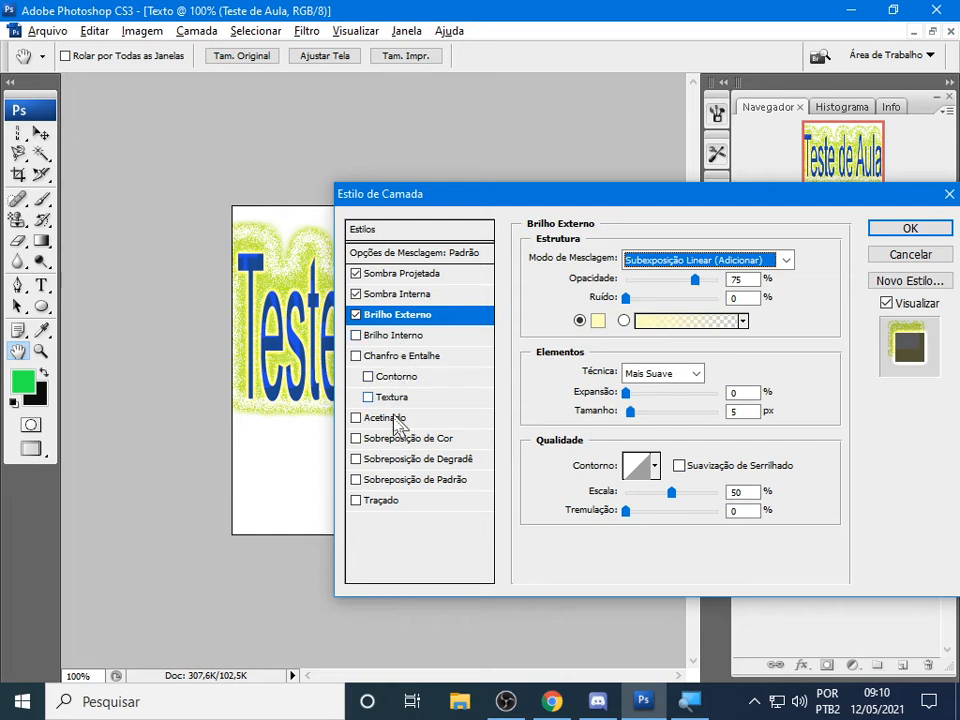
Switch off the drop and inner shadows, and set the outer glow's opacity to 22% and noise to 72%
left_click(356, 274)
left_click(356, 294)
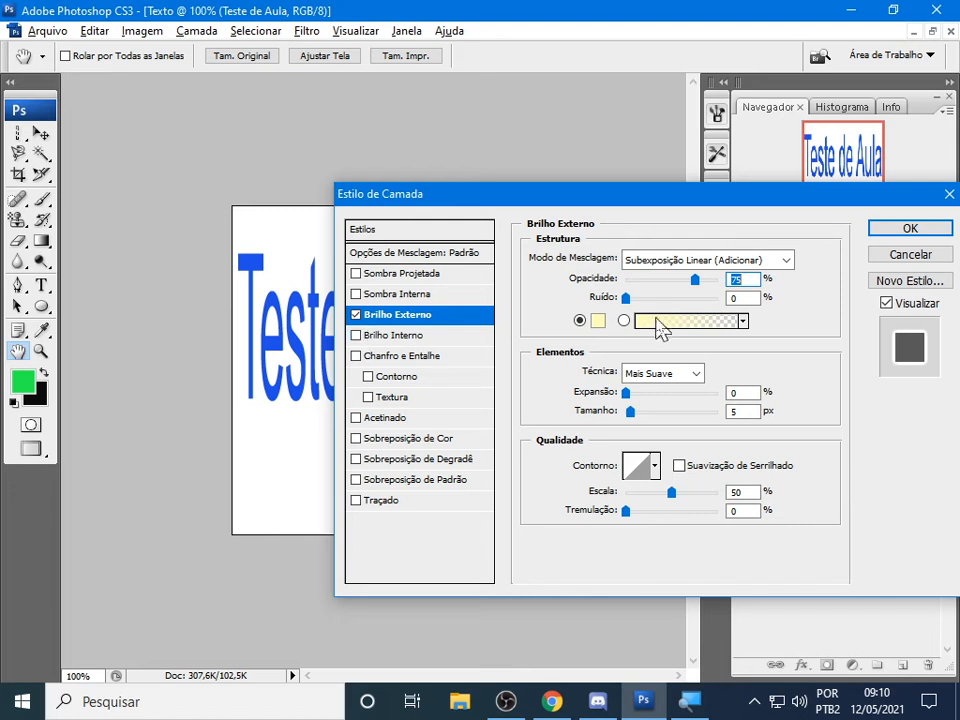
mouse_move(695, 280)
left_mouse_down()
mouse_move(646, 280)
mouse_move(691, 298)
left_mouse_up()
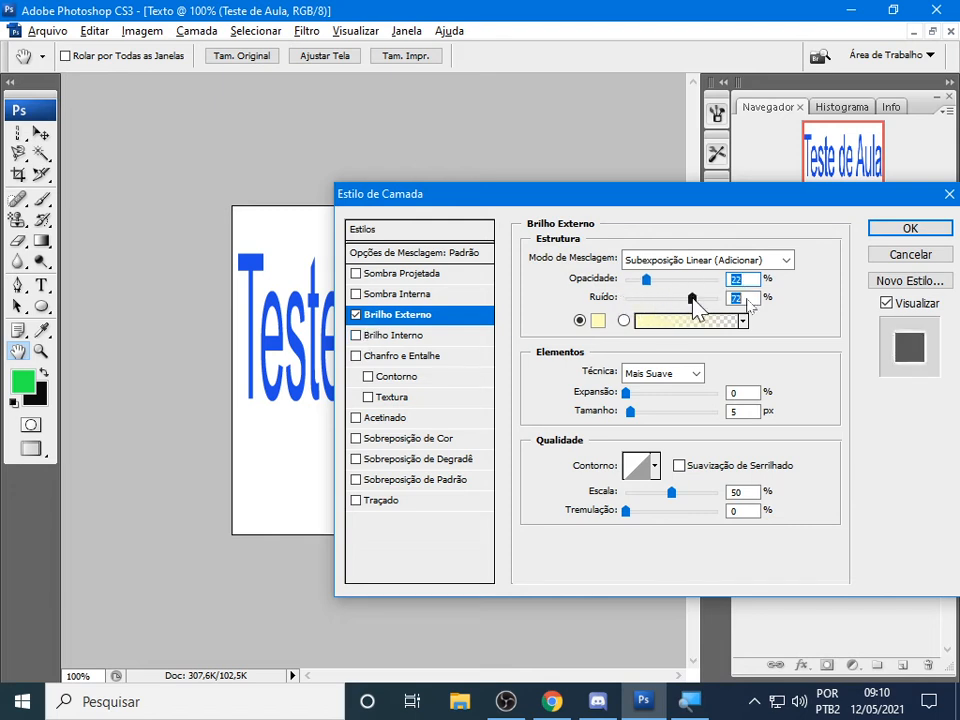
Turn the drop shadow and inner shadow back on and apply the layer style
left_click(396, 275)
left_click(397, 294)
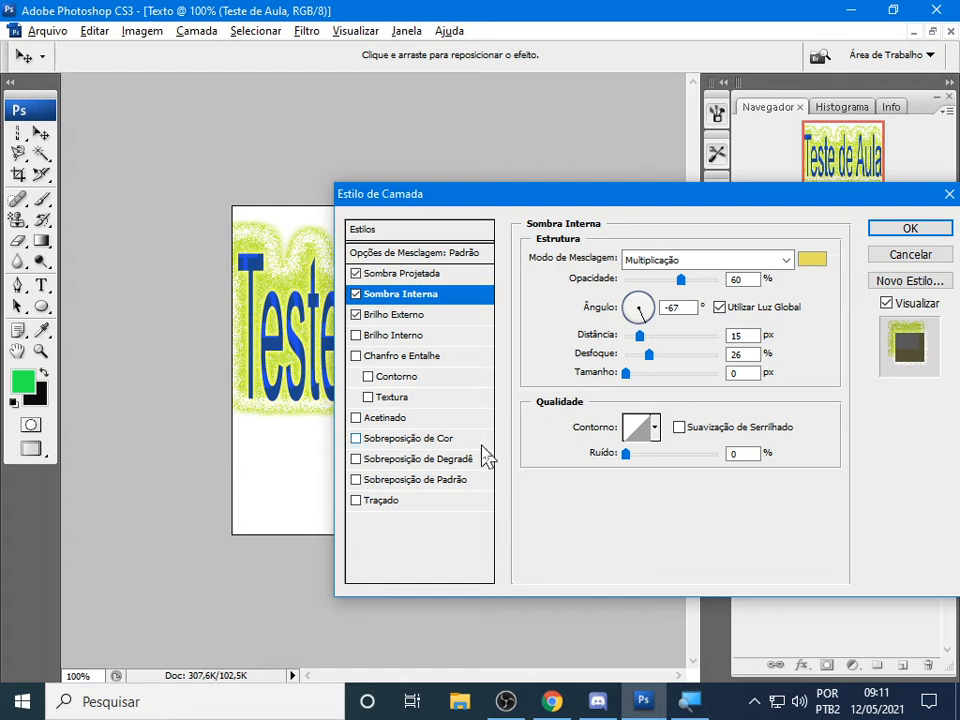
left_click(910, 232)
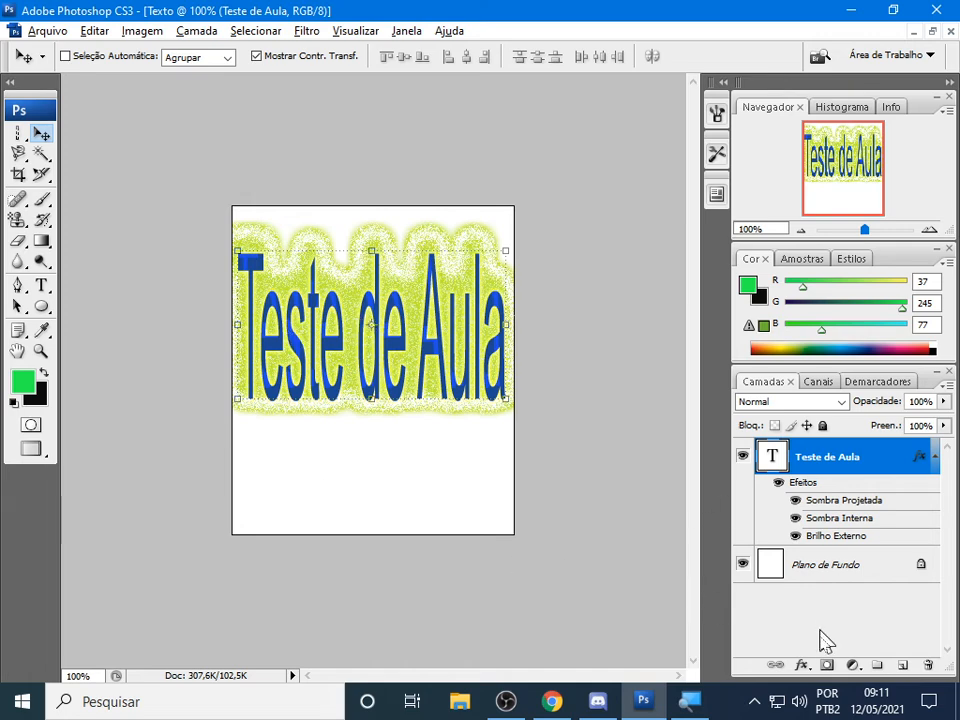
Reopen the text's layer style, switch off the inner shadow and outer glow, and add a pattern overlay
left_click(801, 666)
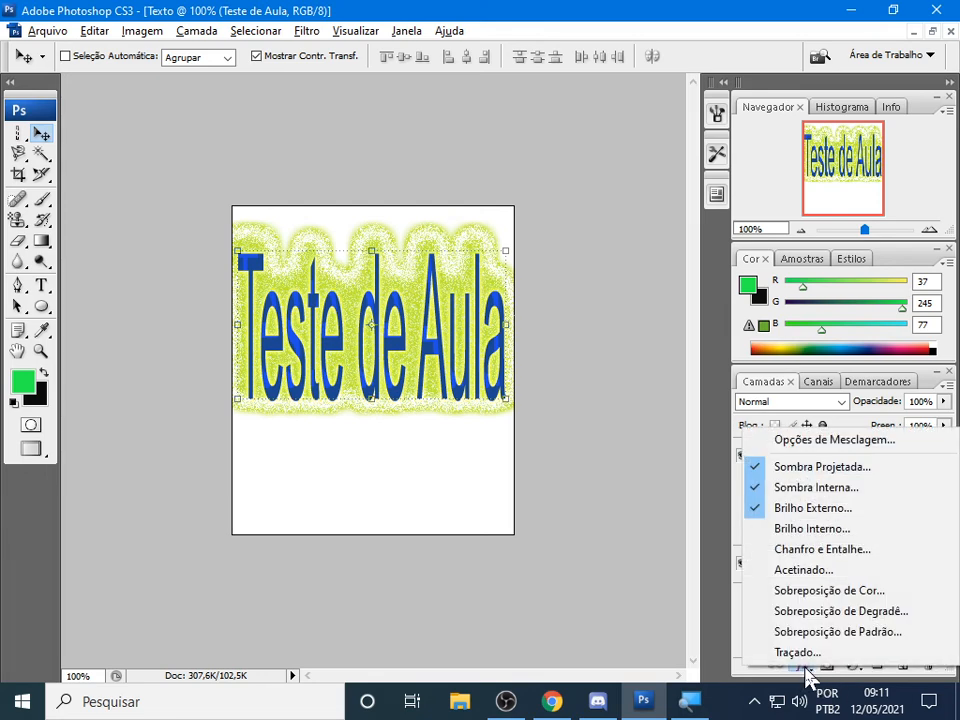
left_click(816, 468)
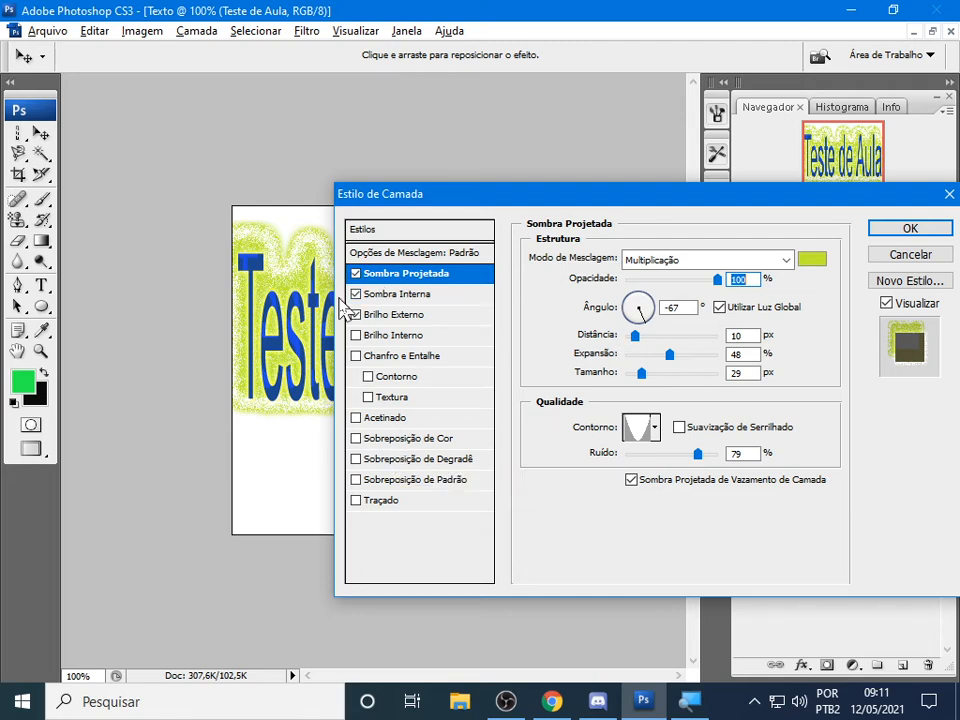
left_click(356, 294)
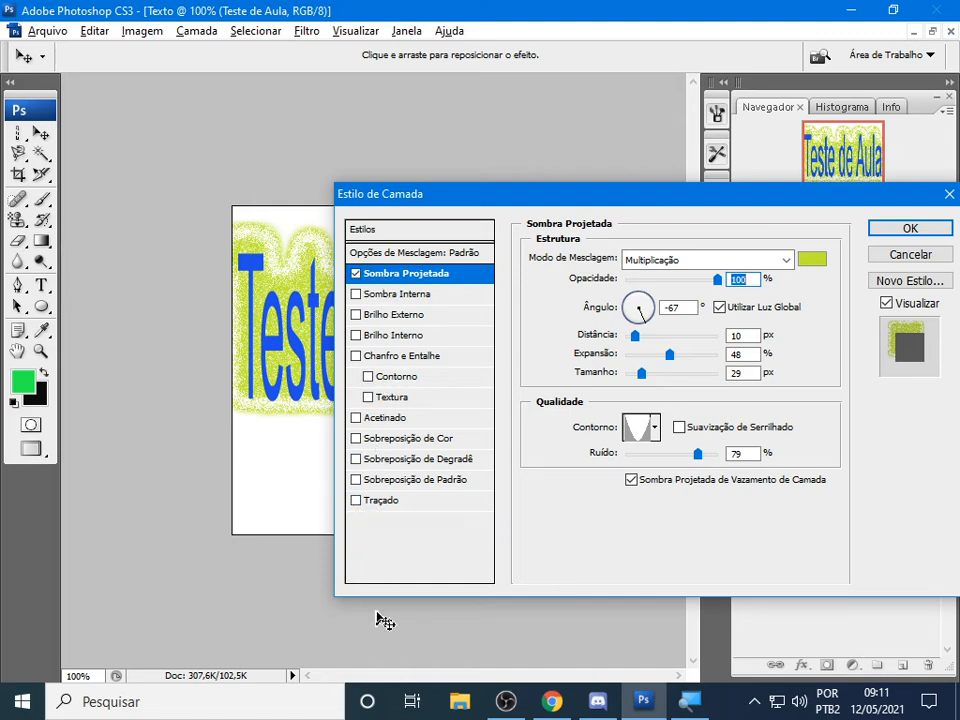
left_click(356, 480)
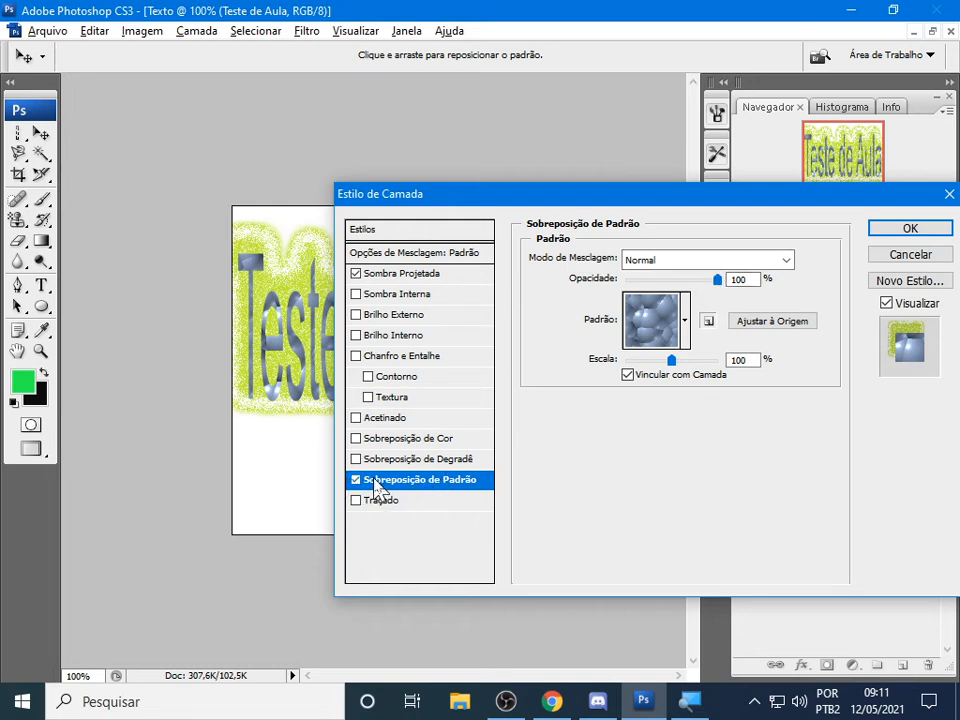
Try several rock and stone patterns on the text's pattern overlay, including the reddish and olive-green ones
left_click(685, 320)
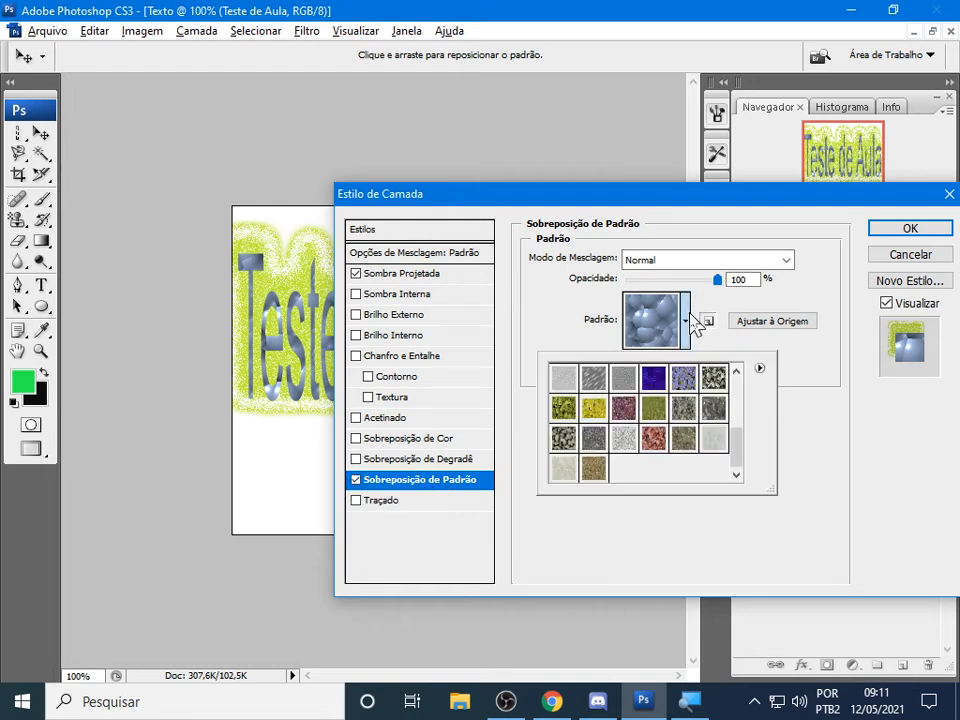
left_click(686, 410)
left_click(651, 440)
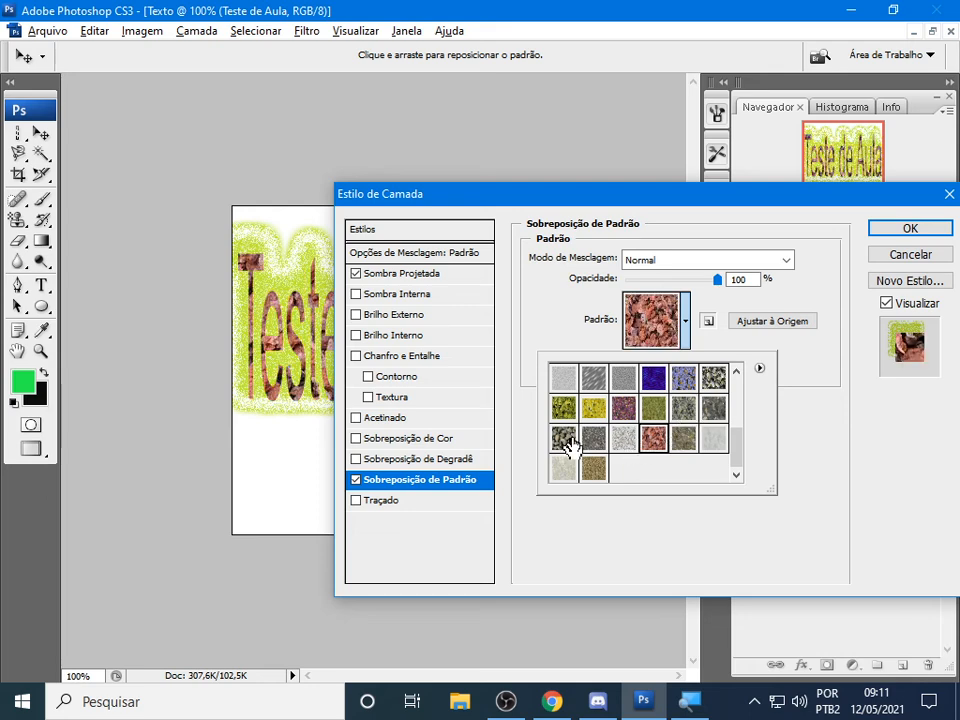
left_click(568, 444)
left_click(590, 462)
left_click(605, 405)
left_click(714, 403)
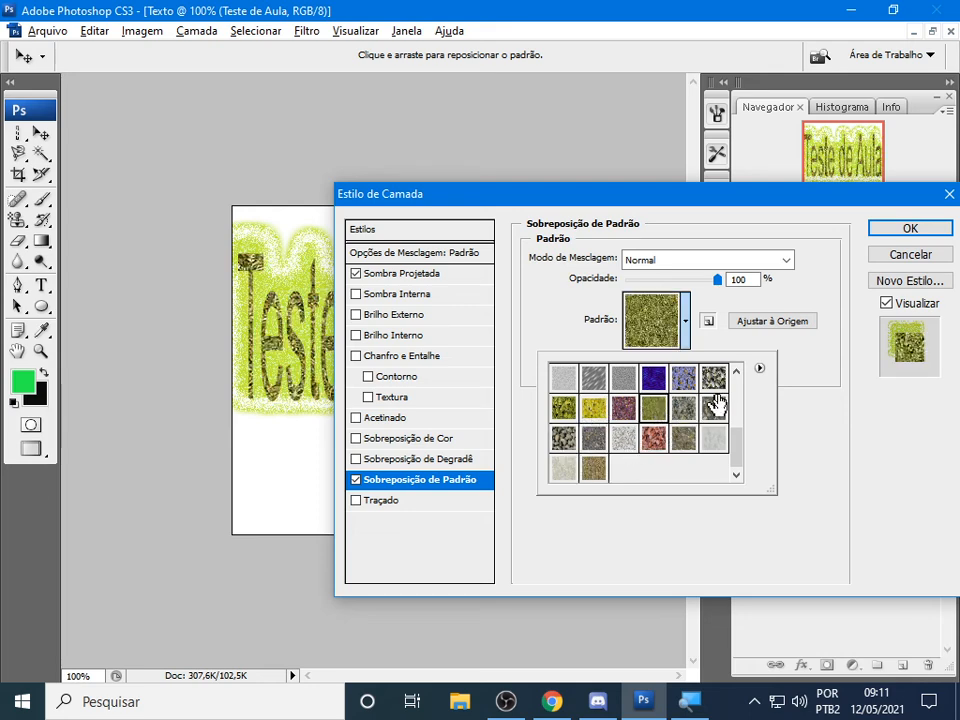
left_click(714, 378)
left_click(720, 414)
Try to save the current dark rock overlay pattern as a new preset
left_click(709, 322)
left_click(709, 322)
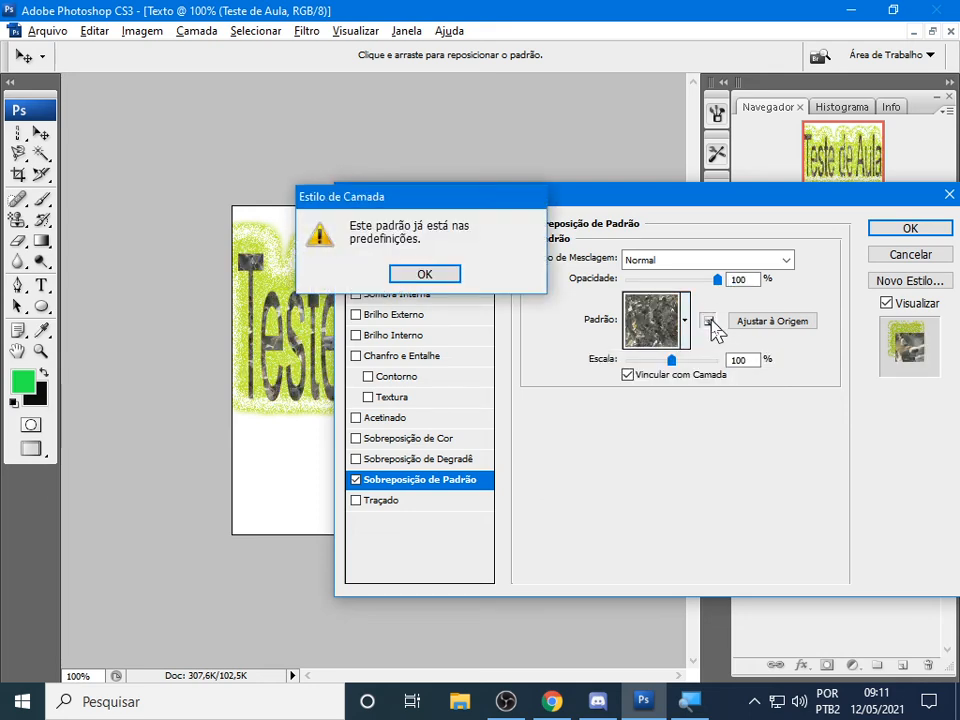
left_click(430, 276)
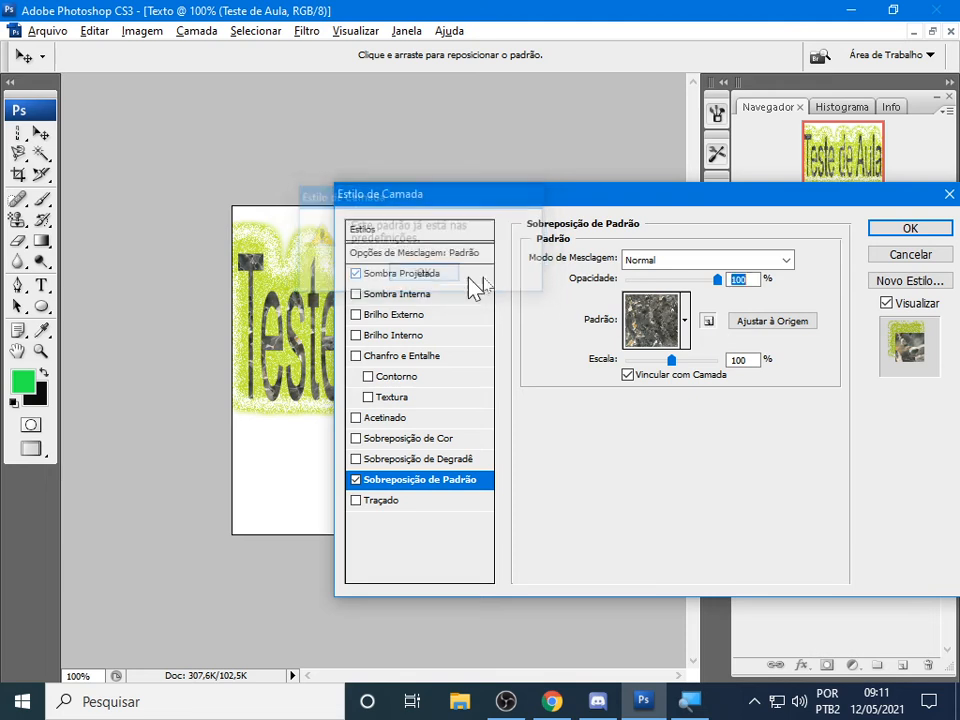
Try the dark blue wavy pattern and the yellow flower pattern on the text overlay
left_click(688, 342)
left_click(650, 377)
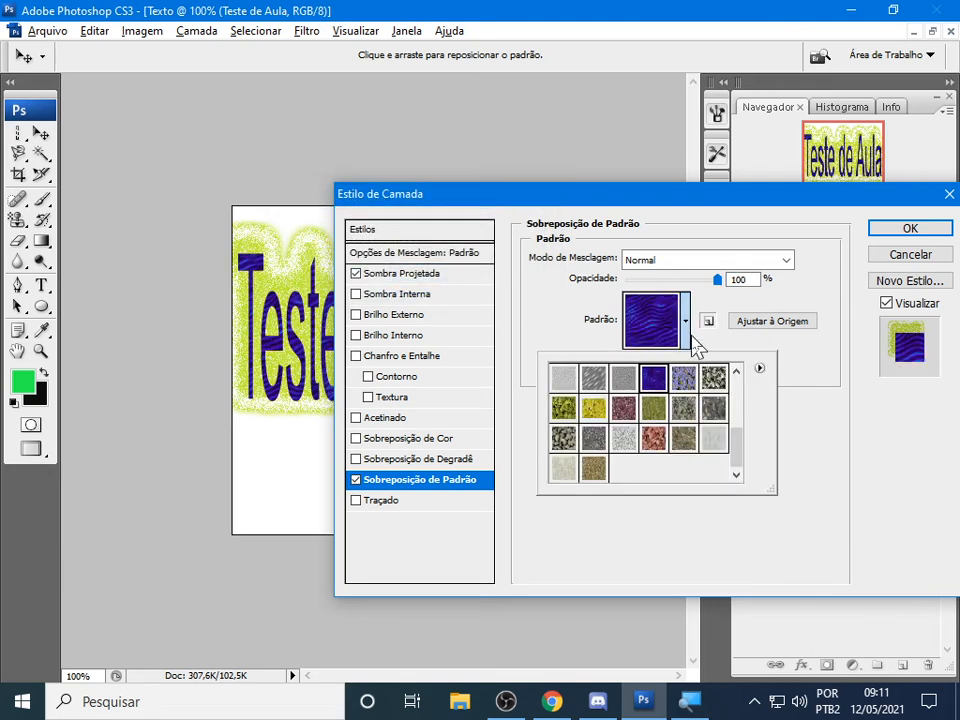
left_click(692, 345)
left_click(689, 338)
left_click(592, 416)
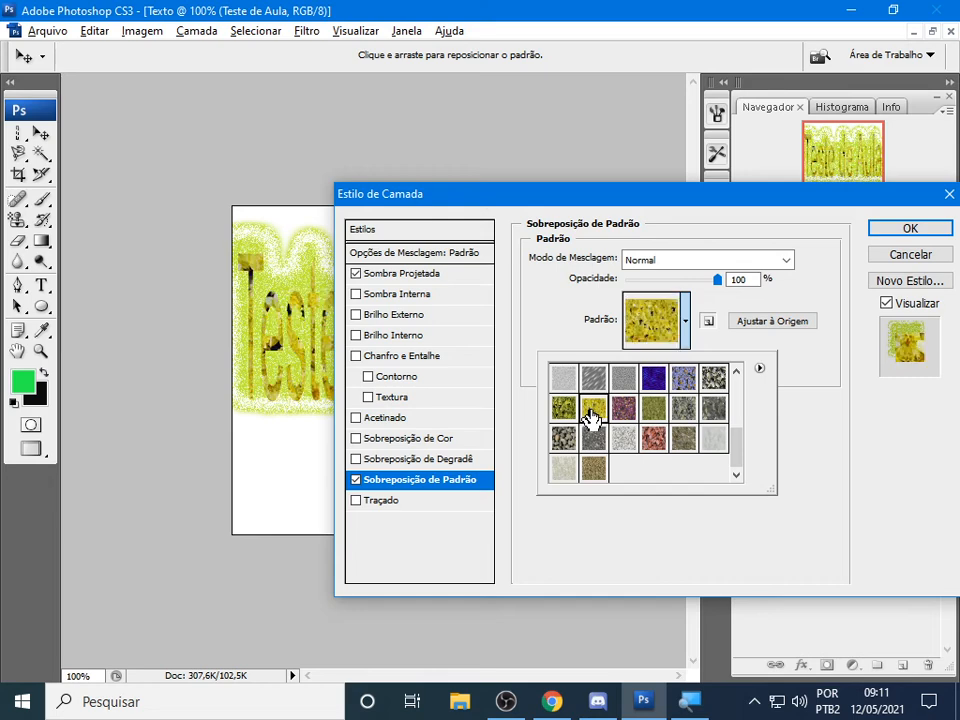
Choose the horizontal rainbow-striped pattern for the text's pattern overlay
left_click_drag(745, 445, 737, 371)
left_click(683, 377)
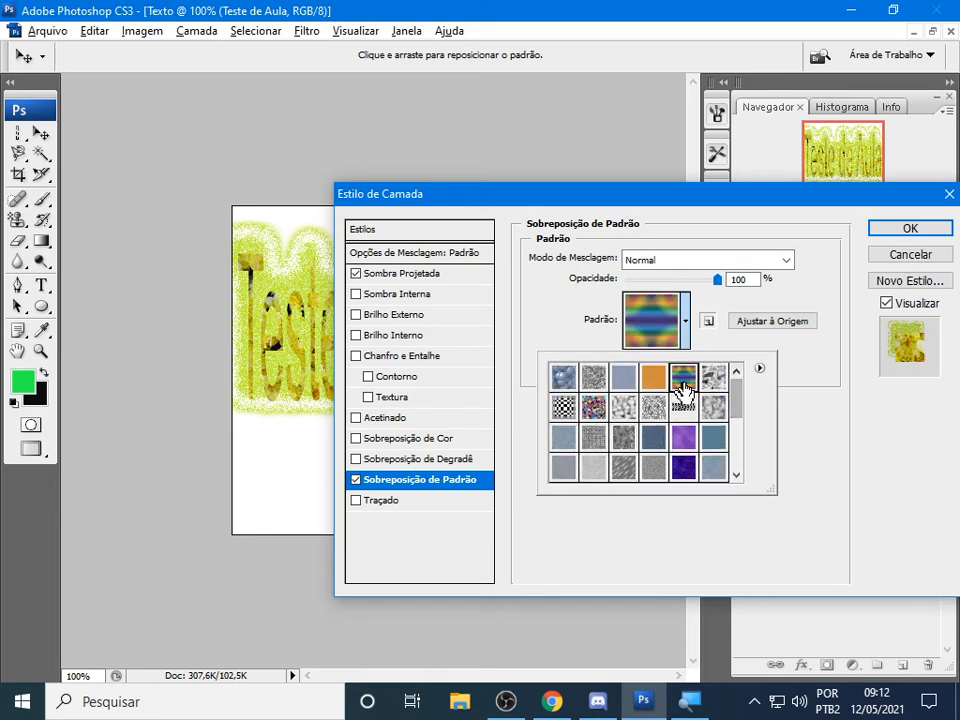
left_click(795, 370)
Set the pattern overlay's scale to 65% and opacity to 97%, keep the Normal blend mode, and apply the style
mouse_move(671, 361)
left_mouse_down()
mouse_move(626, 369)
mouse_move(692, 369)
mouse_move(622, 369)
mouse_move(724, 375)
mouse_move(660, 380)
left_mouse_up()
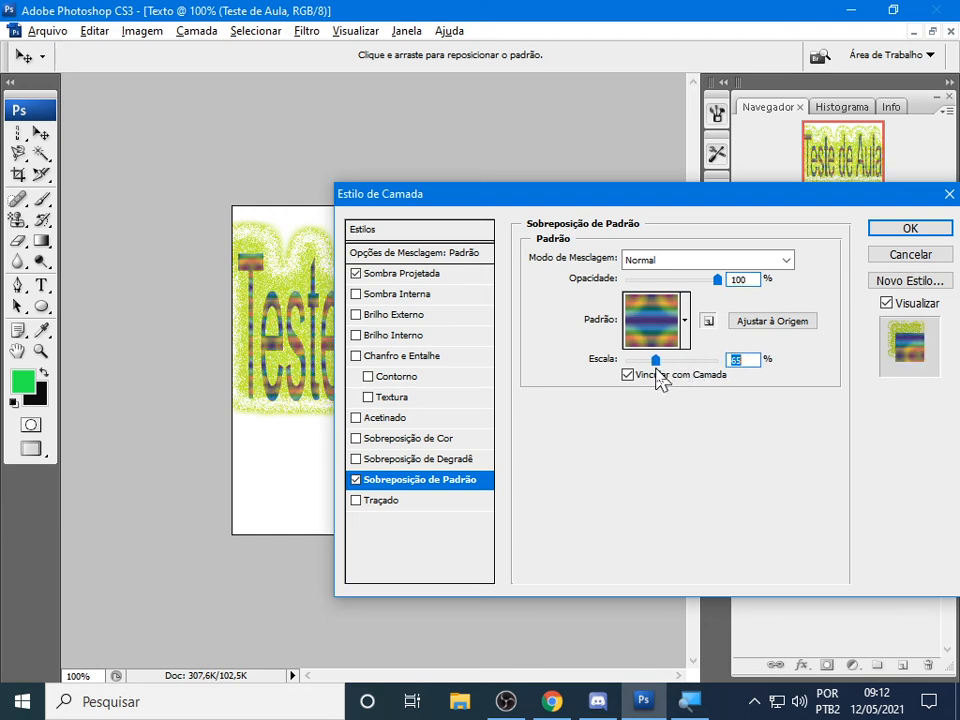
mouse_move(718, 281)
left_mouse_down()
mouse_move(643, 287)
mouse_move(716, 287)
left_mouse_up()
left_click(718, 261)
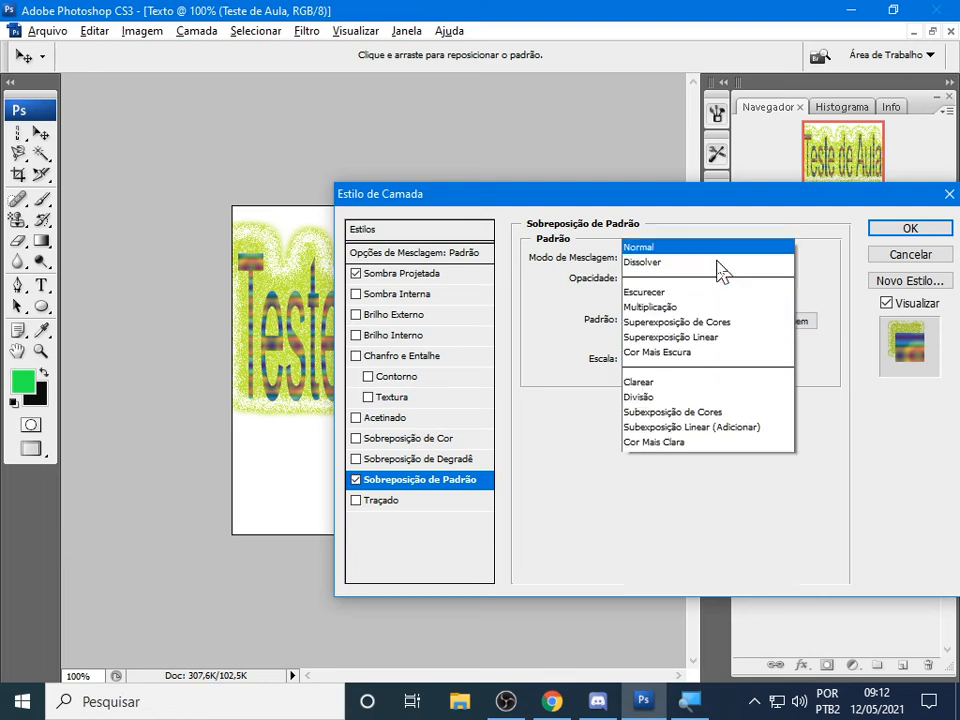
left_click(830, 308)
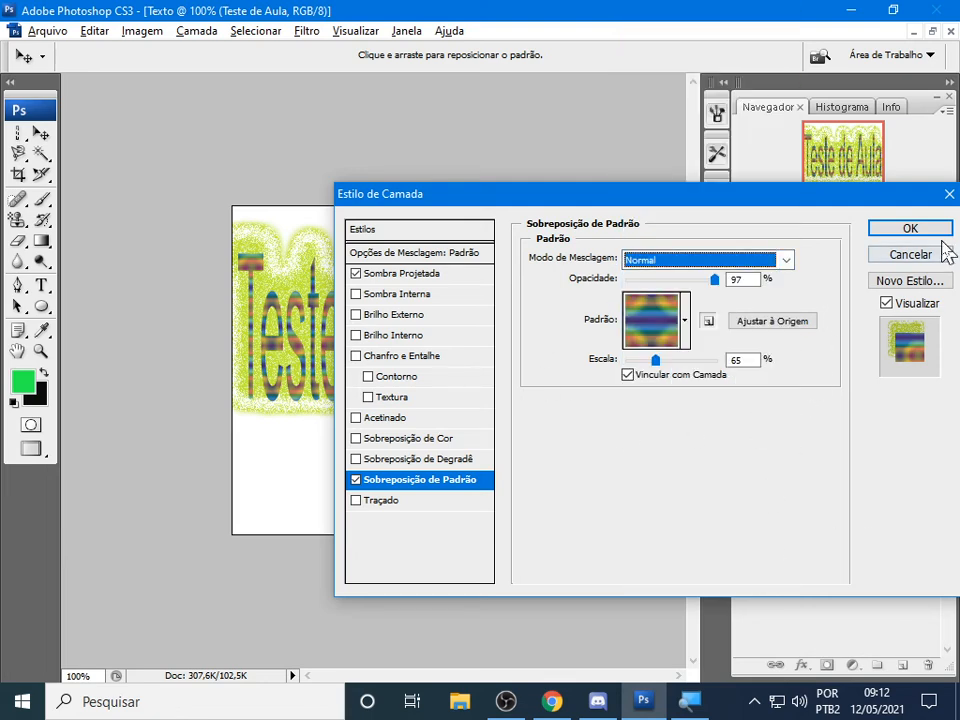
left_click(914, 232)
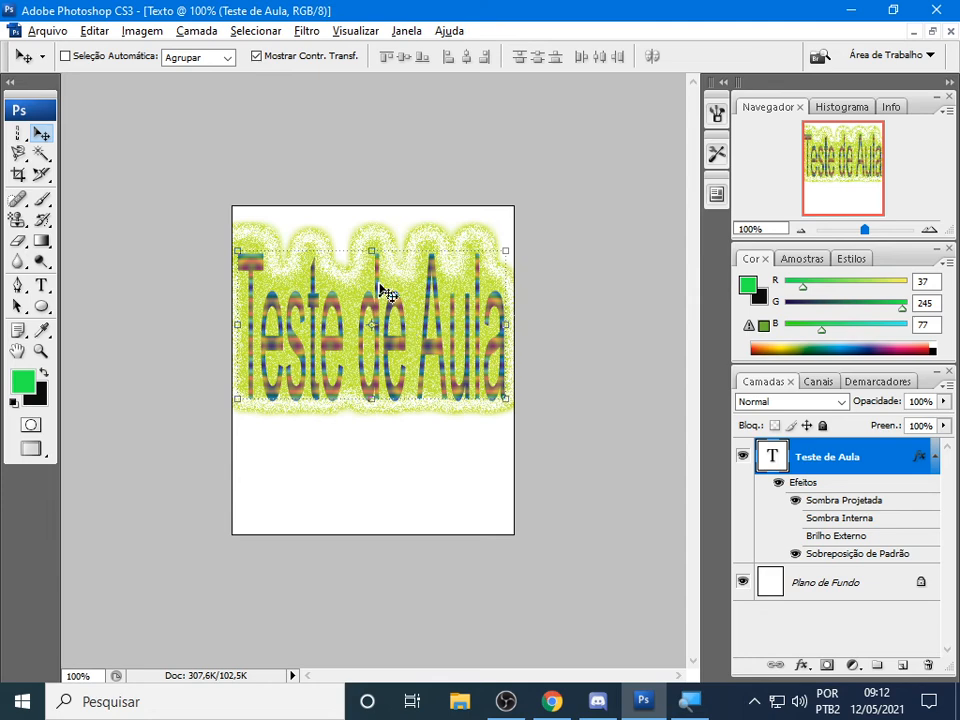
Delete the "Teste de Aula" text layer and look through the variants of the Type tool
key("Delete")
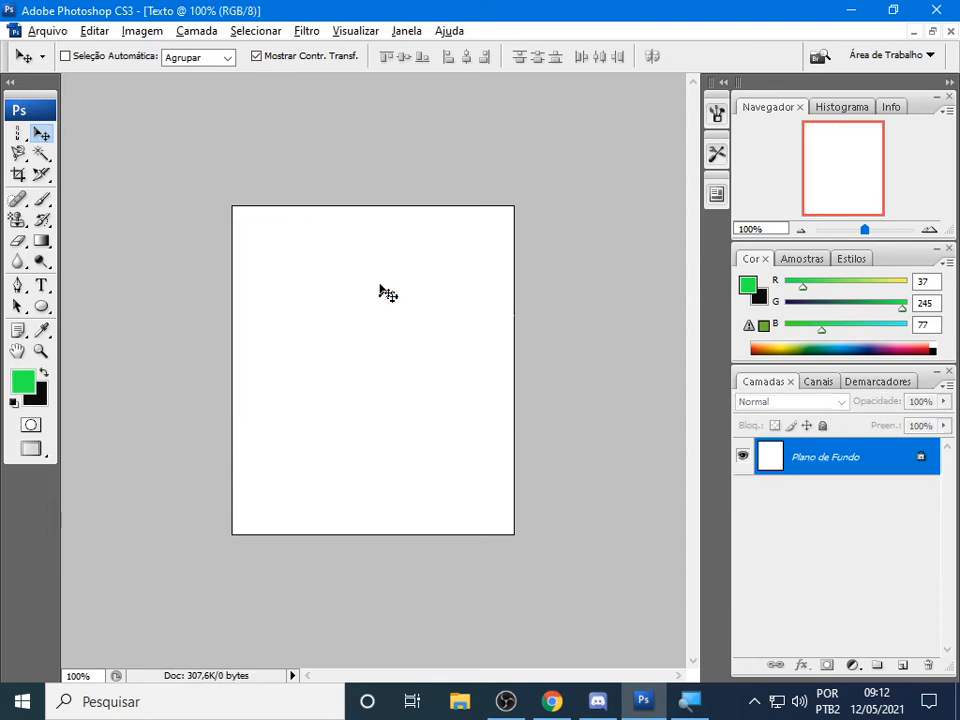
left_click(46, 290)
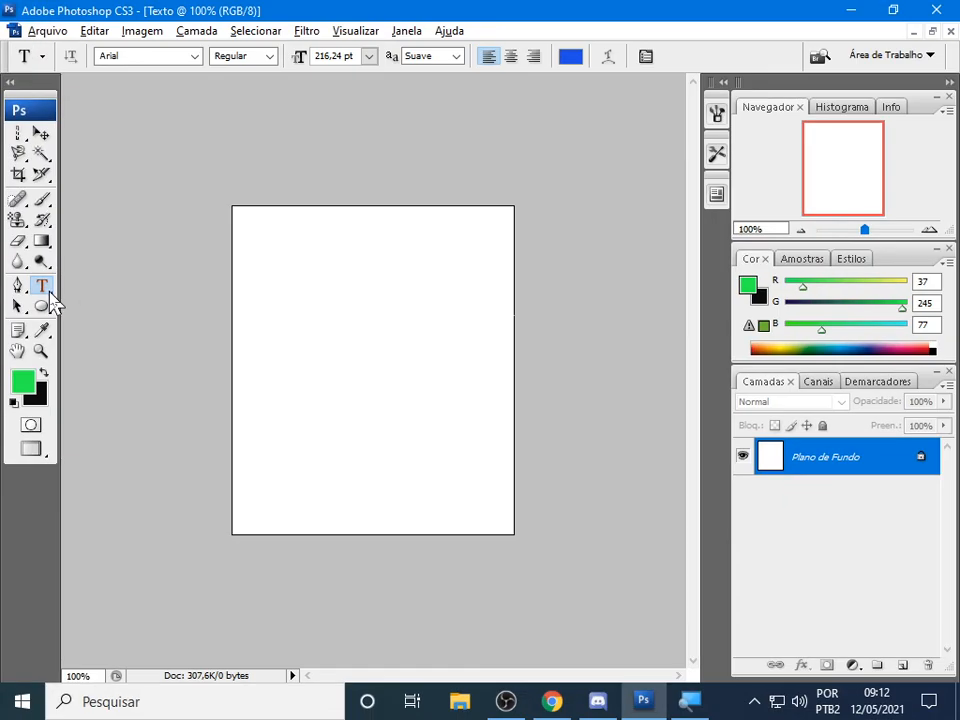
right_click(48, 295)
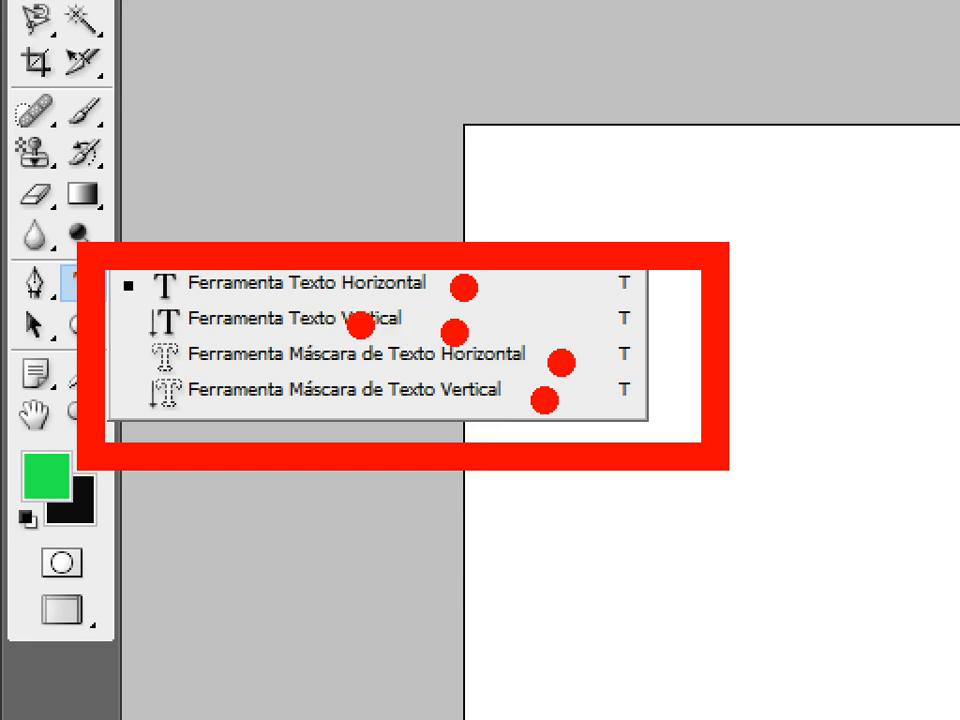
key("Escape")
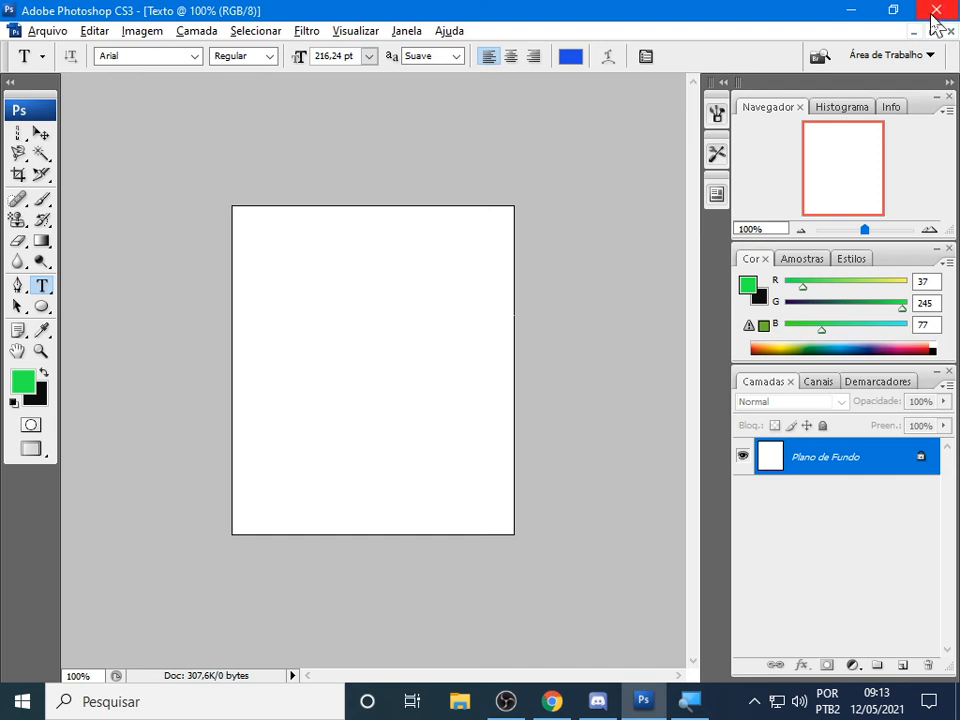
Close the Texto document without saving its changes
left_click(42, 288)
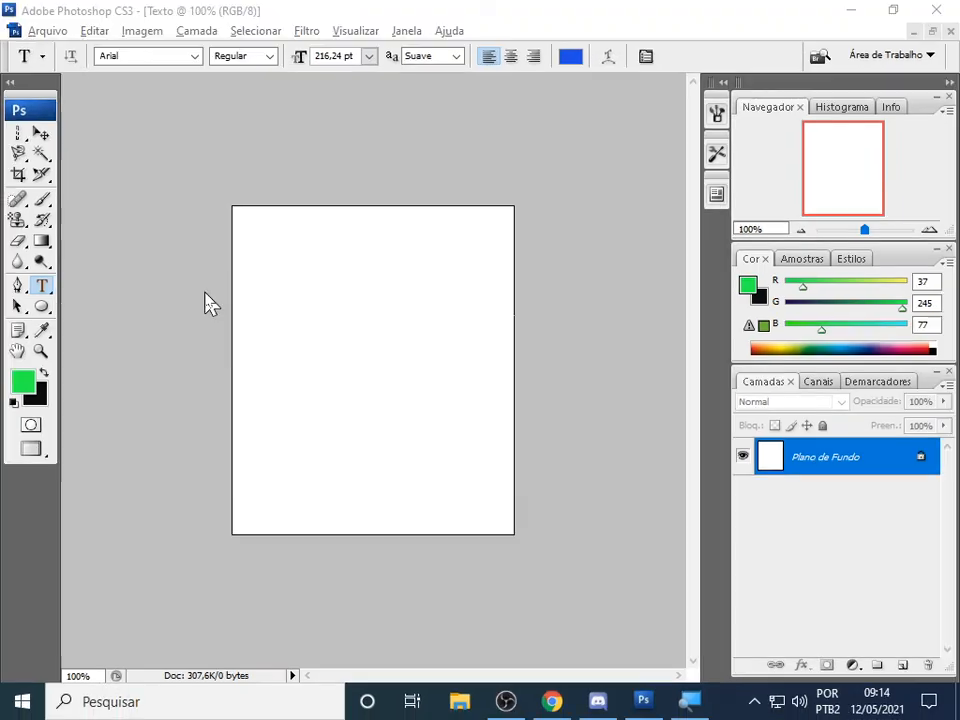
left_click(205, 292)
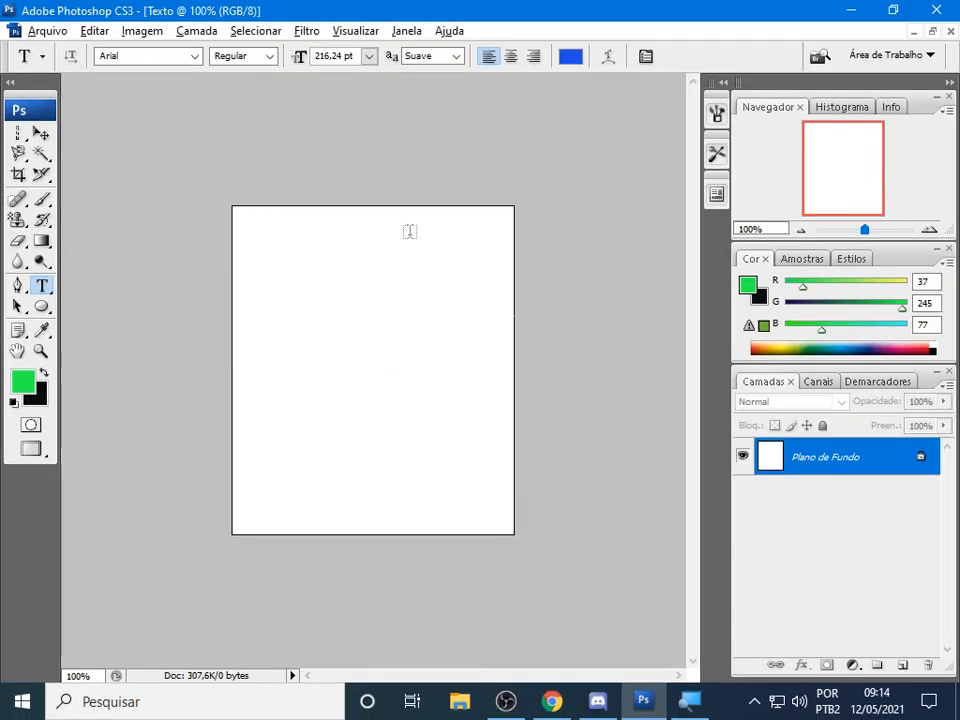
left_click(951, 32)
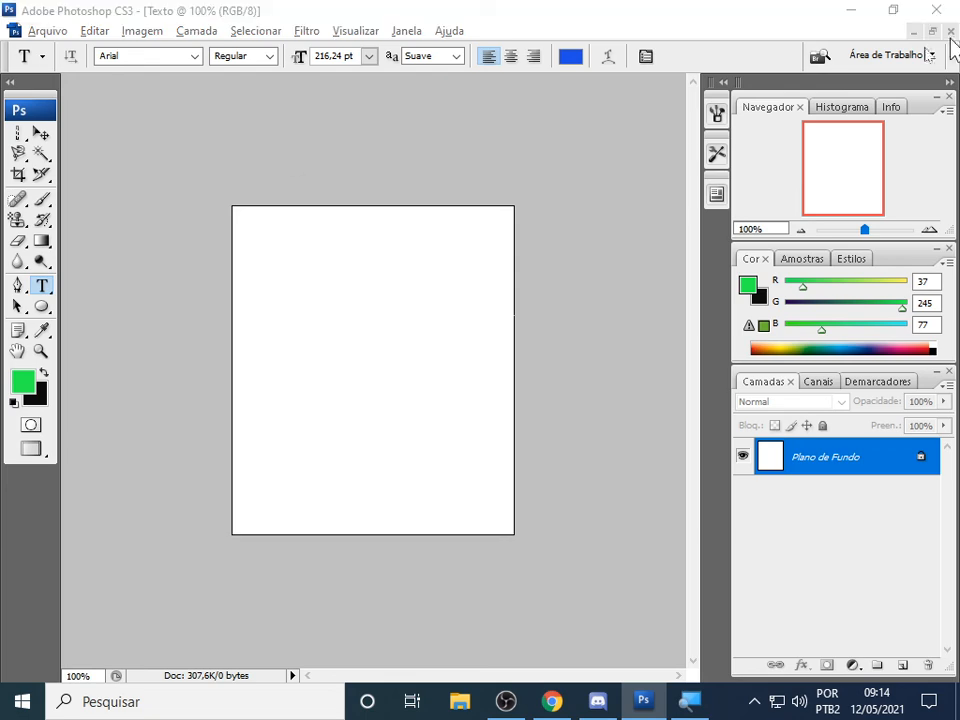
left_click(503, 273)
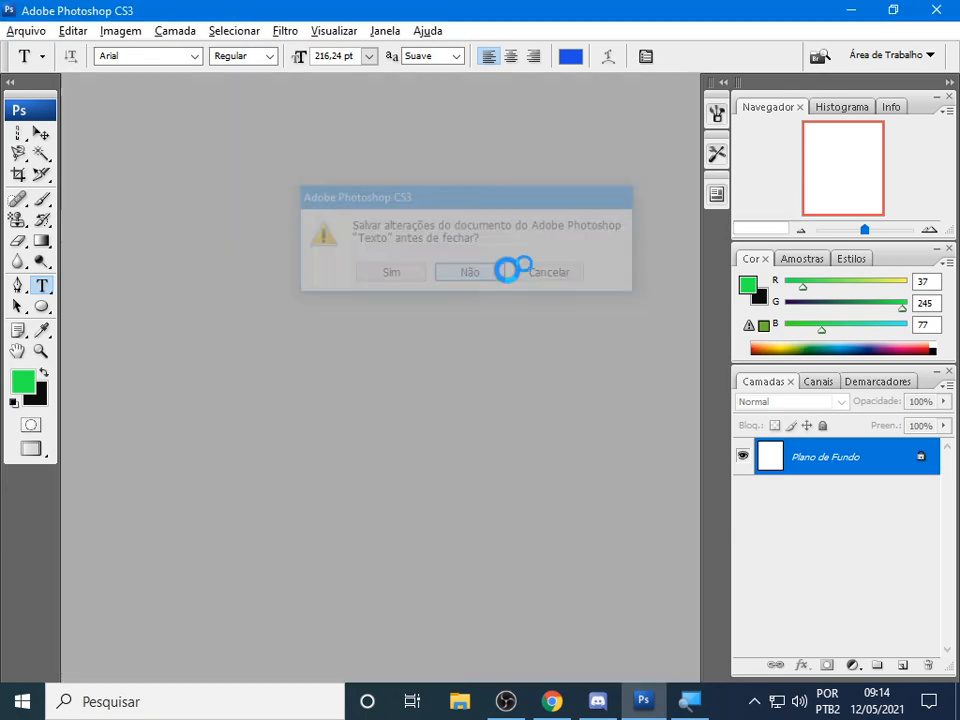
Create a new 300 × 350 pixel RGB document at 72 pixels per inch with a white background
left_click(26, 31)
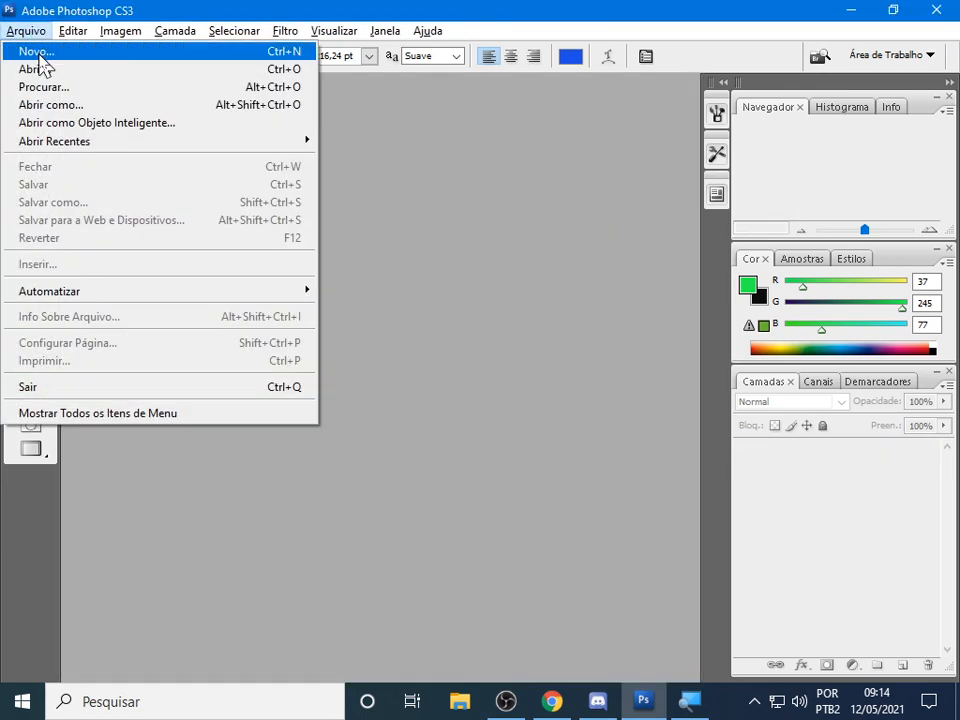
left_click(40, 58)
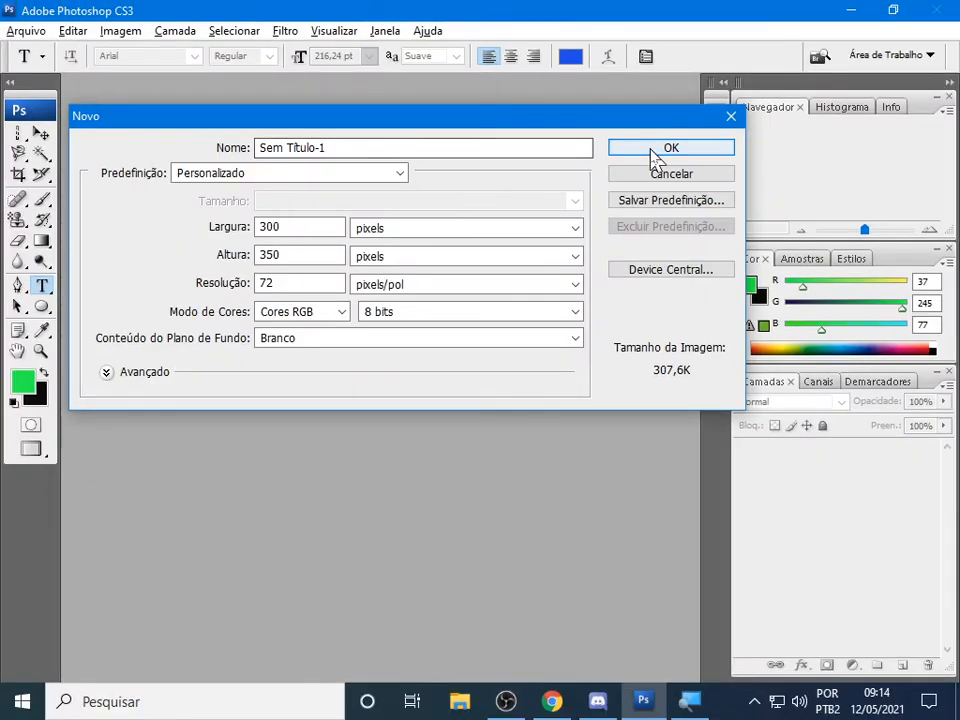
left_click(662, 149)
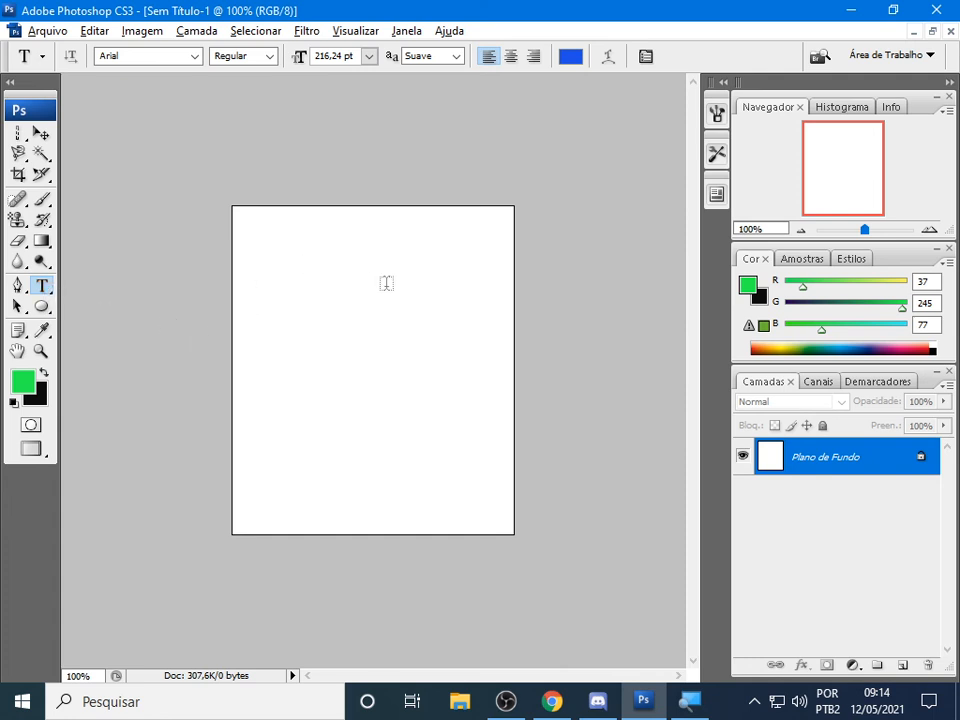
Add the text "DVD" near the top of the canvas in blue 48 pt Arial Regular and commit it
left_click(274, 270)
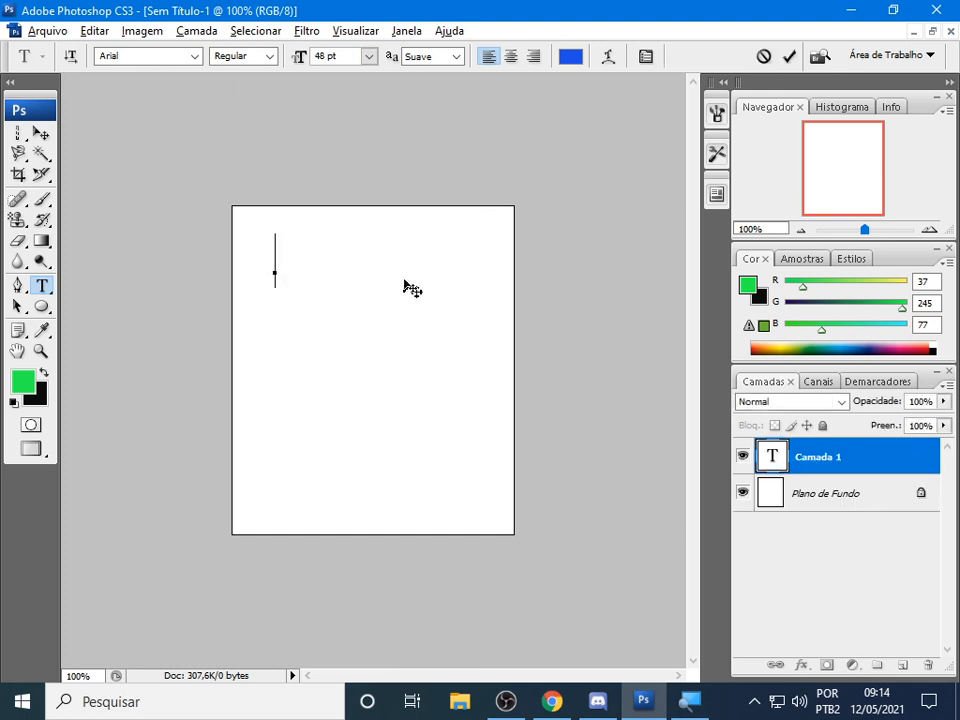
type("DVD")
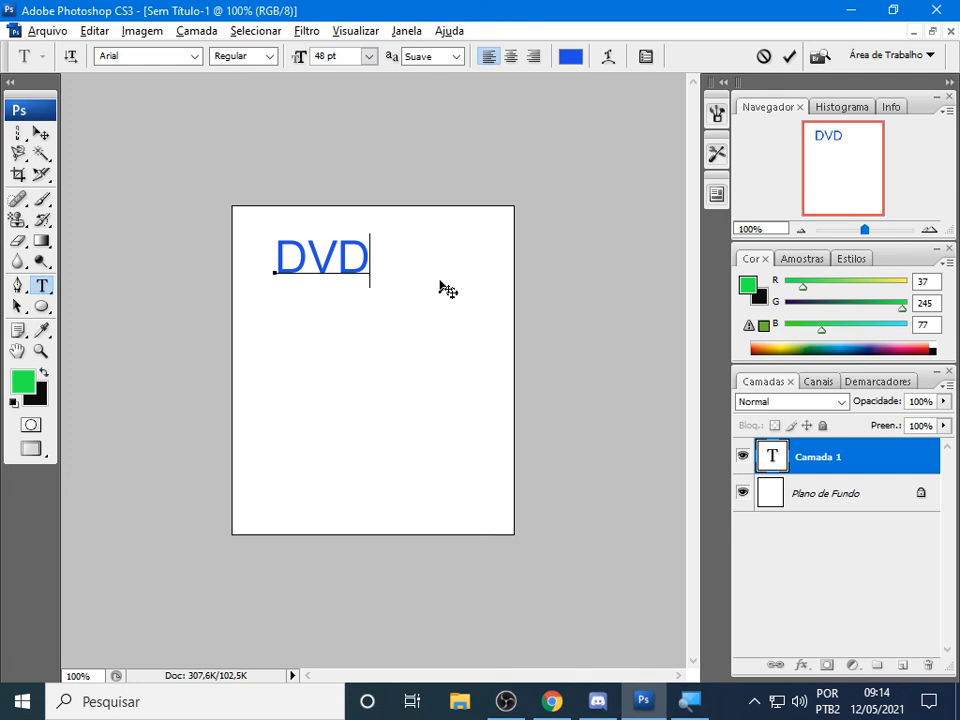
left_click(860, 466)
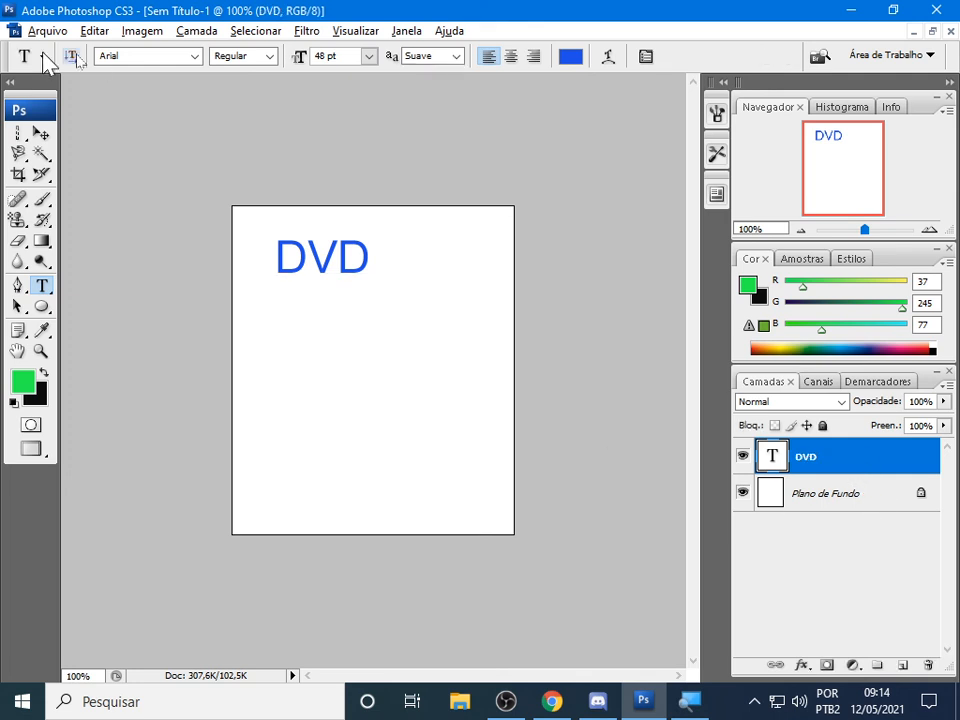
Add a separate "DEIXE VIVER" text layer in the lower half of the canvas, below the "DVD" text
left_click(285, 411)
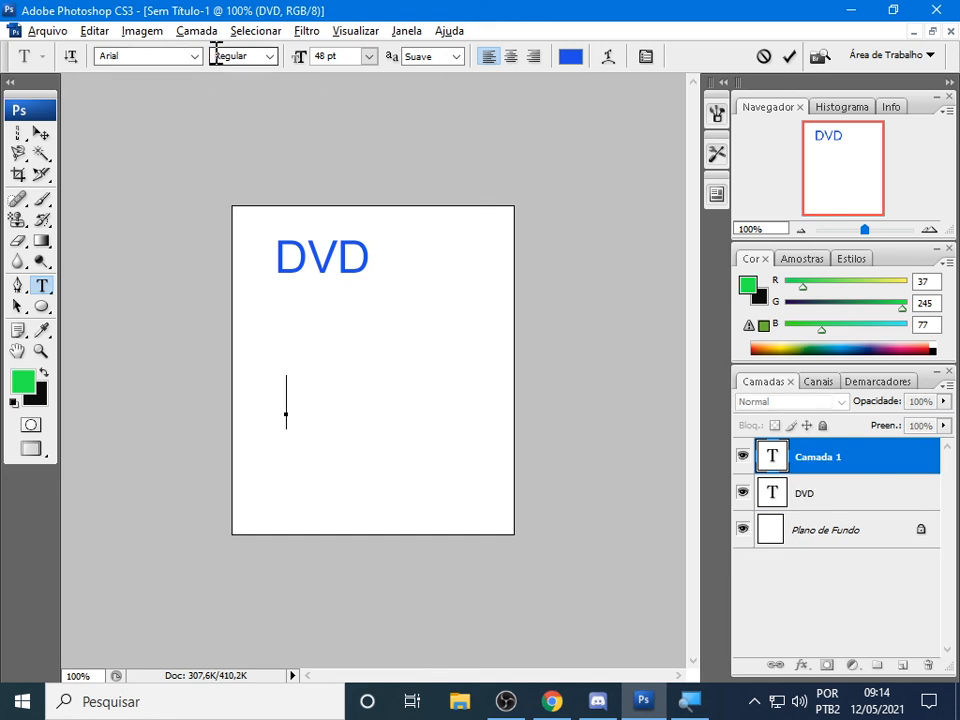
type("DE")
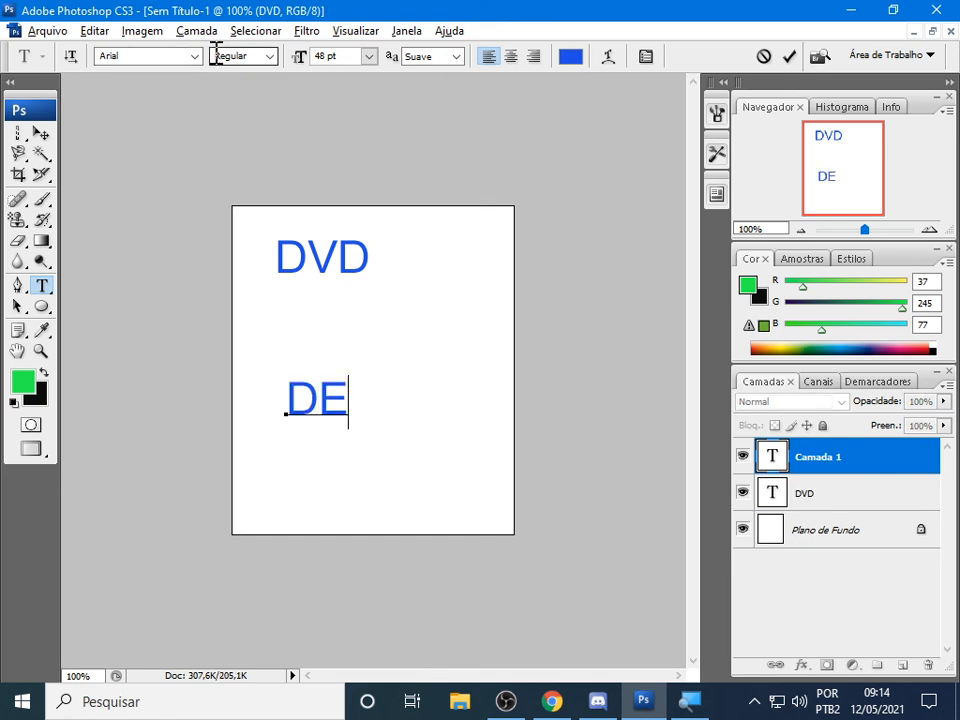
type("IXE")
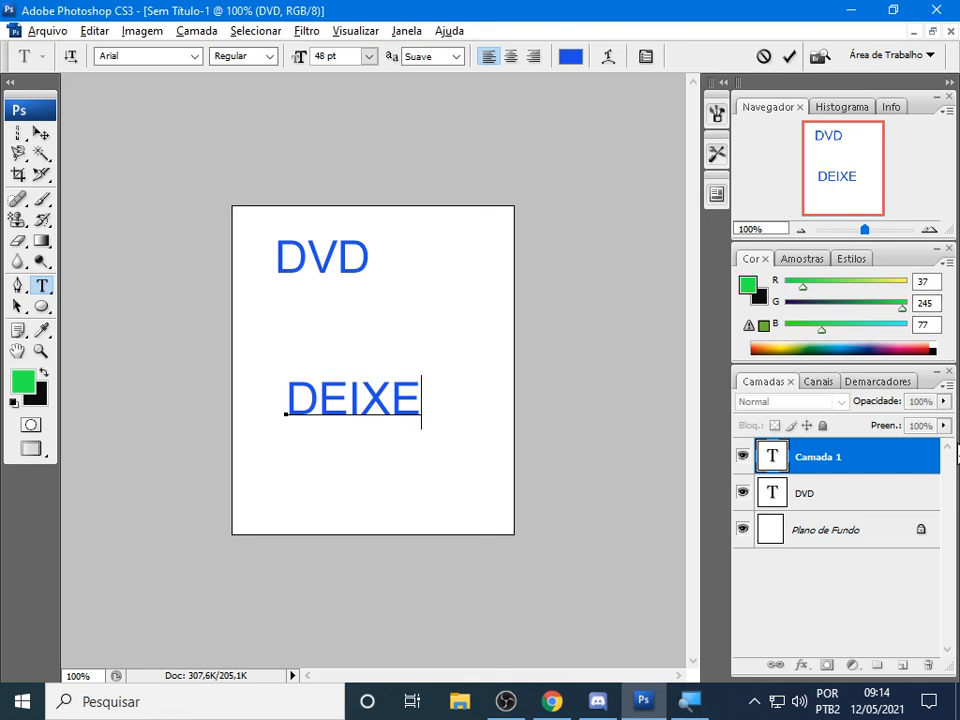
type(" VIVI")
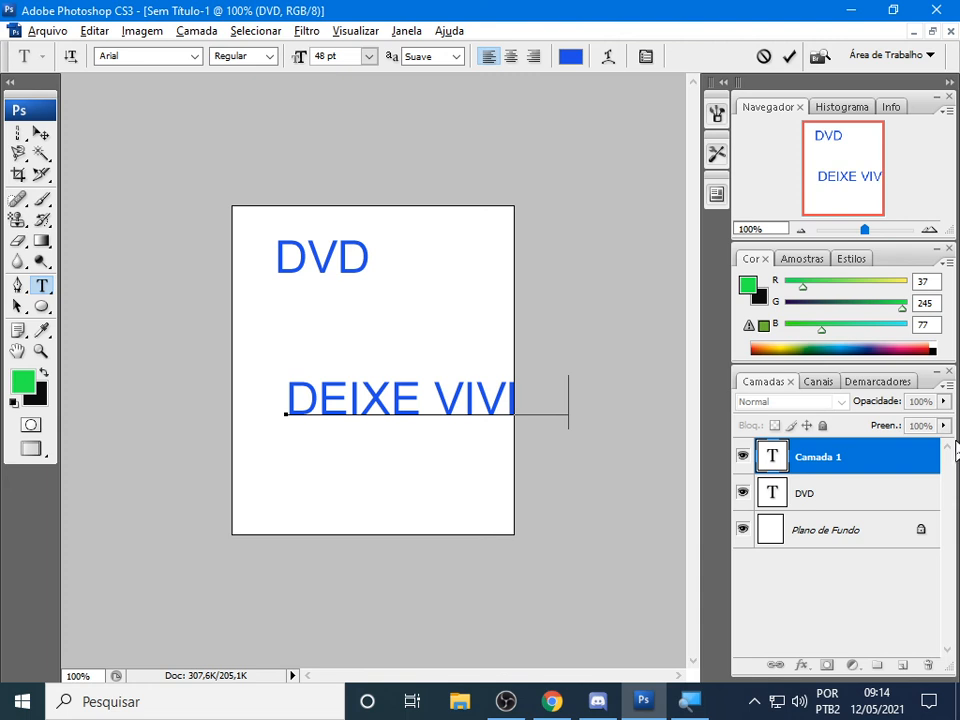
Move the "DEIXE VIVER" text fully inside the canvas near its lower edge and the "DVD" text to the canvas centre
left_click(40, 135)
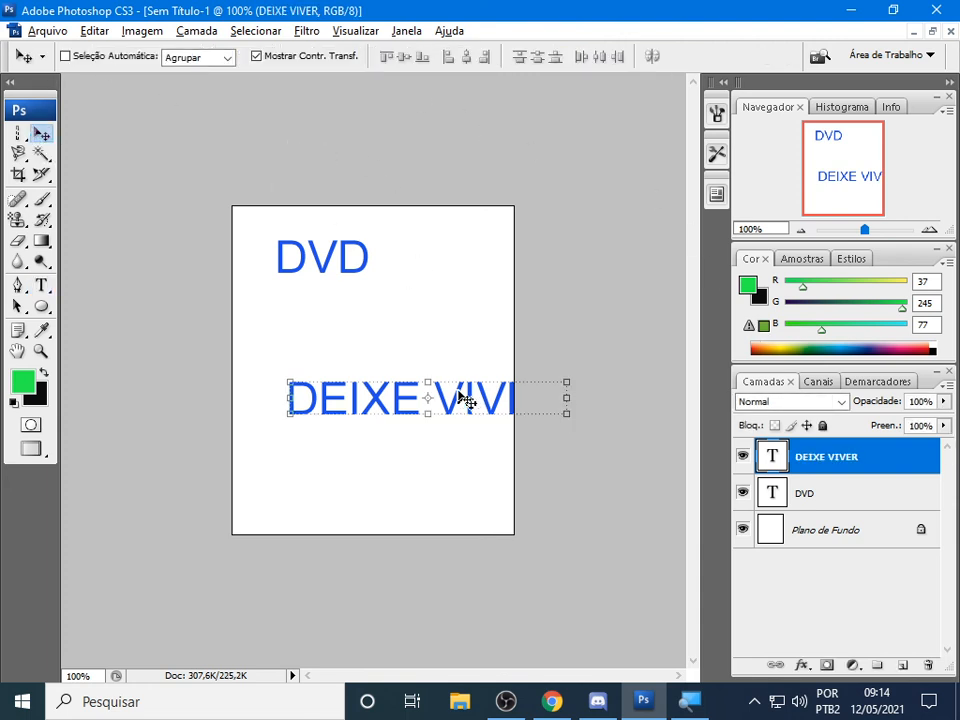
left_click_drag(466, 400, 406, 463)
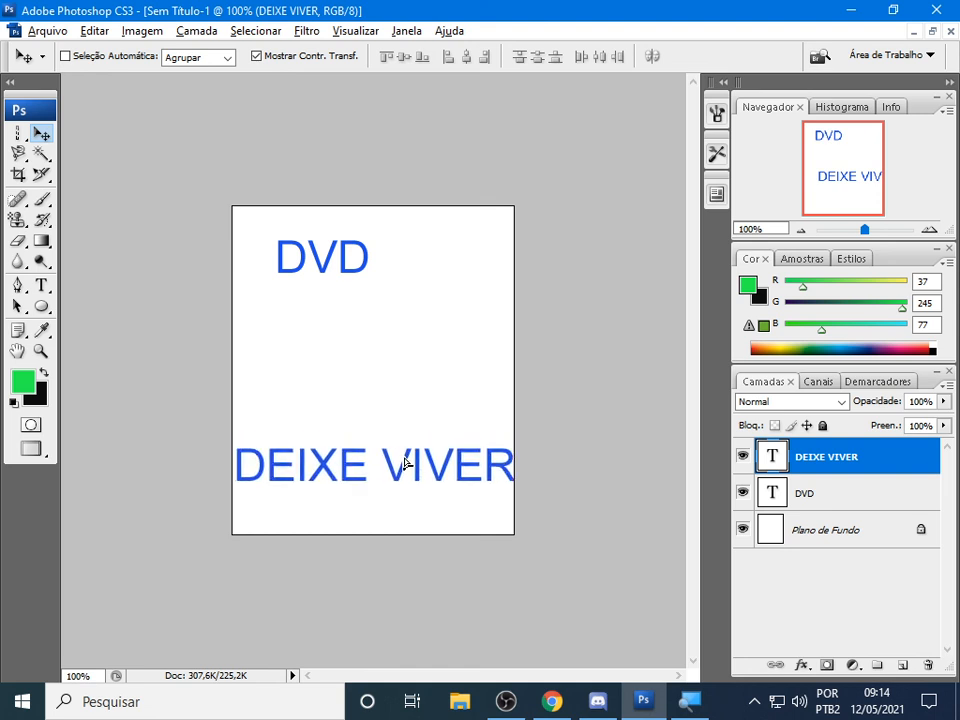
mouse_move(362, 273)
left_mouse_down()
mouse_move(364, 309)
mouse_move(353, 282)
mouse_move(360, 286)
left_mouse_up()
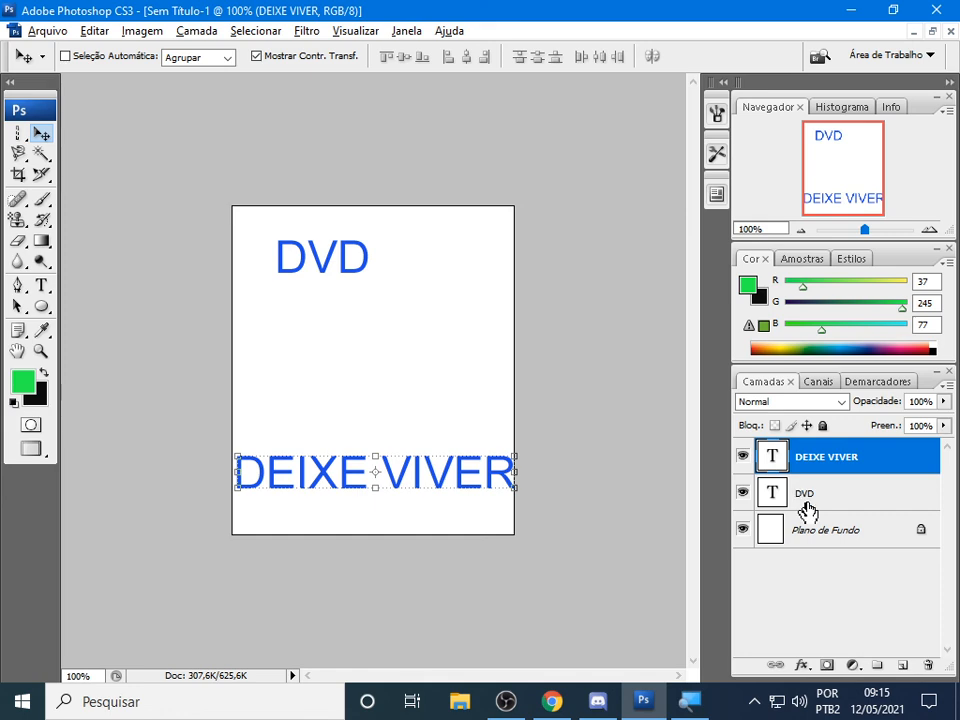
left_click(807, 511)
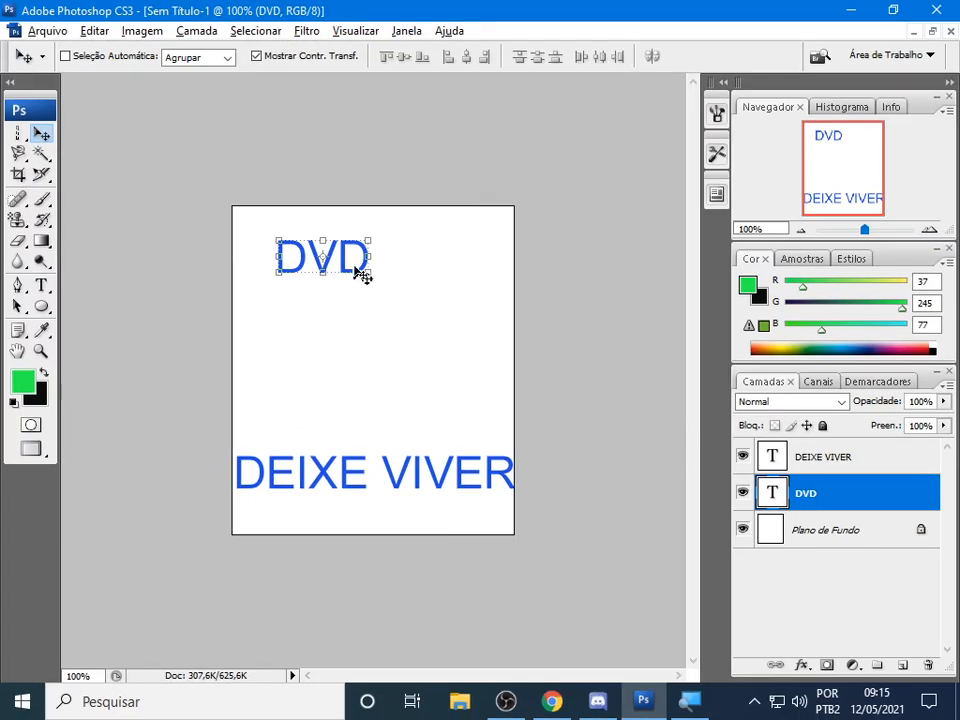
left_click_drag(339, 268, 383, 364)
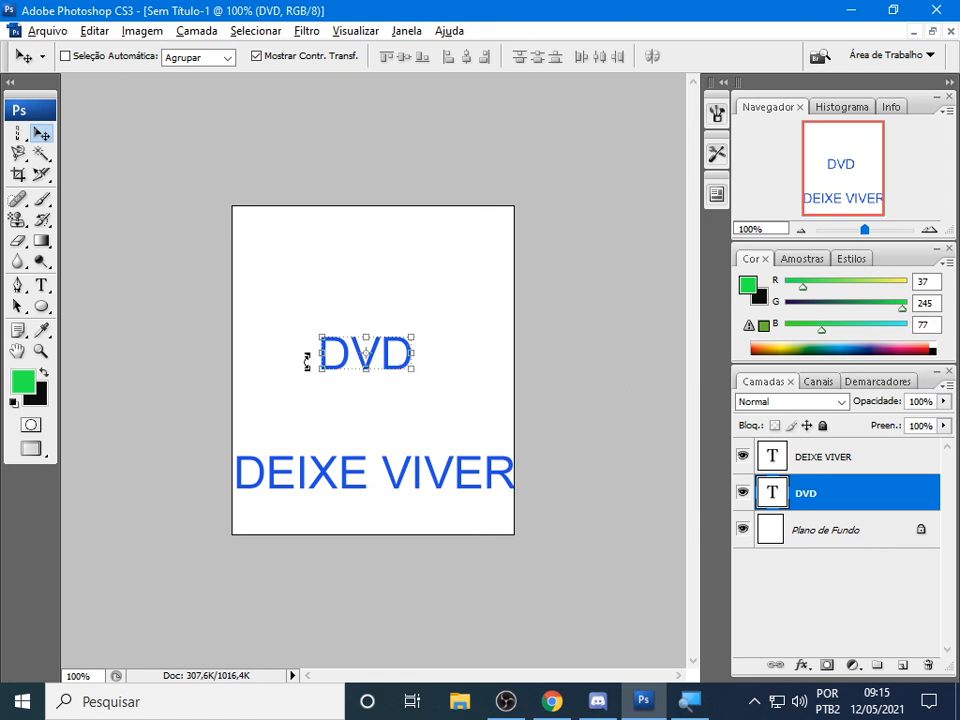
Set up the Gradient tool with the radial style for the Plano de Fundo layer and look over the gradient presets
left_click(769, 538)
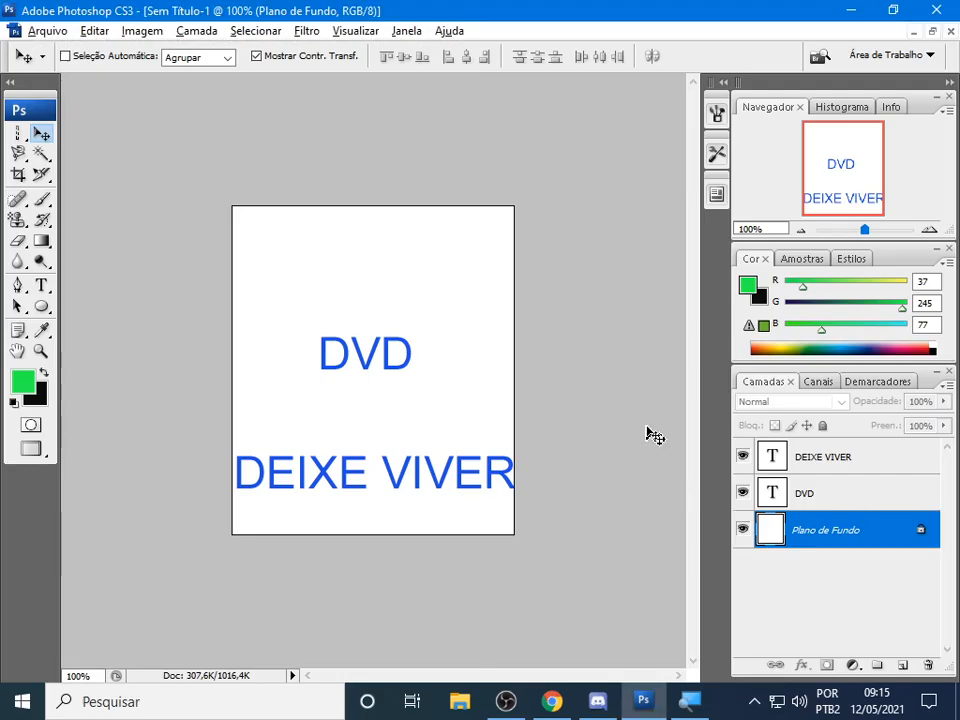
left_click(48, 244)
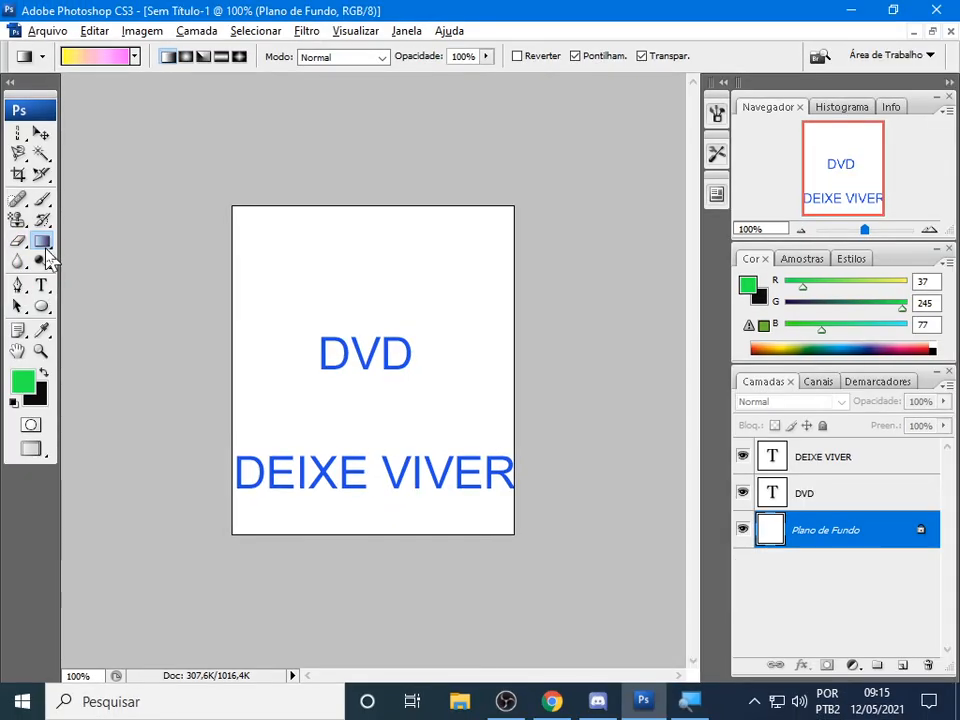
left_click(46, 244)
left_click(116, 242)
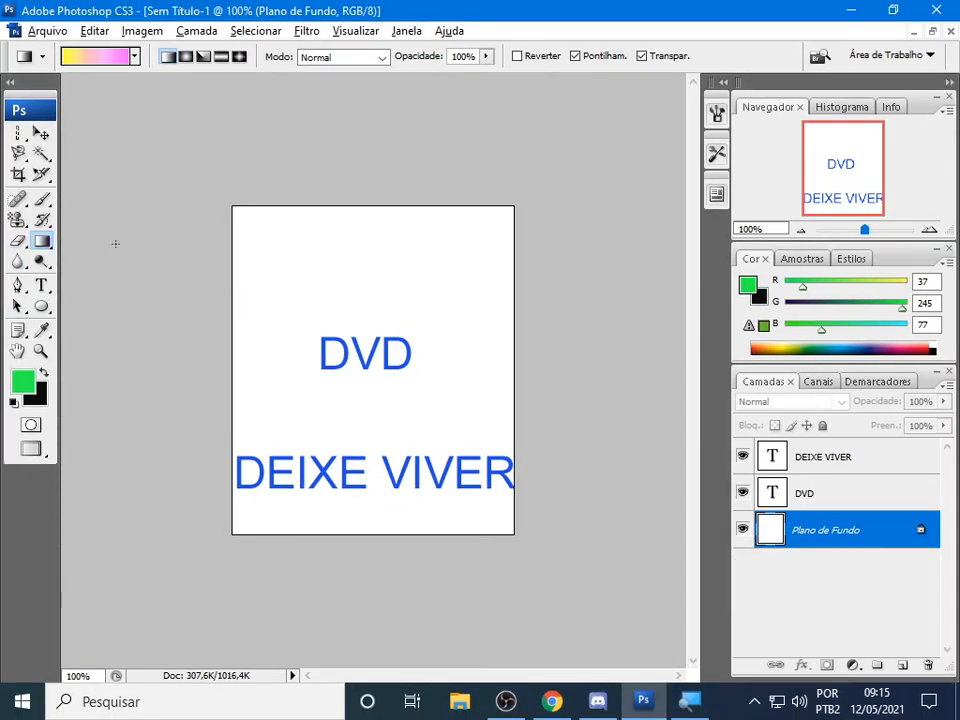
left_click(186, 58)
left_click(134, 56)
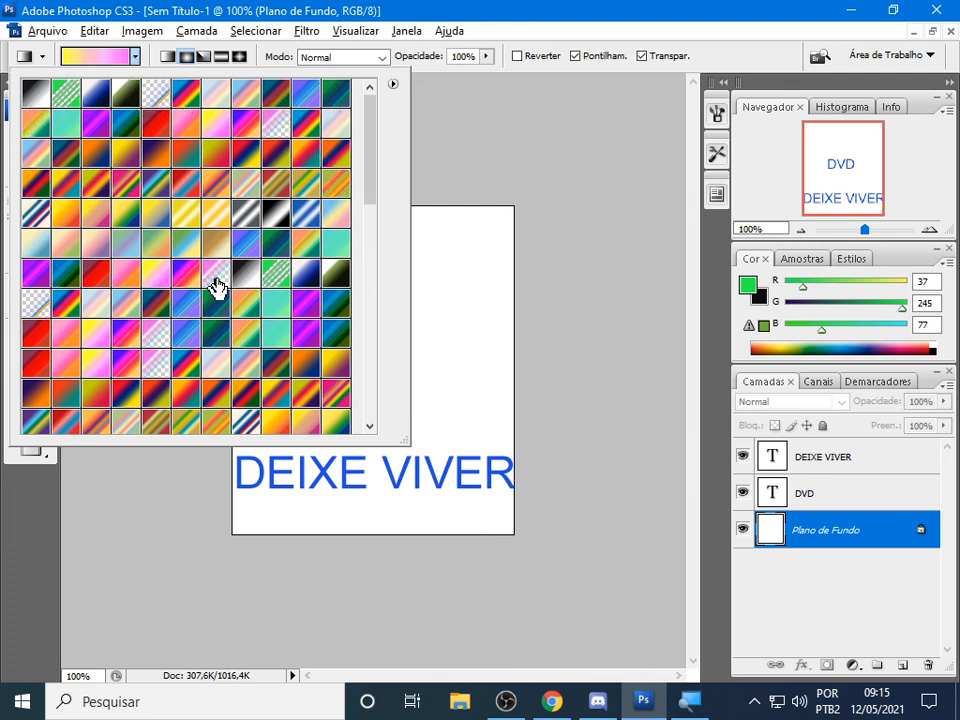
left_click(134, 57)
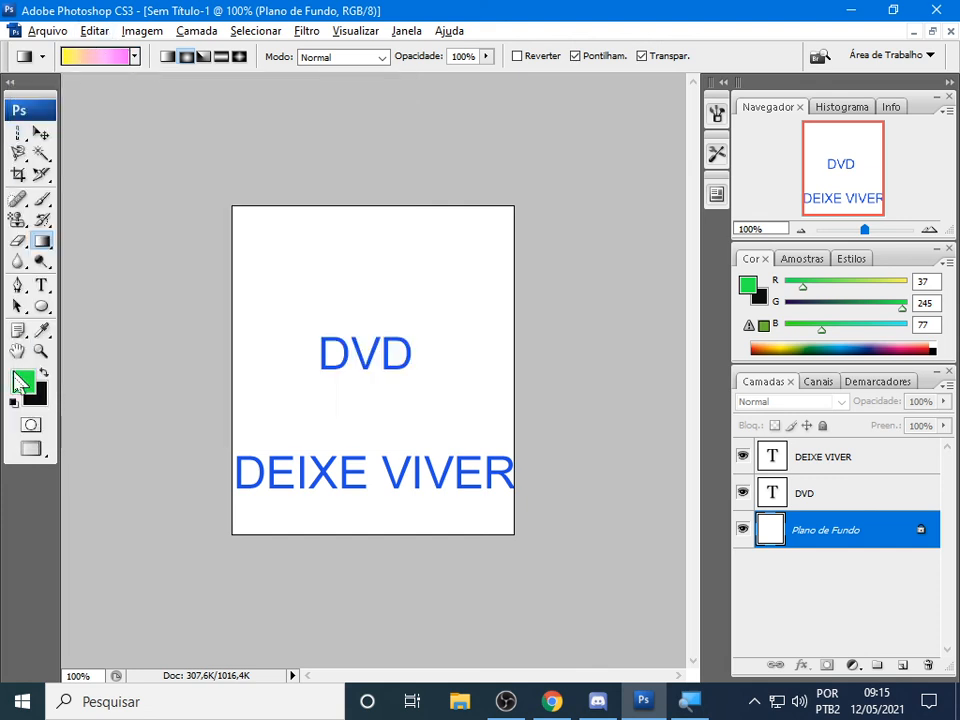
Choose the purple and magenta gradient preset and fill the background radially from the lower-right area towards the upper-left corner
left_click(134, 57)
scroll(304, 336, "down", 10)
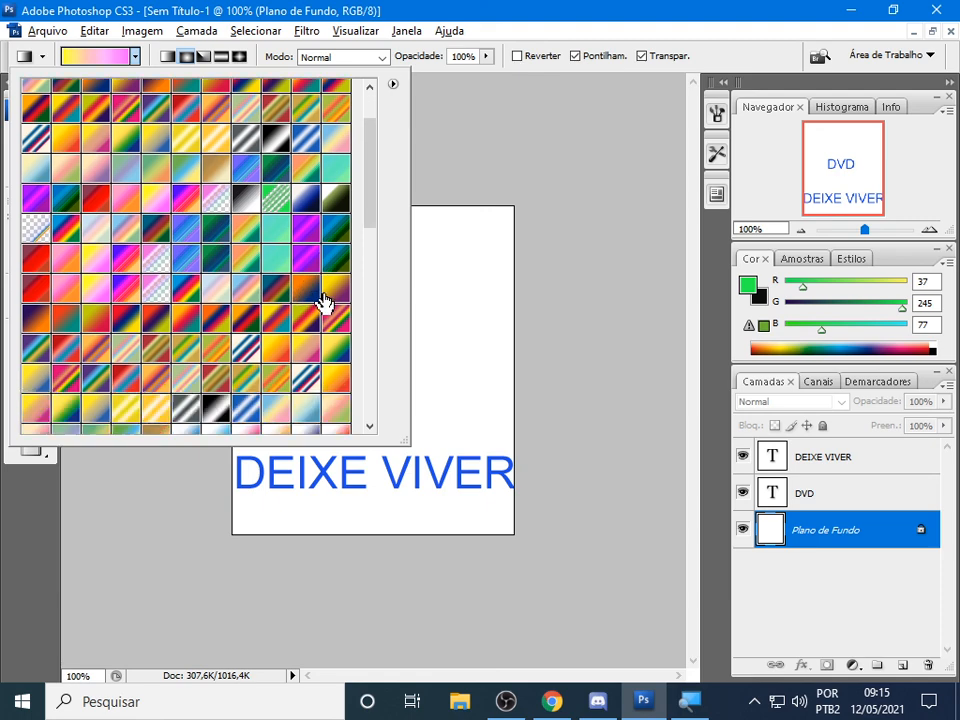
scroll(321, 345, "down", 10)
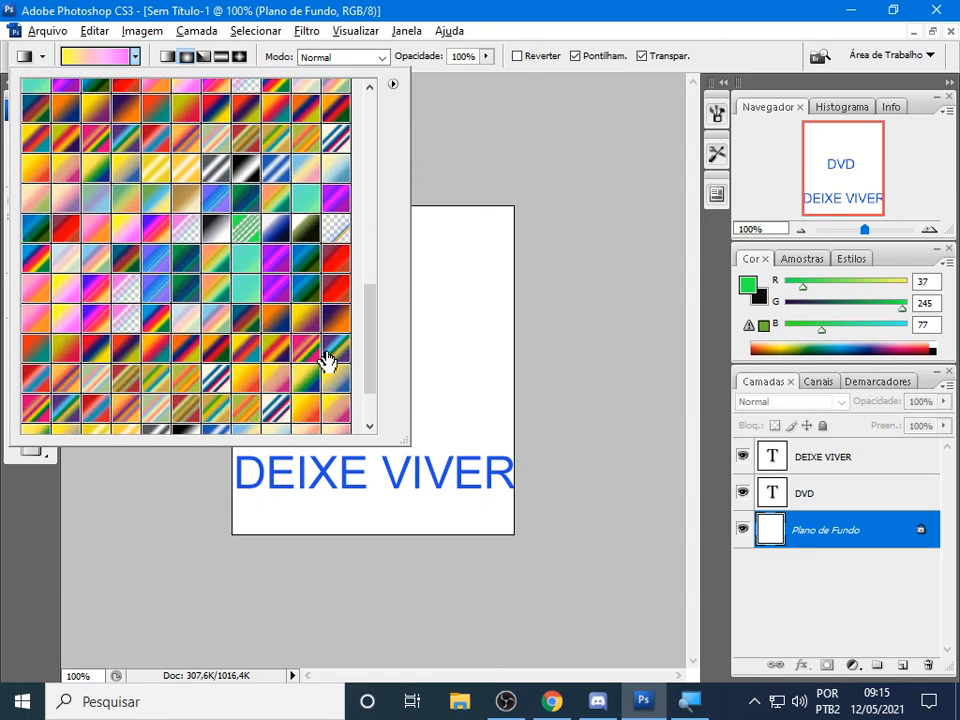
left_click(336, 198)
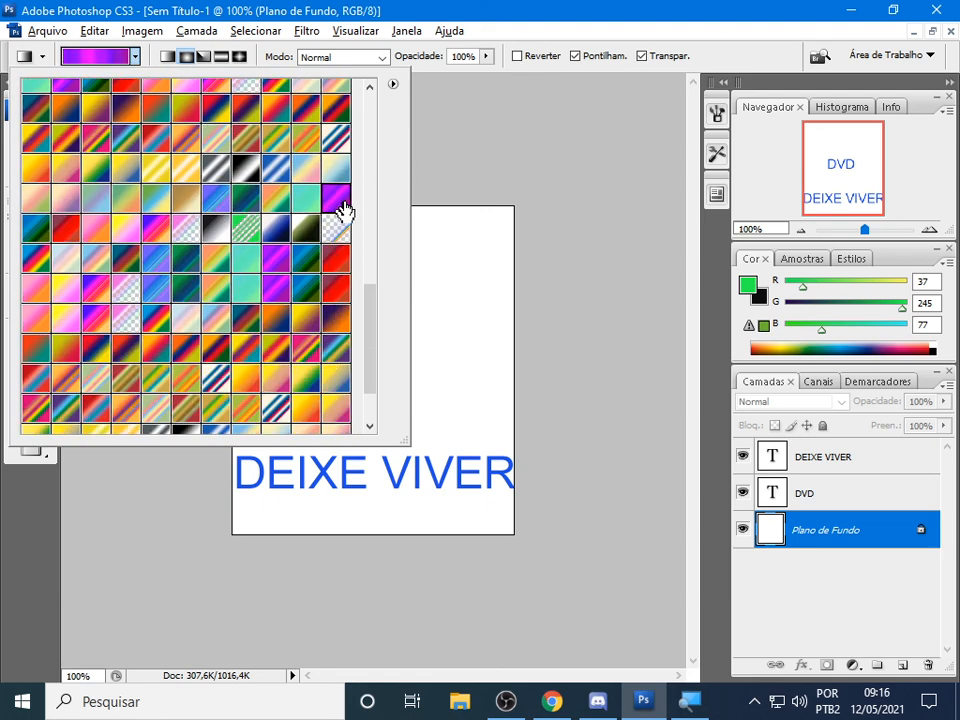
double_click(345, 201)
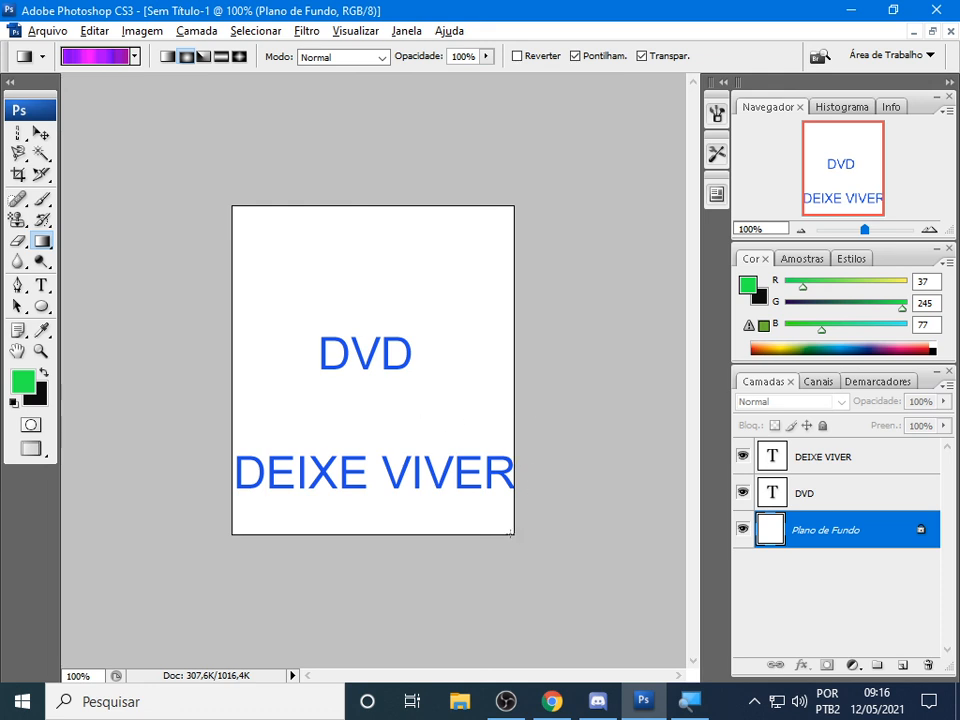
left_click_drag(454, 469, 248, 220)
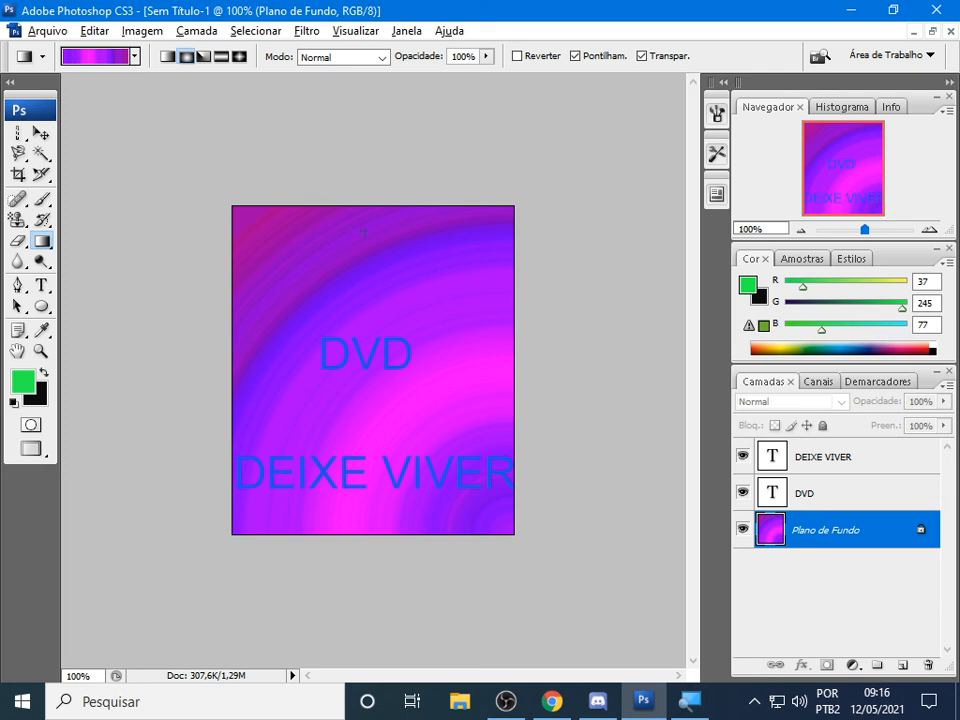
Refill the background with an angle gradient starting near the lower-left corner and pointing towards the upper right
left_click(204, 57)
left_click_drag(255, 522, 421, 293)
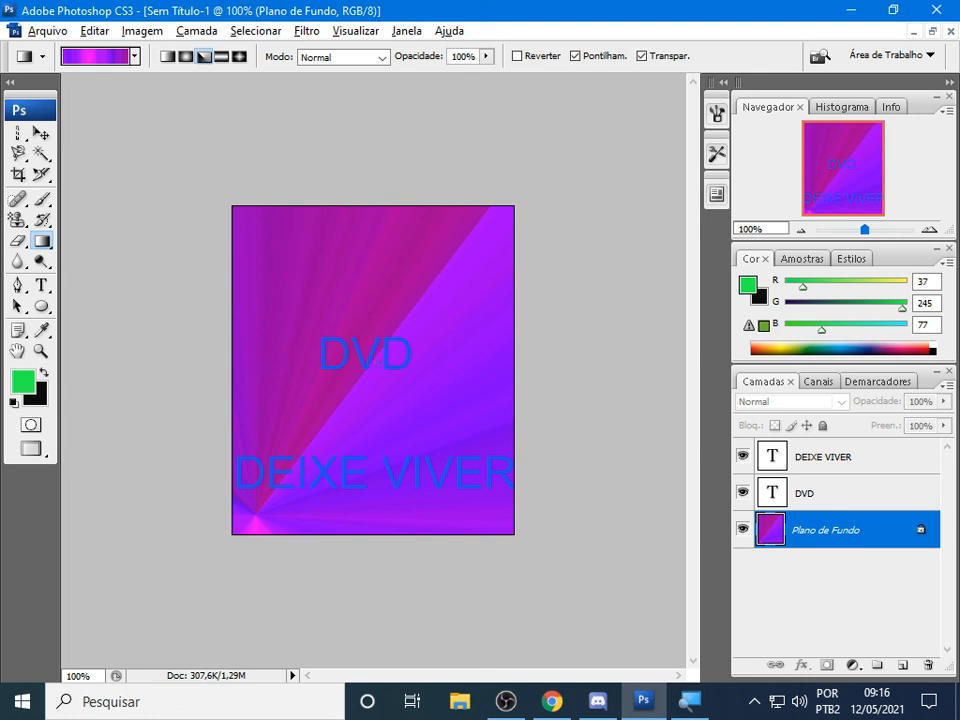
left_click(507, 702)
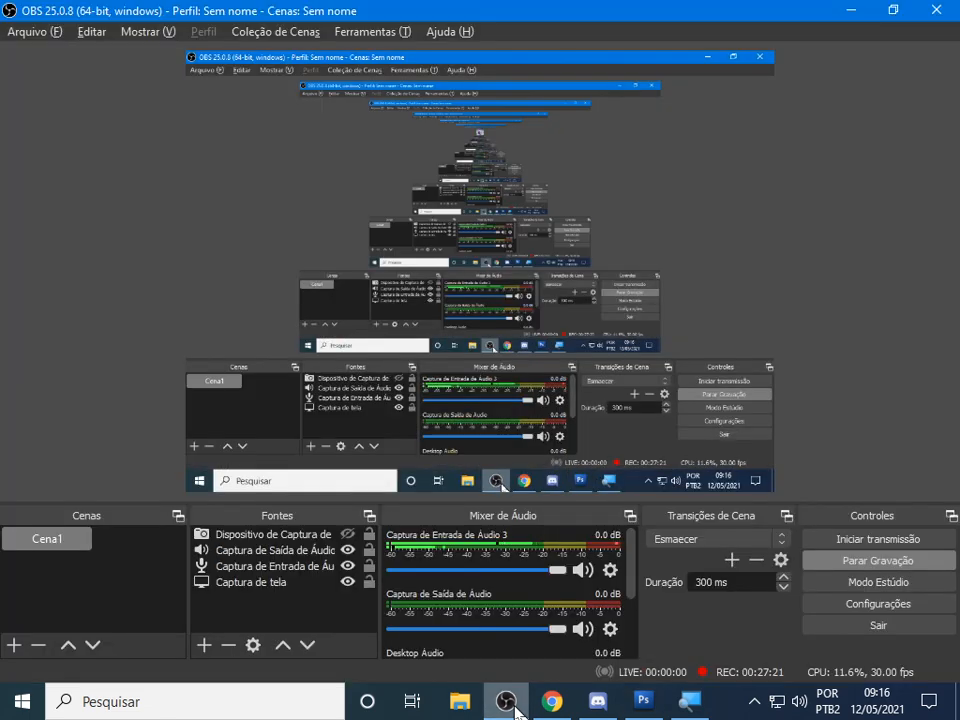